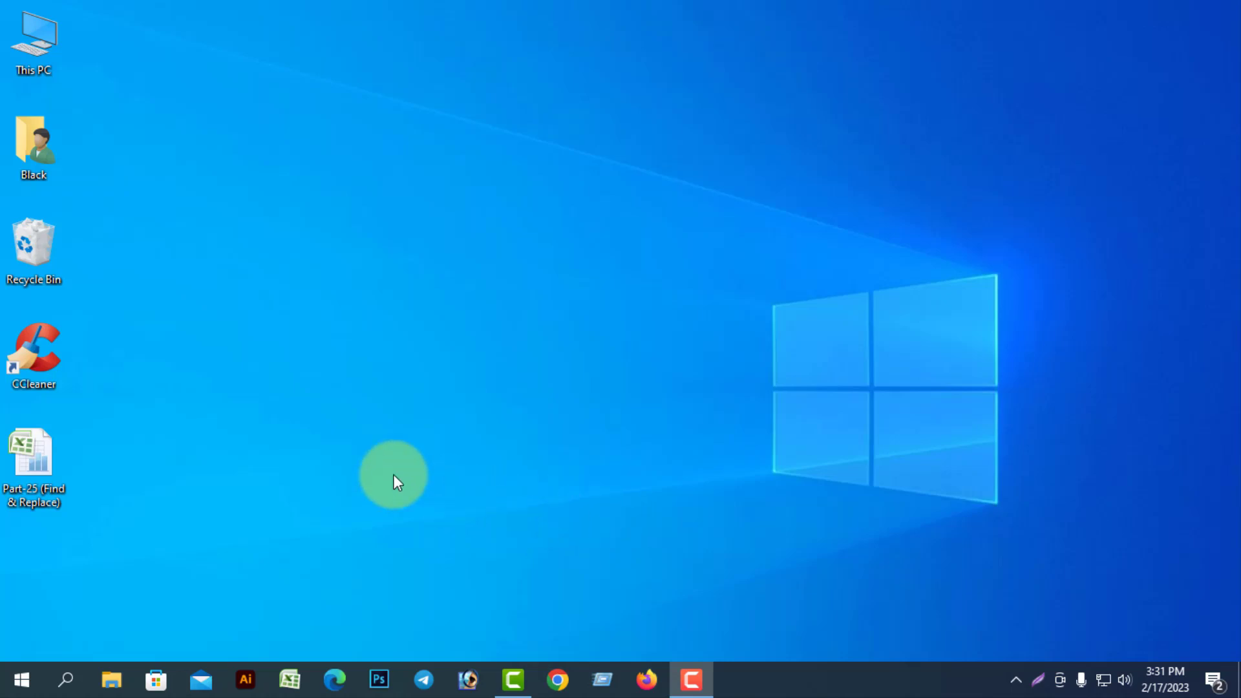
- Open the Part-25 (Find & Replace) workbook from the desktop and bring up the Find dialog
double_click(32, 469)
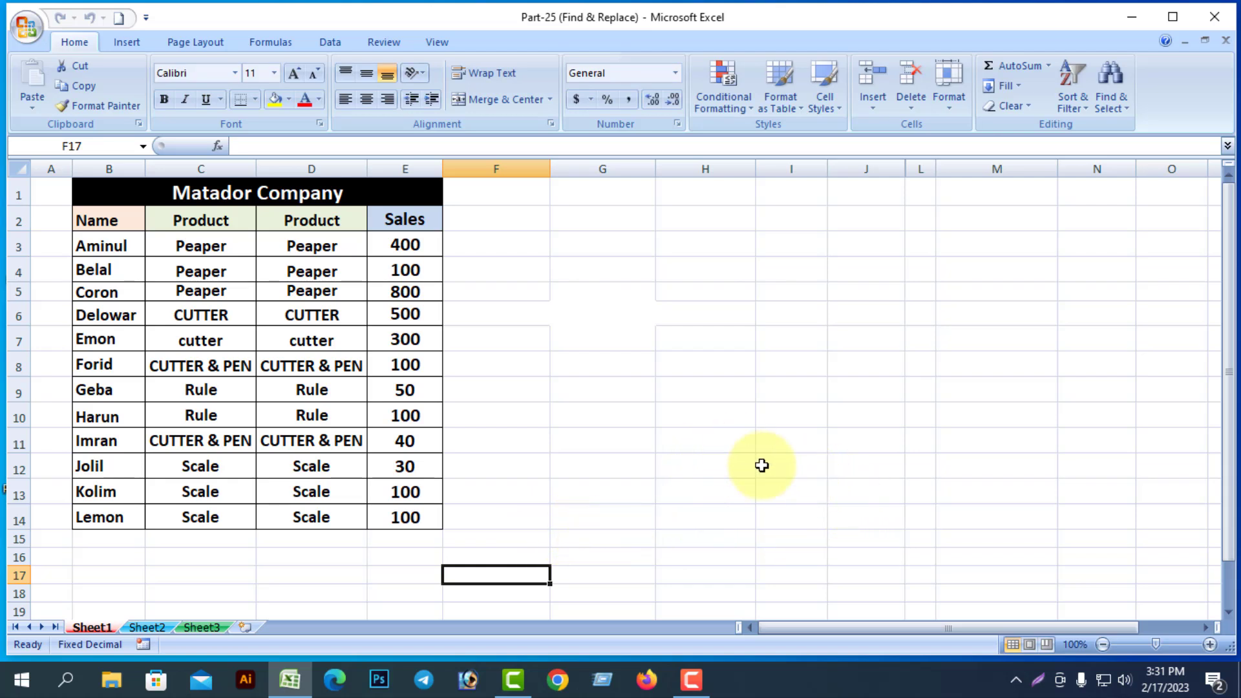
left_click(1127, 114)
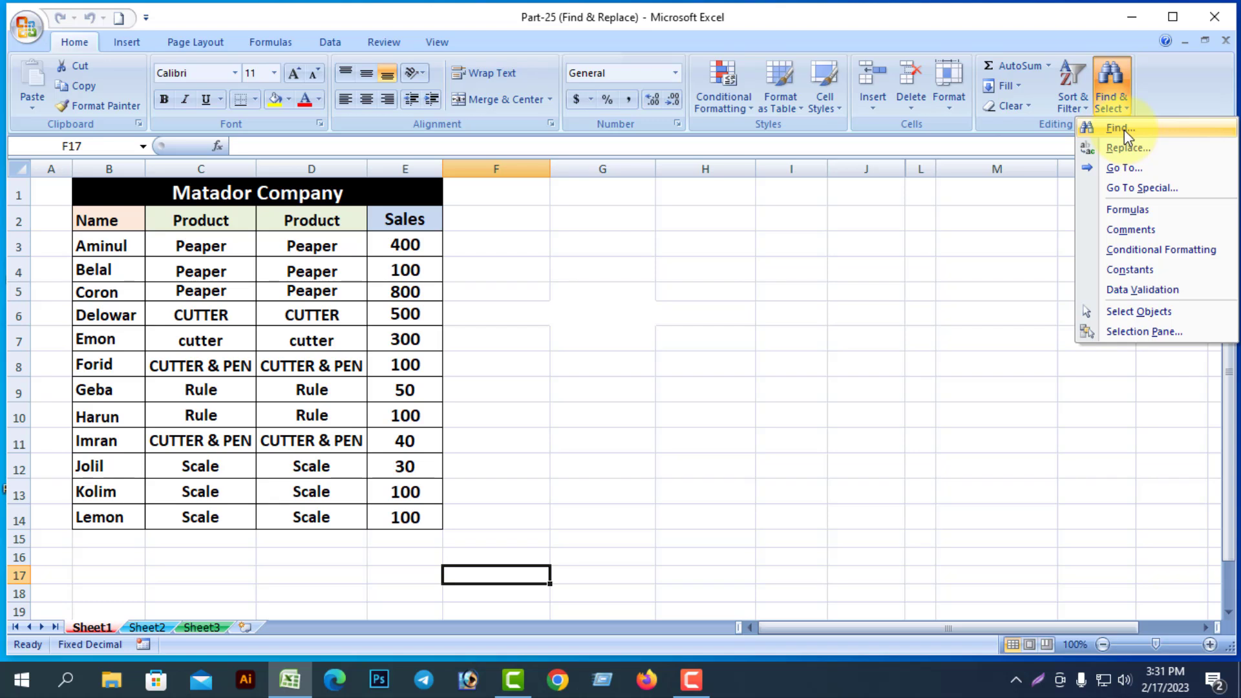
left_click(1123, 129)
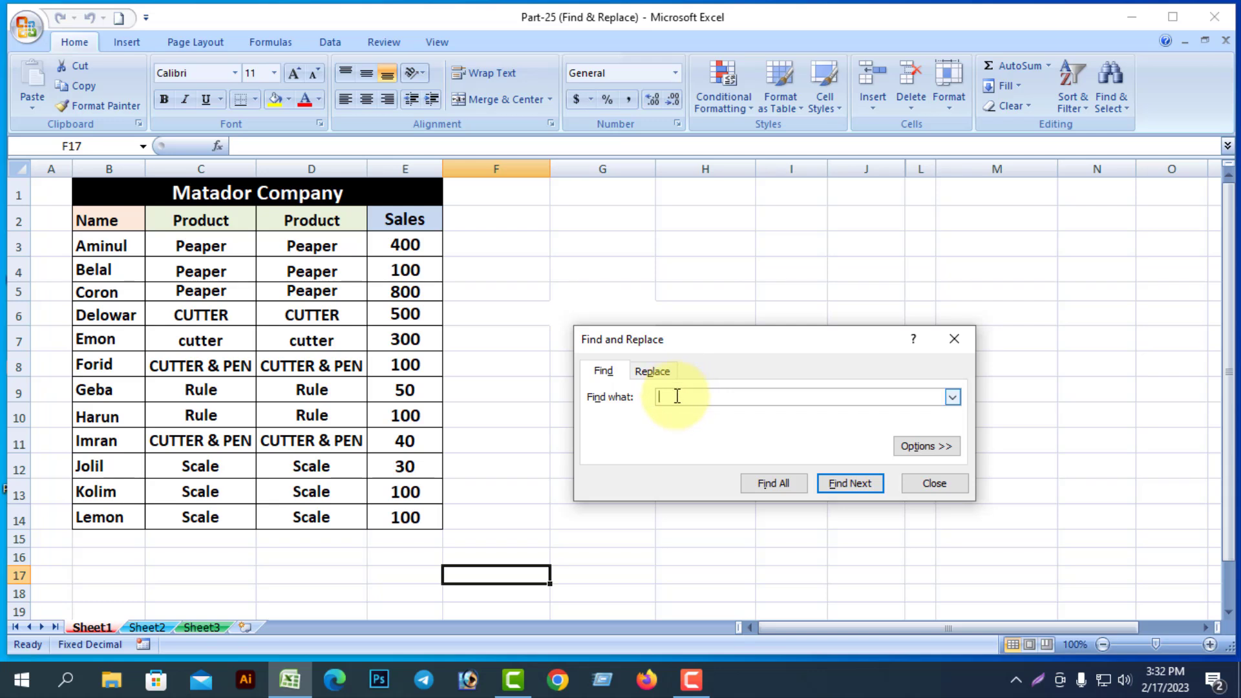
- Search Sheet1 for the word Cutter and go to the next matching cell
type("Cutter")
double_click(684, 400)
left_click(685, 397)
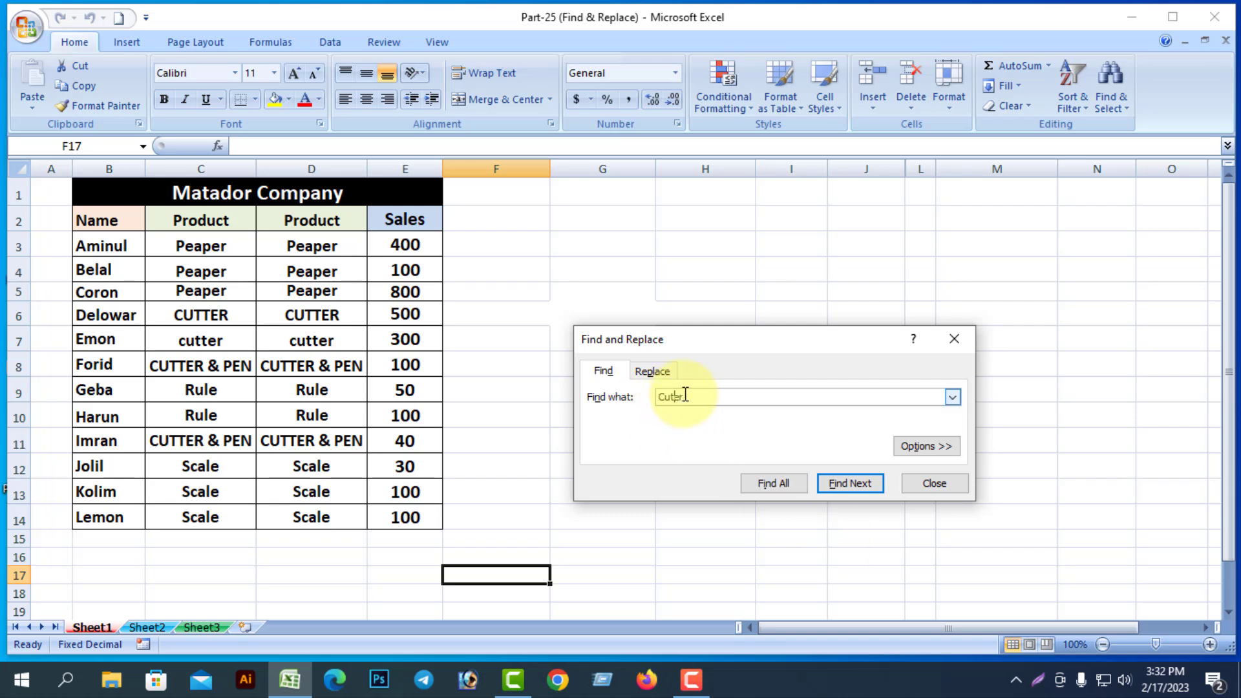
type("t")
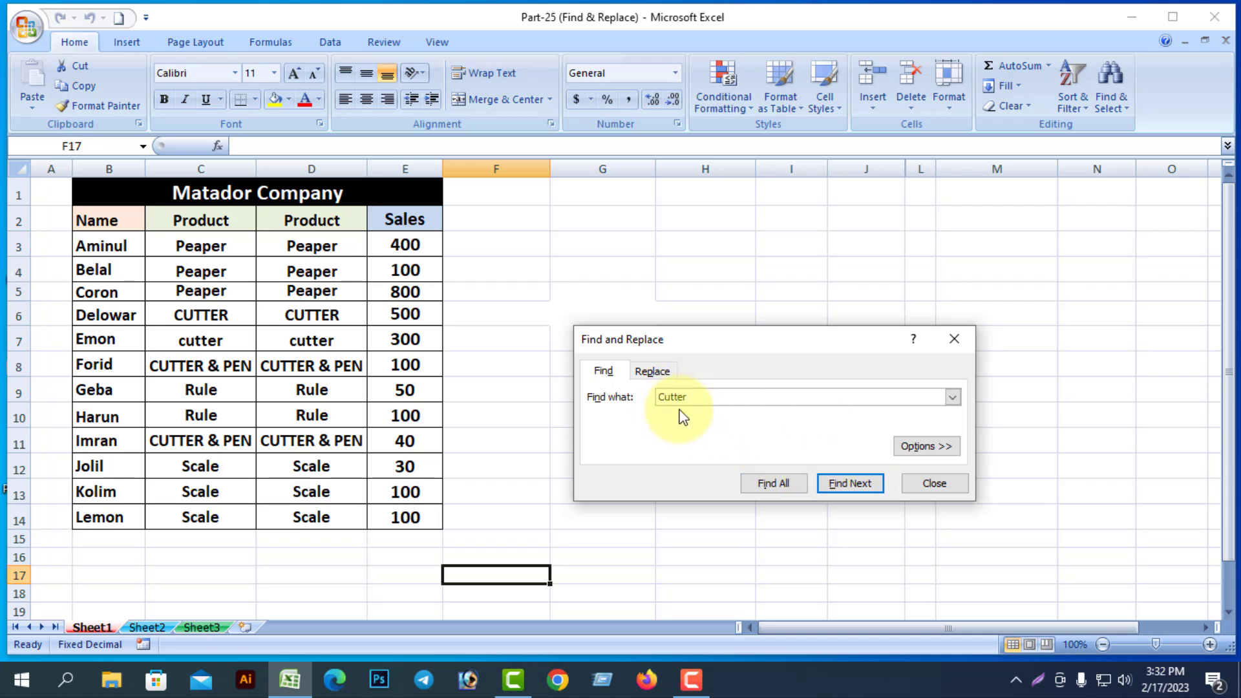
left_click(854, 483)
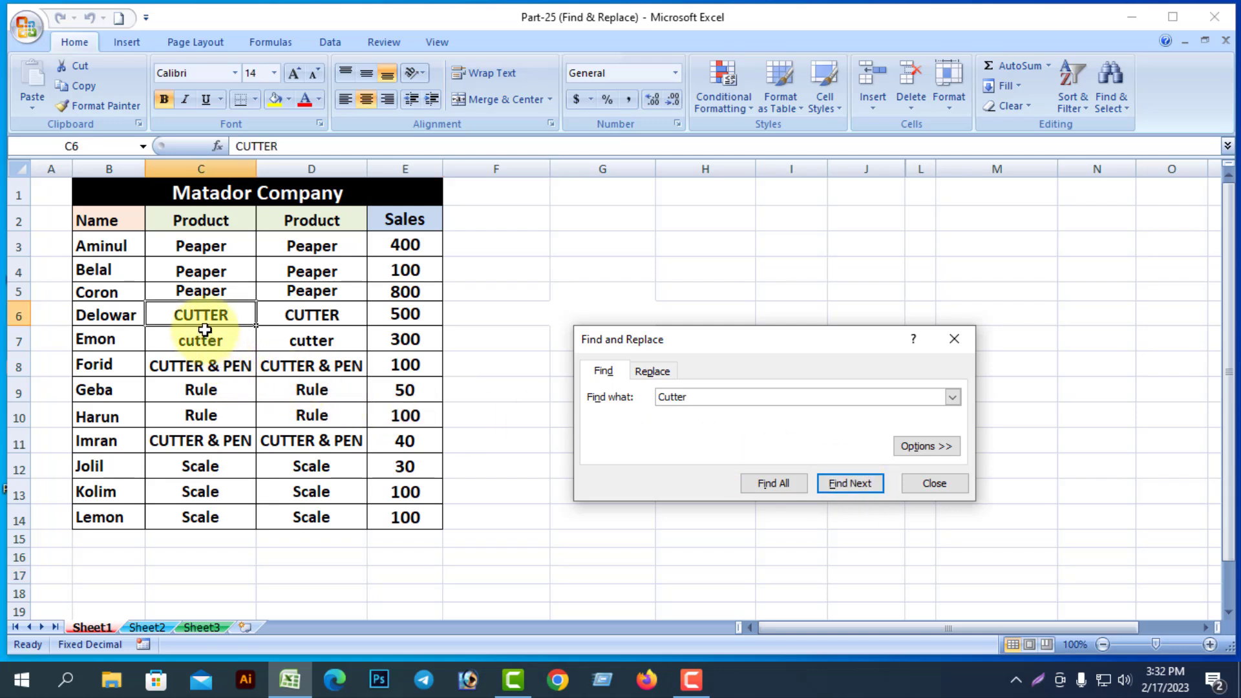
- List all cells matching Cutter, enlarge the results list to show every entry, and close the search
left_click(779, 482)
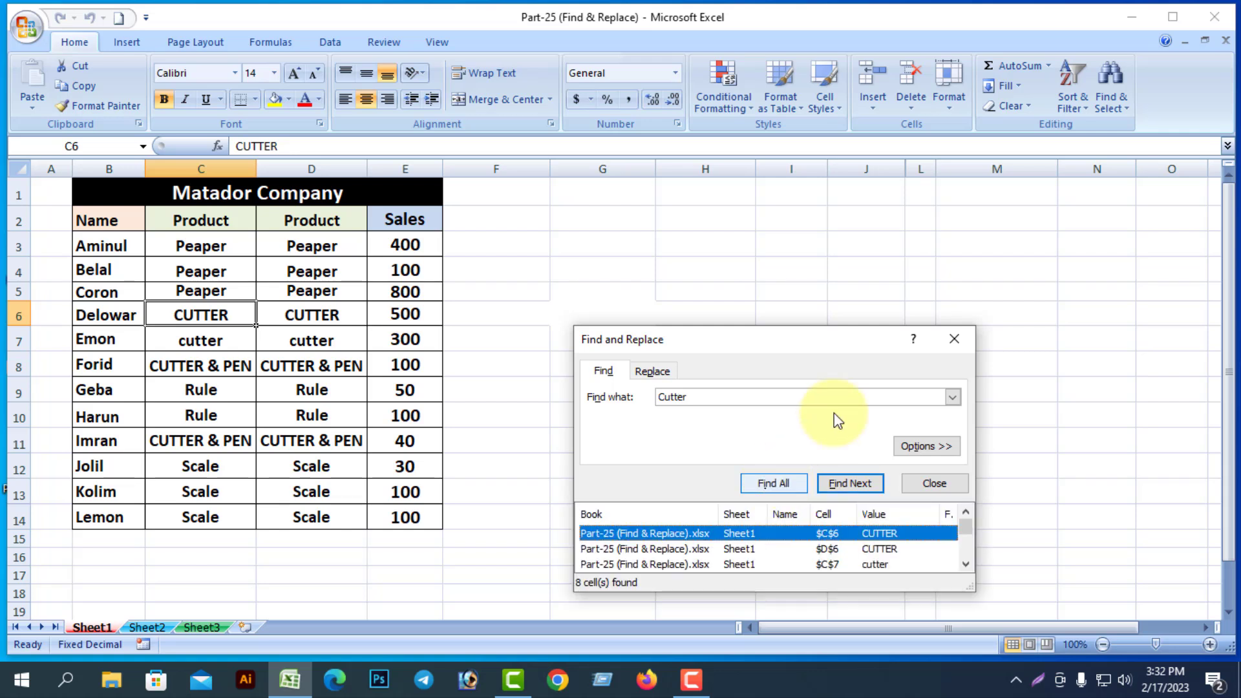
left_click_drag(785, 346, 759, 221)
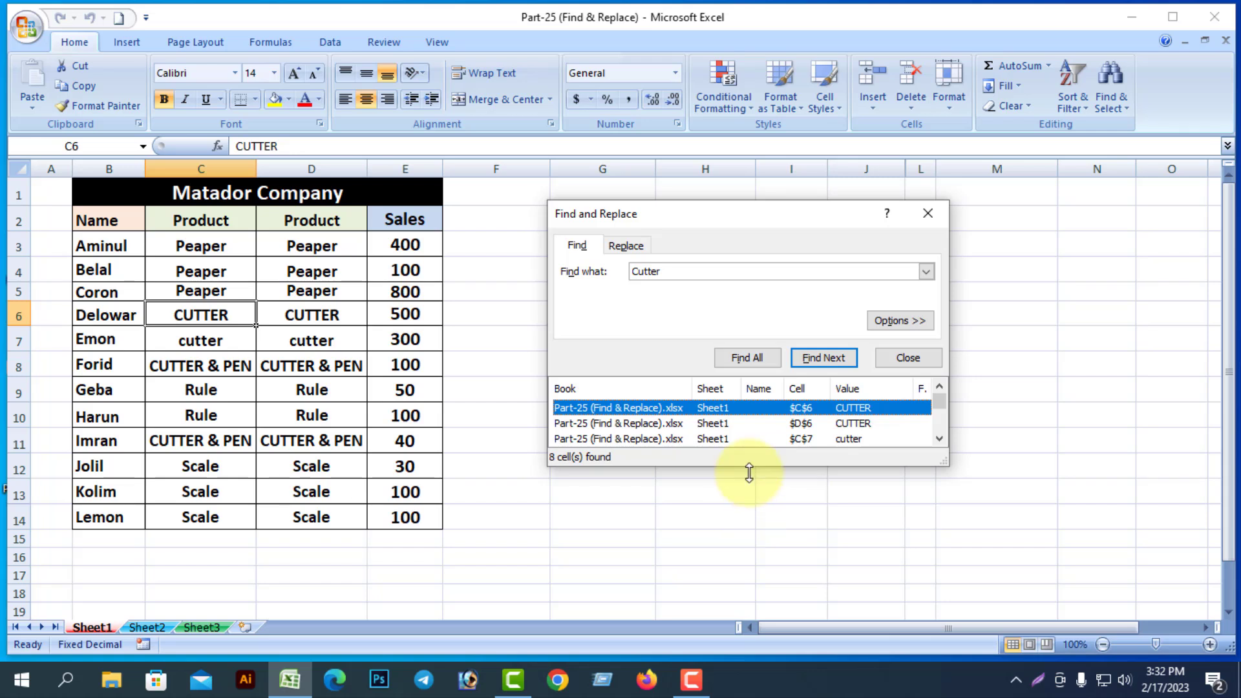
left_click_drag(749, 468, 779, 564)
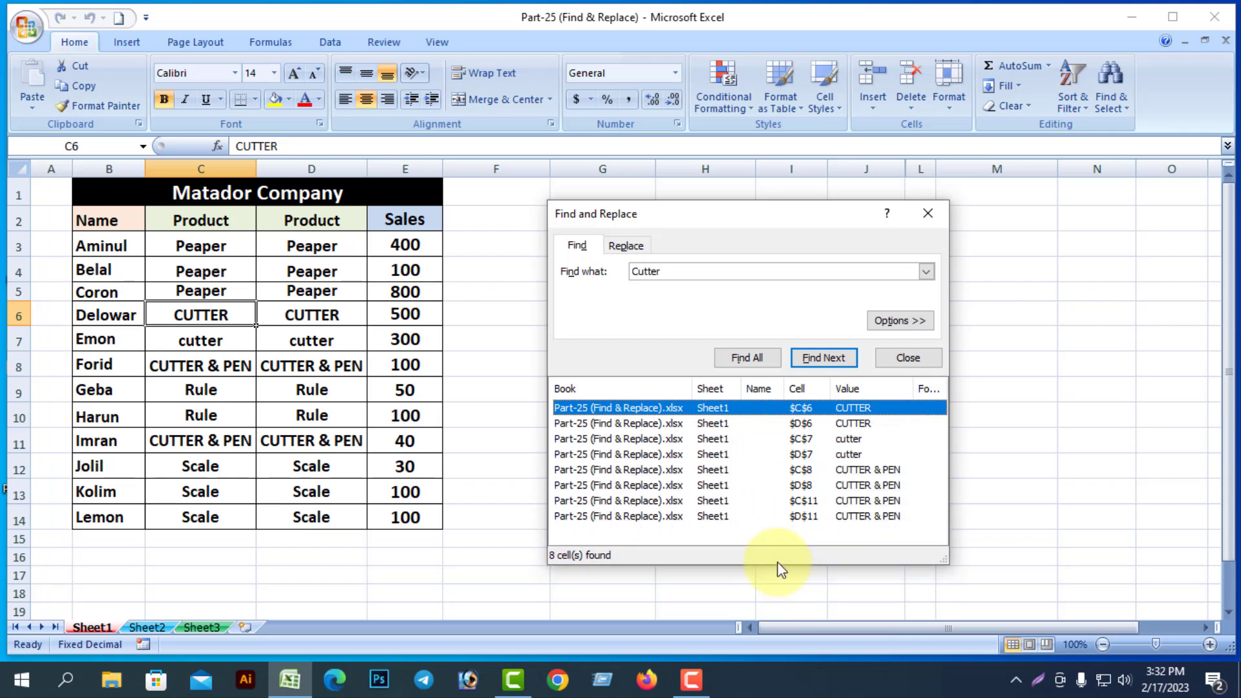
left_click(928, 214)
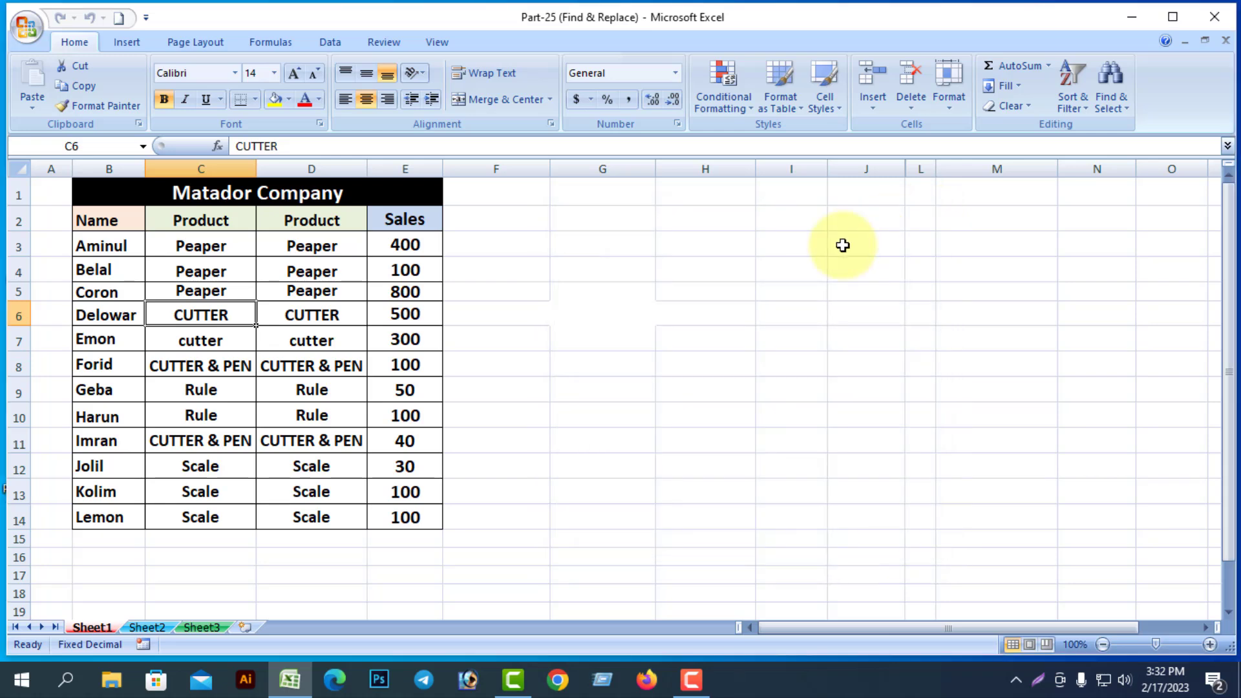
left_click(318, 191)
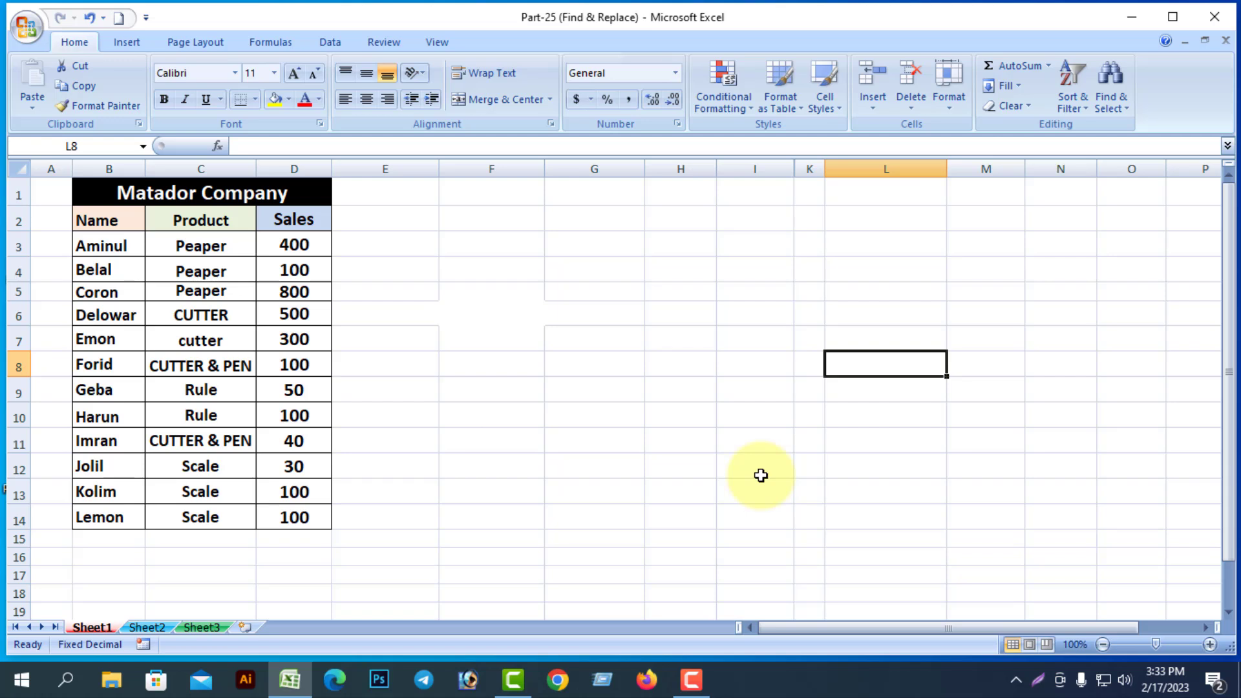
- Reopen the Find dialog with its extended options and turn on Match case
key("ctrl+f")
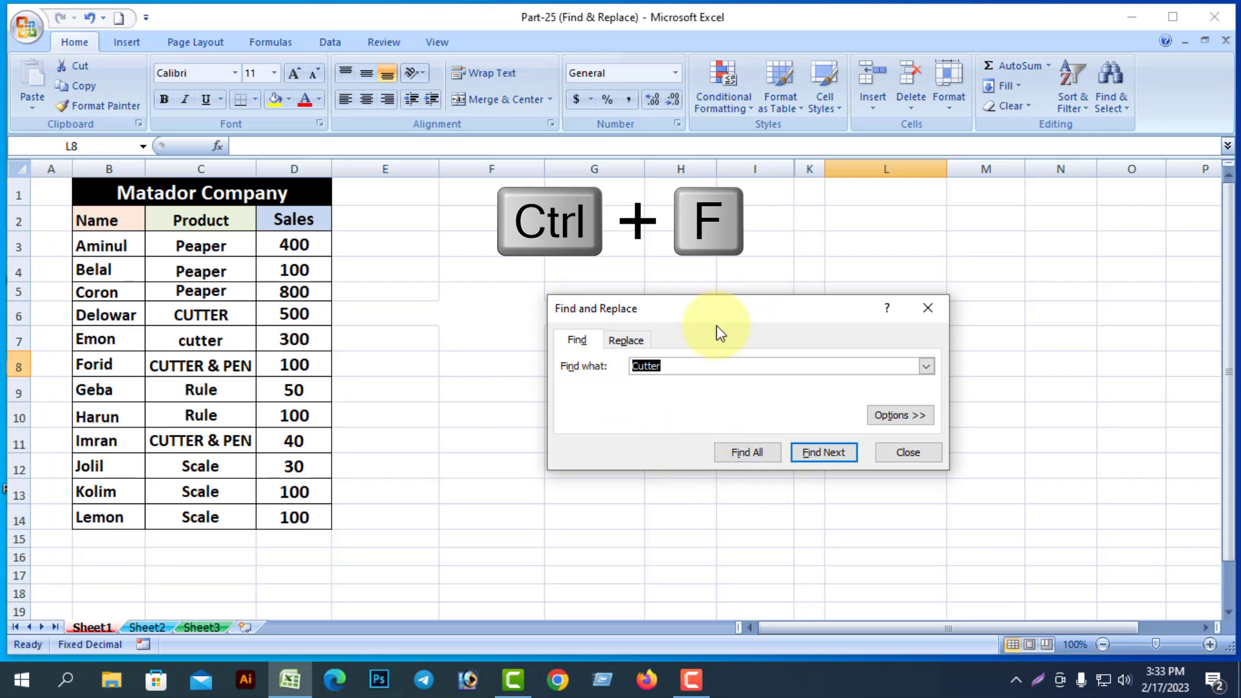
left_click(893, 420)
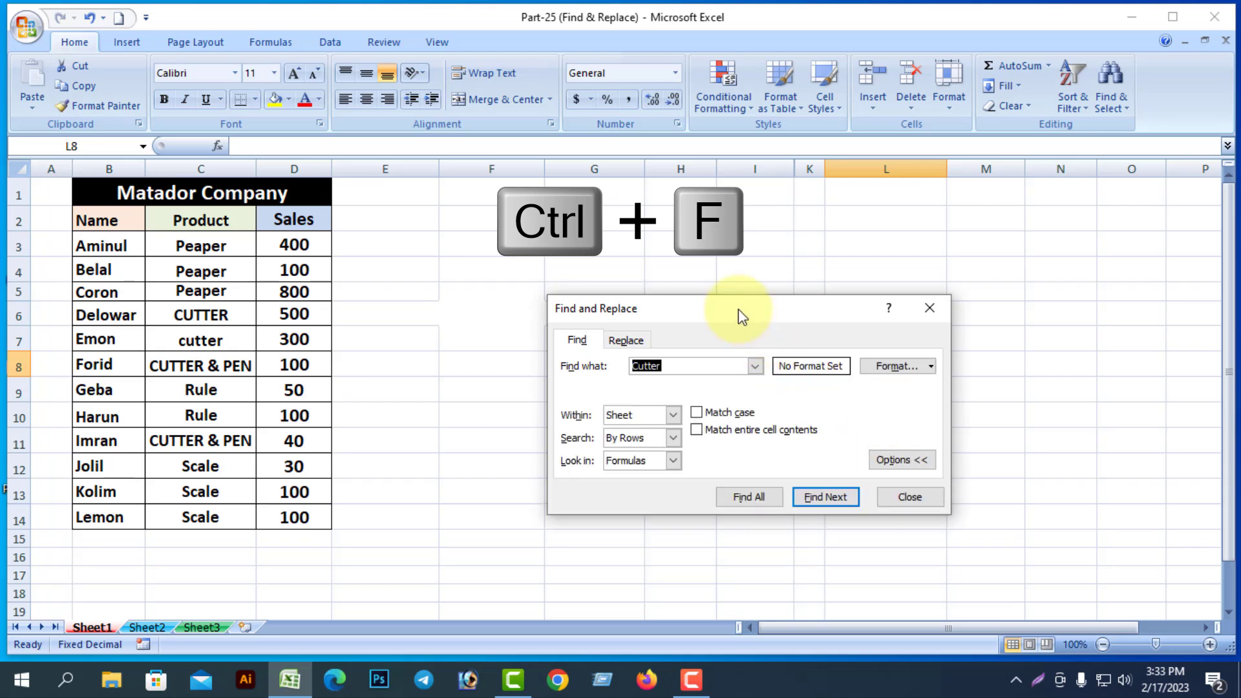
left_click_drag(738, 309, 754, 268)
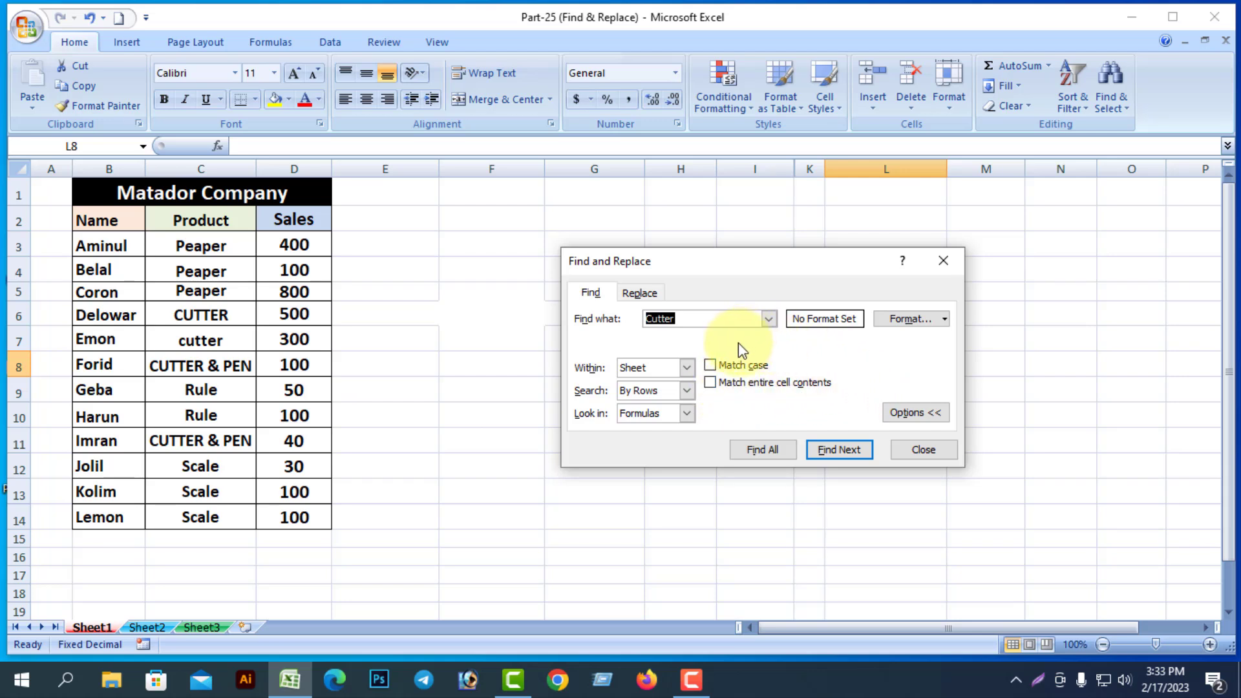
left_click(710, 319)
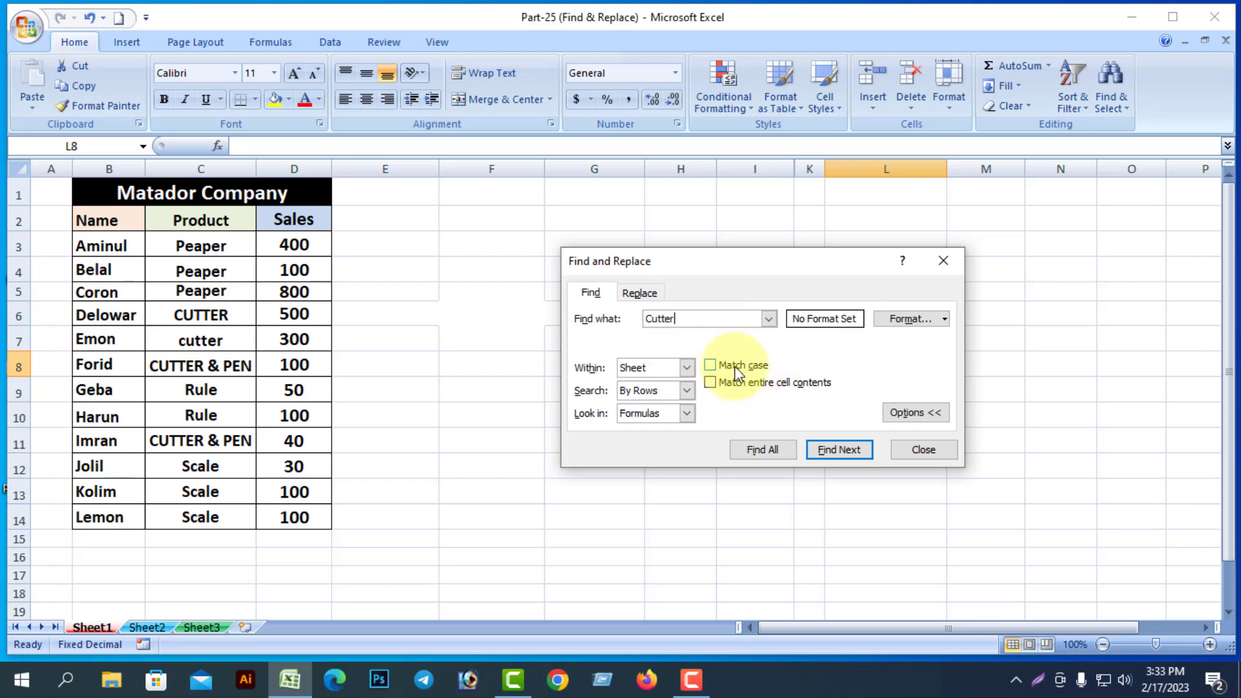
left_click(711, 366)
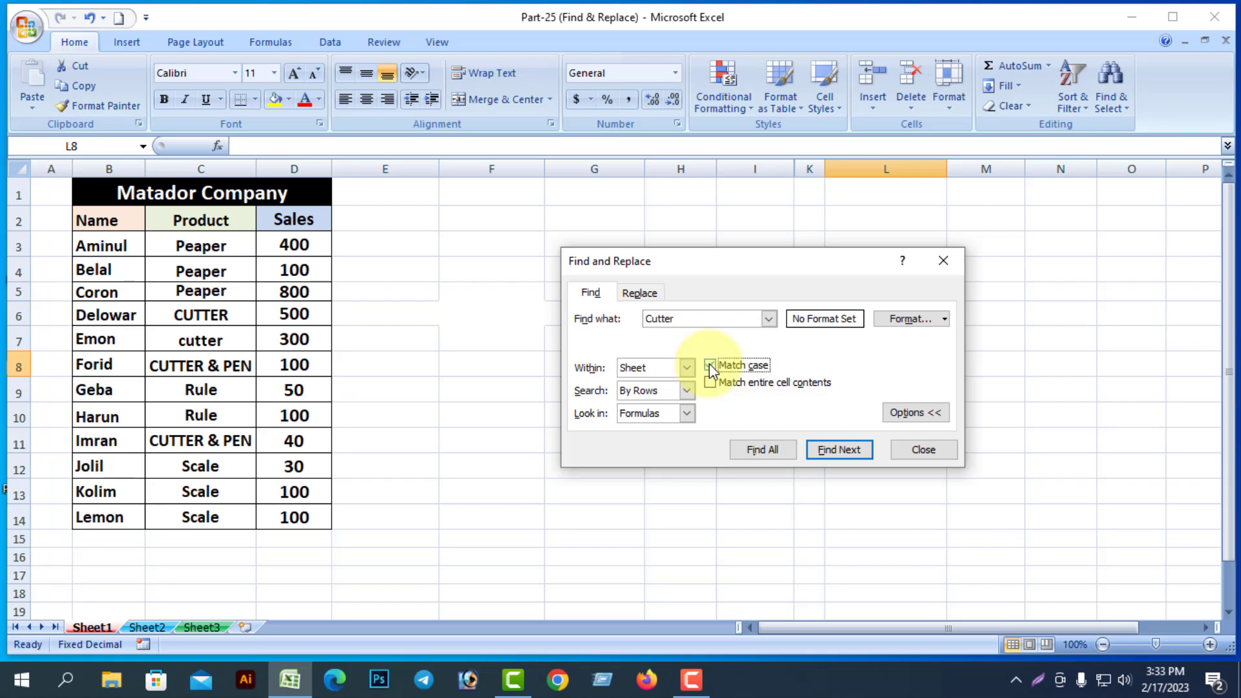
- Change the search term to CUTTER and step through the case-sensitive matches in the Product column
left_click(677, 320)
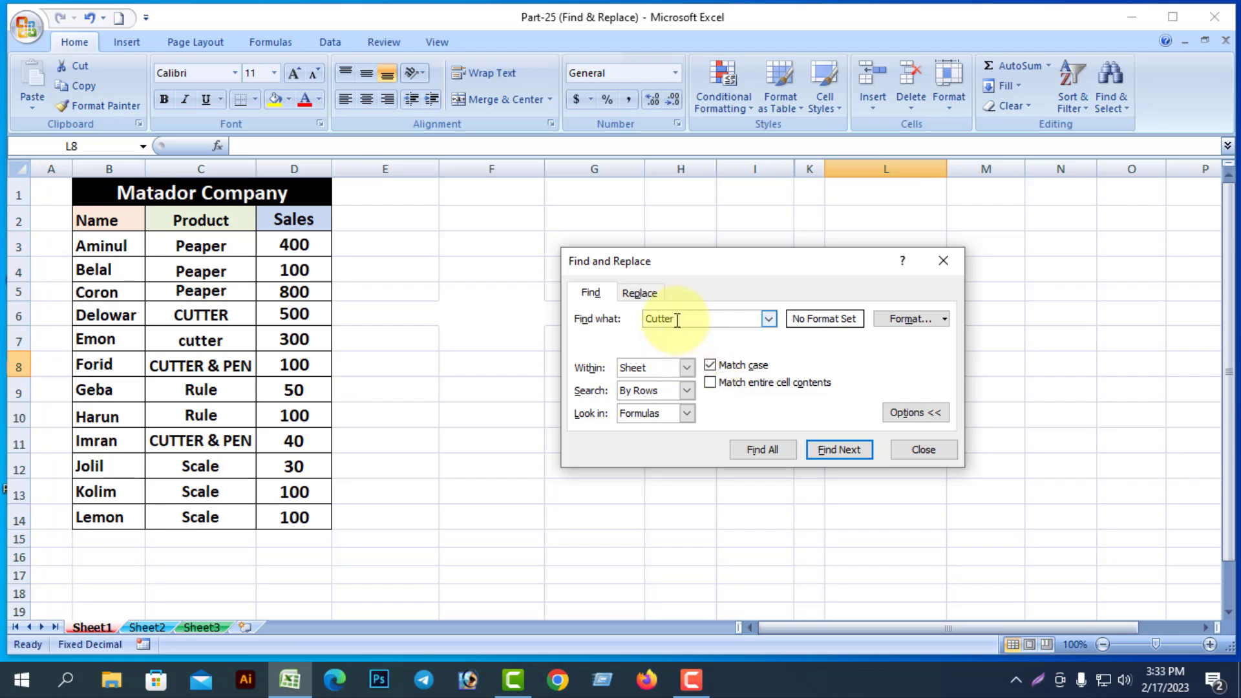
left_click_drag(677, 319, 646, 318)
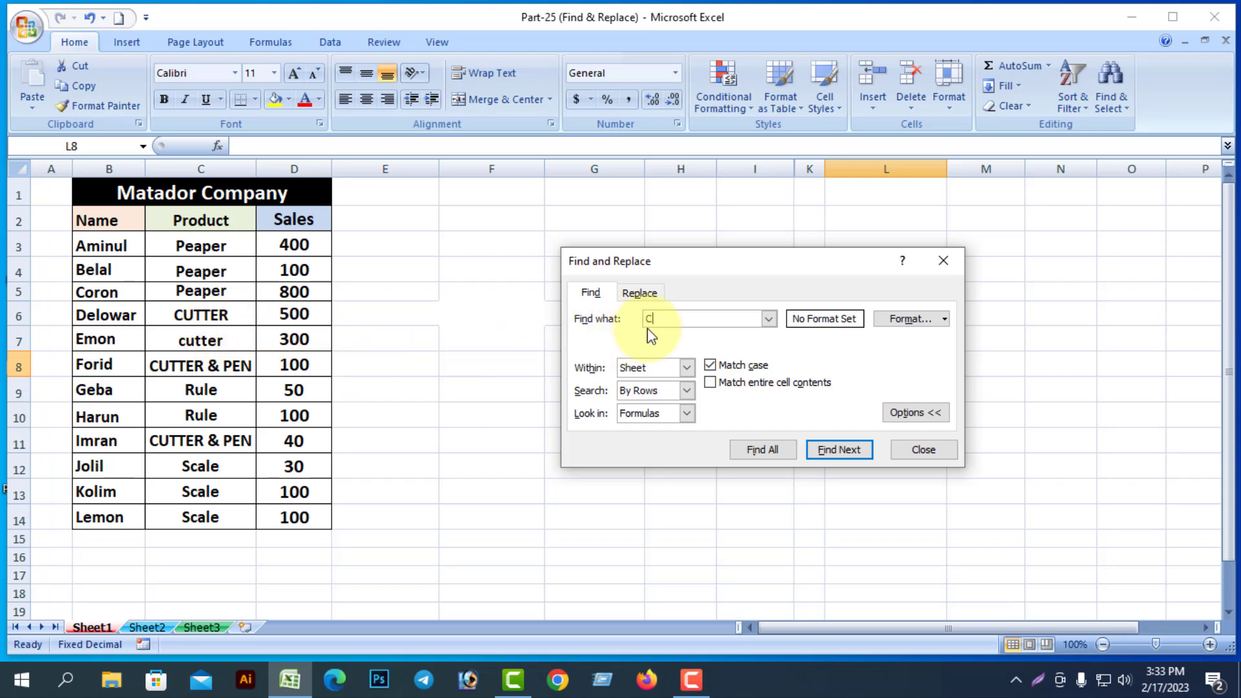
type("CUTTER")
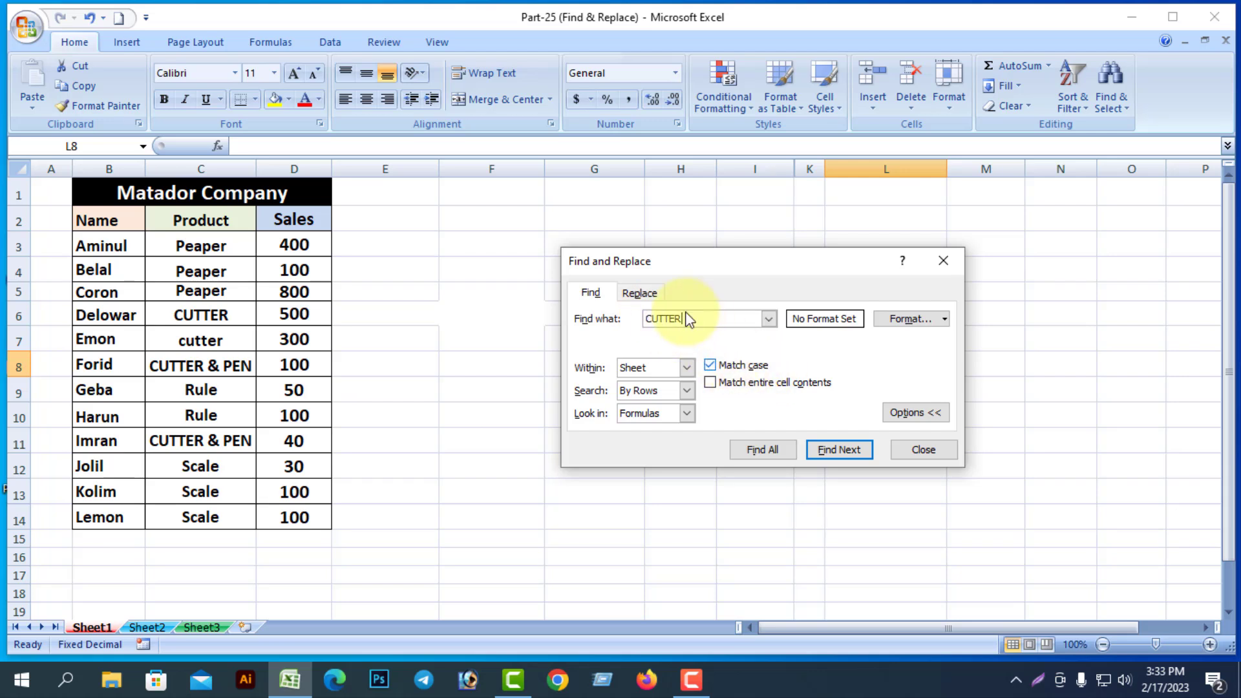
left_click(839, 449)
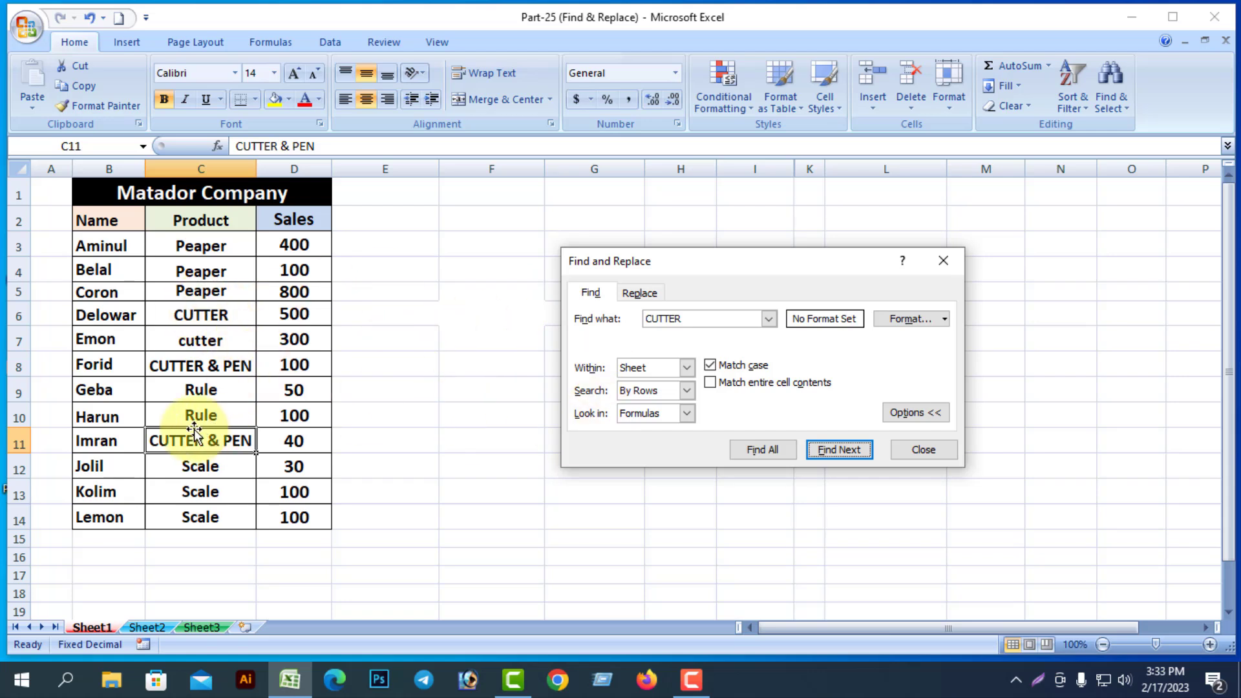
left_click(844, 451)
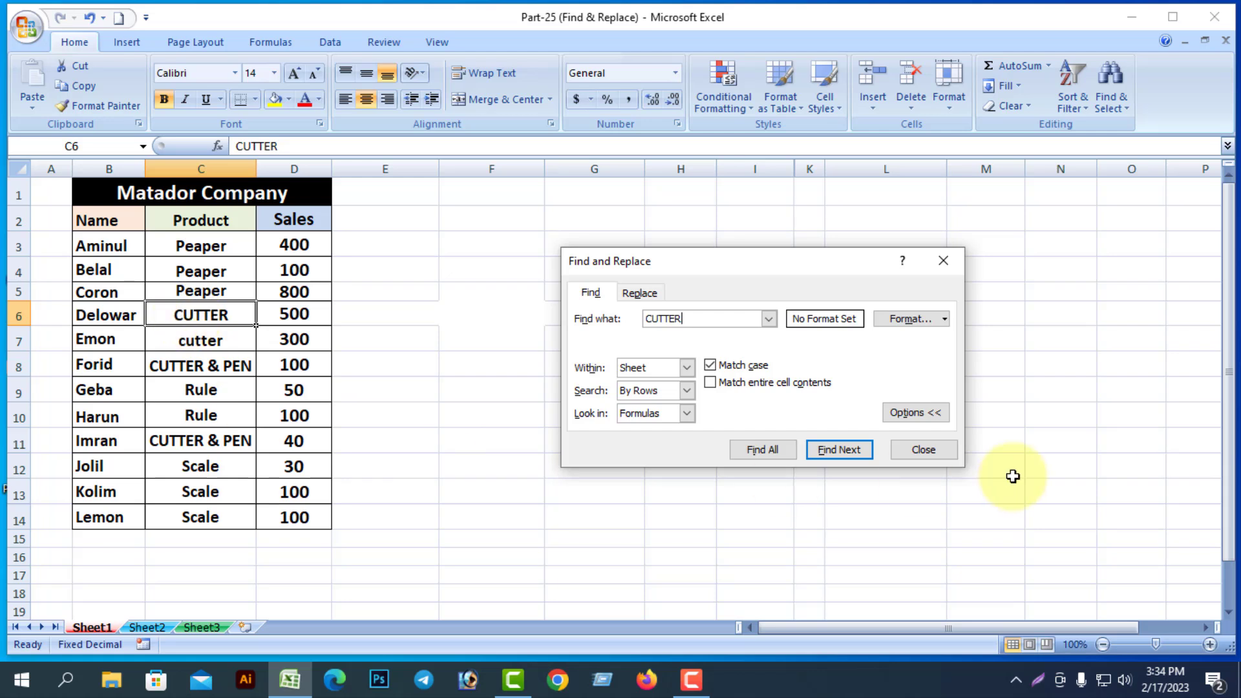
left_click(832, 450)
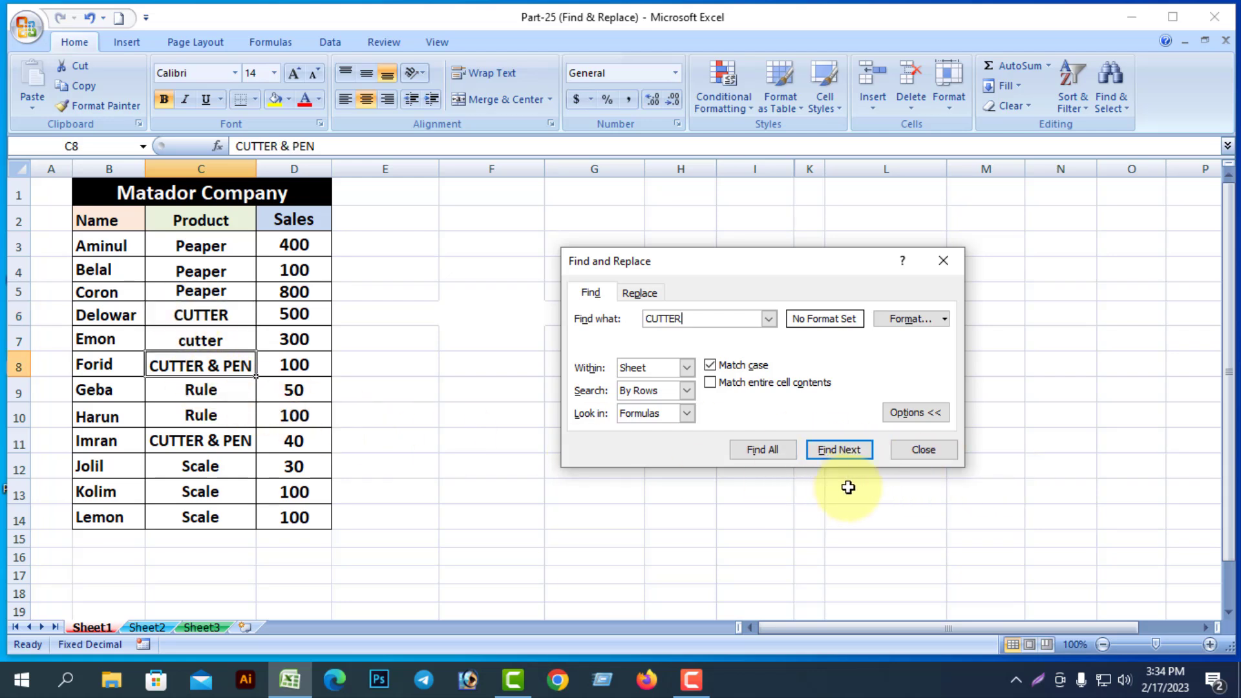
left_click(846, 452)
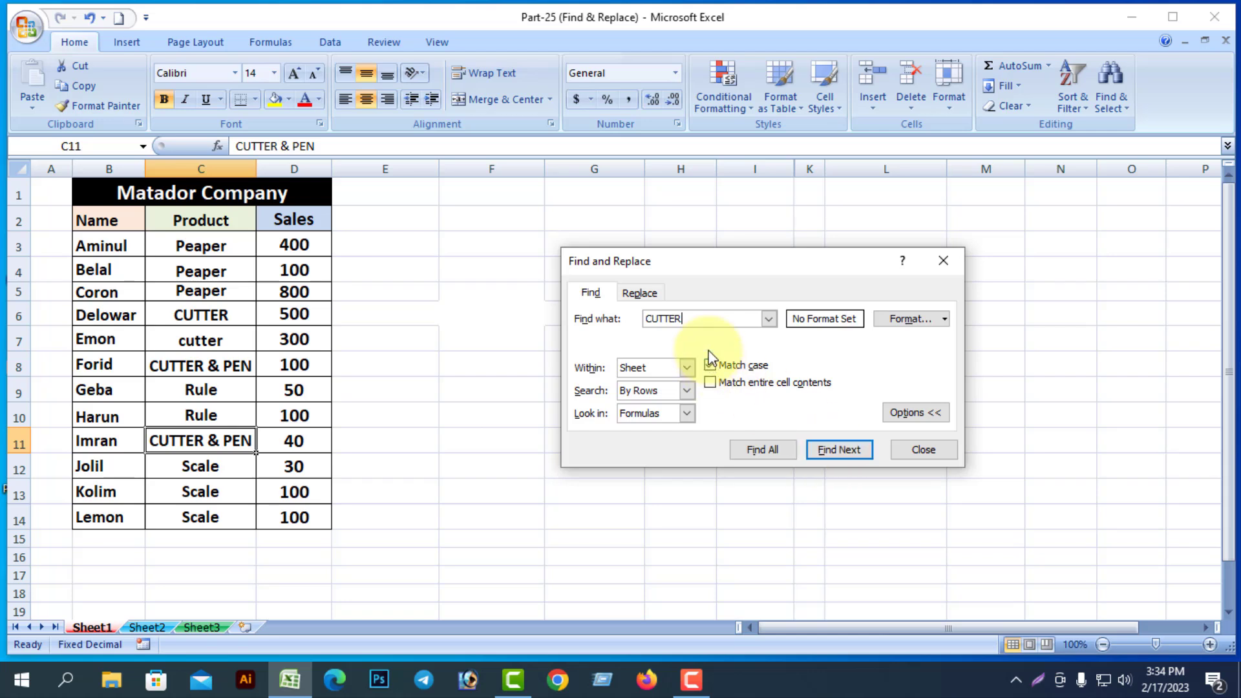
- Run the case-sensitive search again with the term Cutter and dismiss the resulting message
left_click(687, 322)
left_click_drag(687, 322, 637, 320)
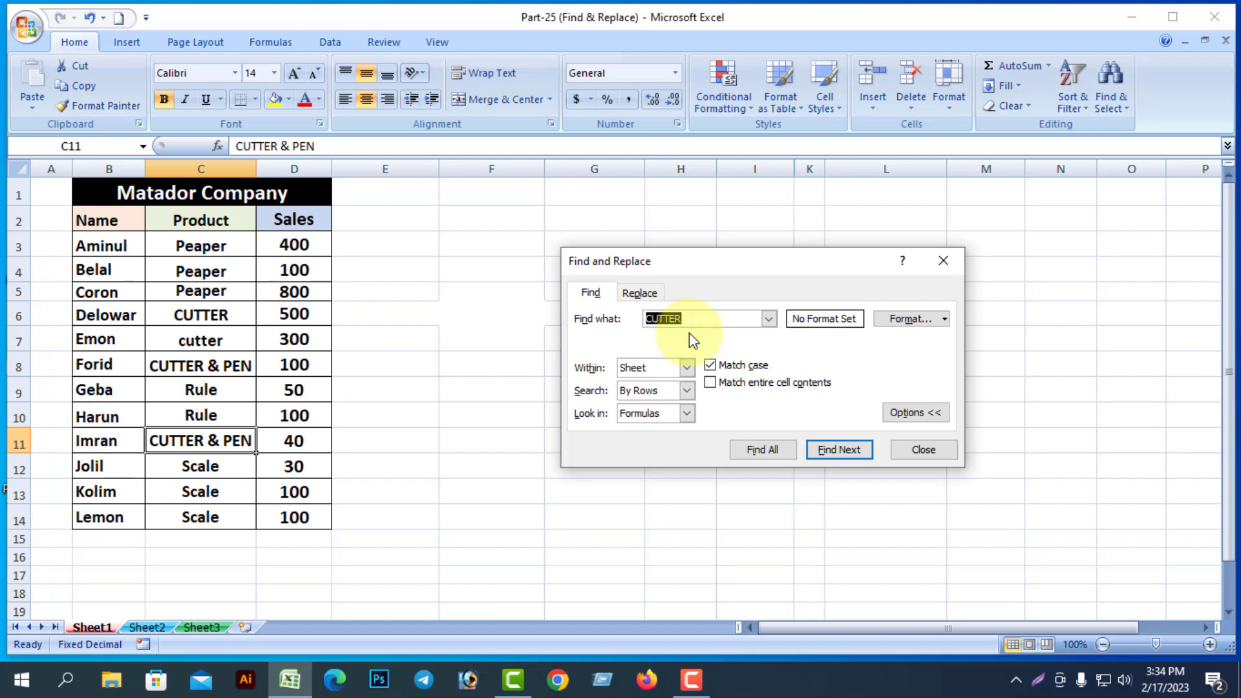
key("BackSpace")
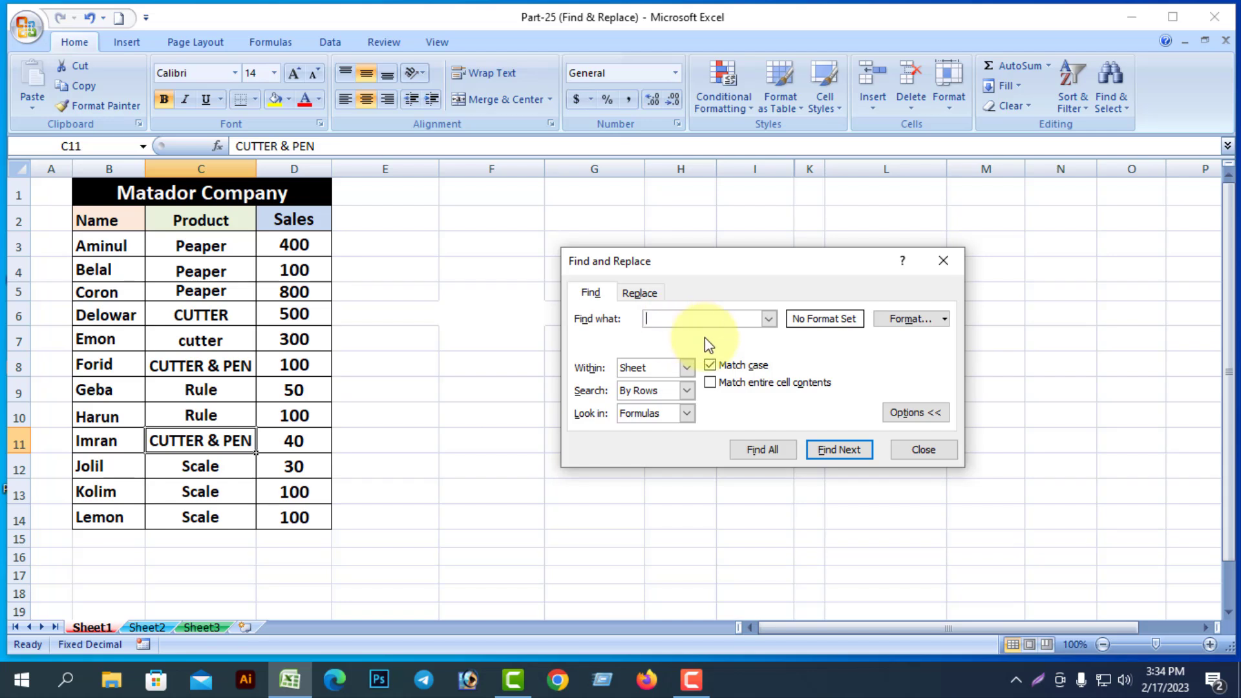
type("Cutter")
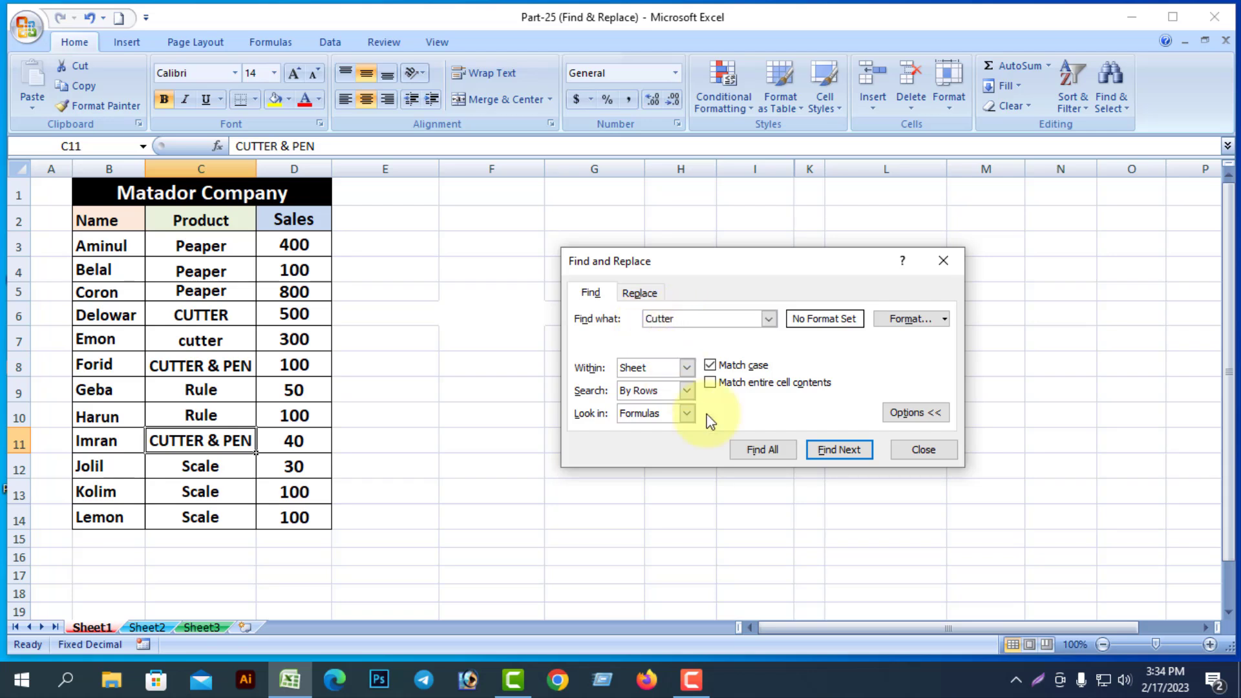
left_click(828, 450)
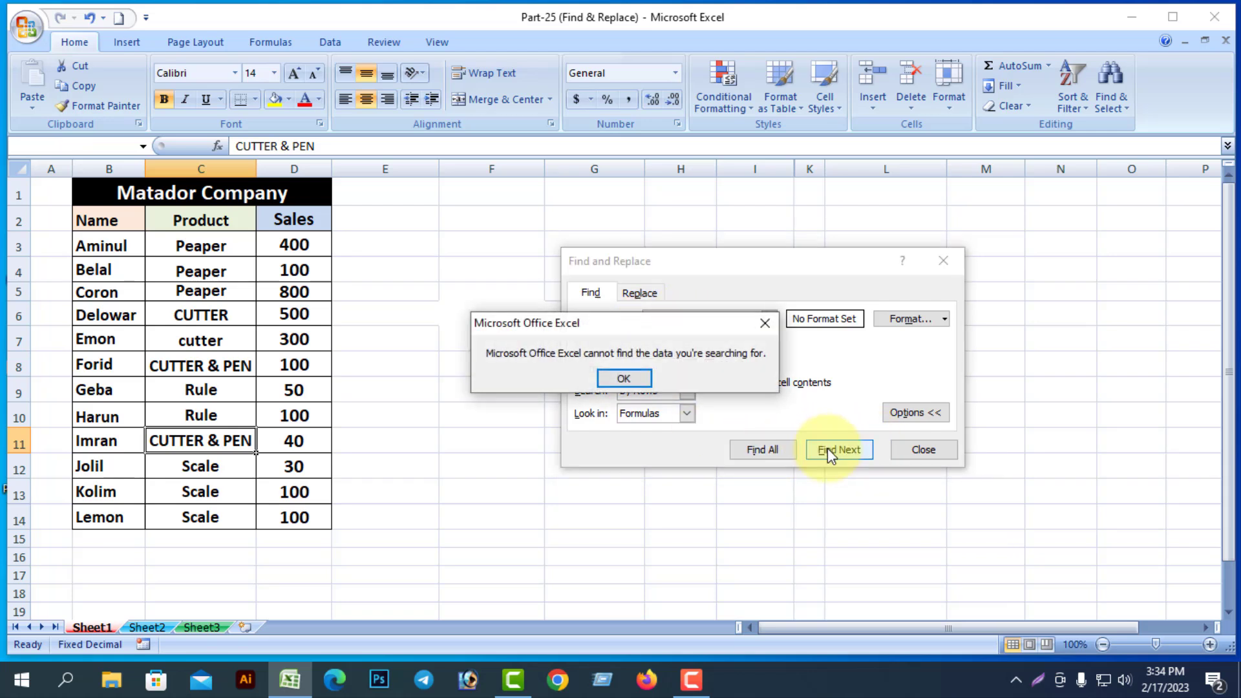
left_click_drag(626, 323, 534, 197)
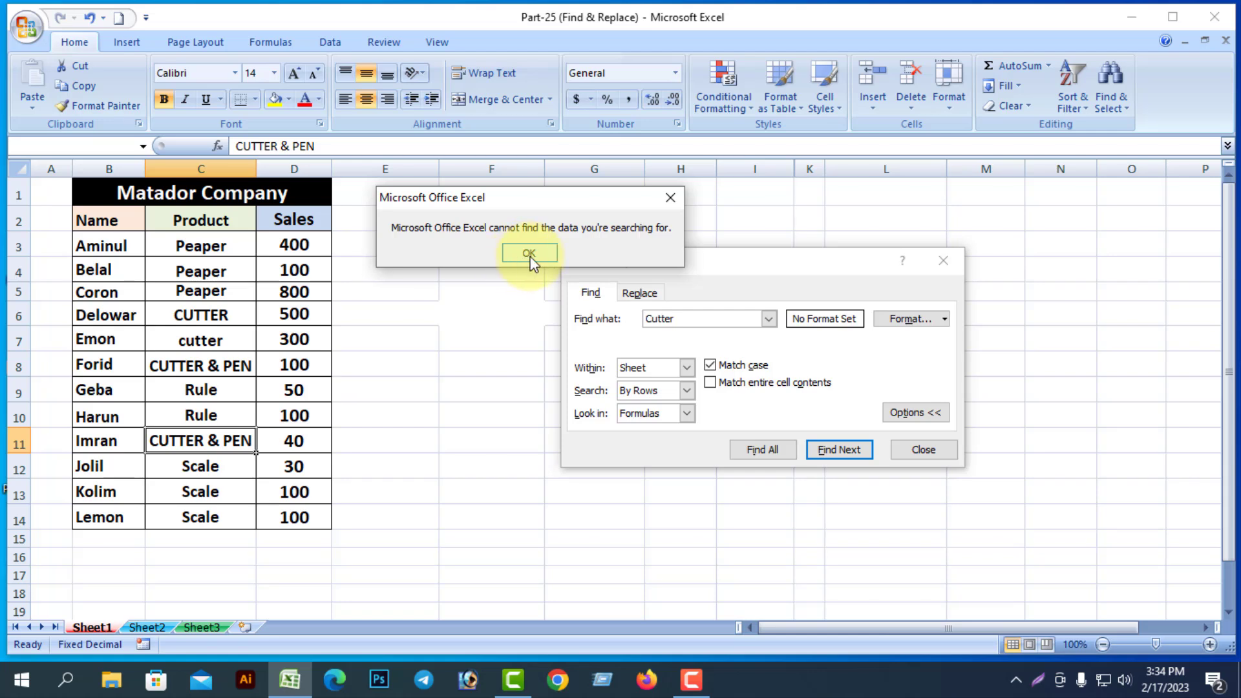
left_click(670, 198)
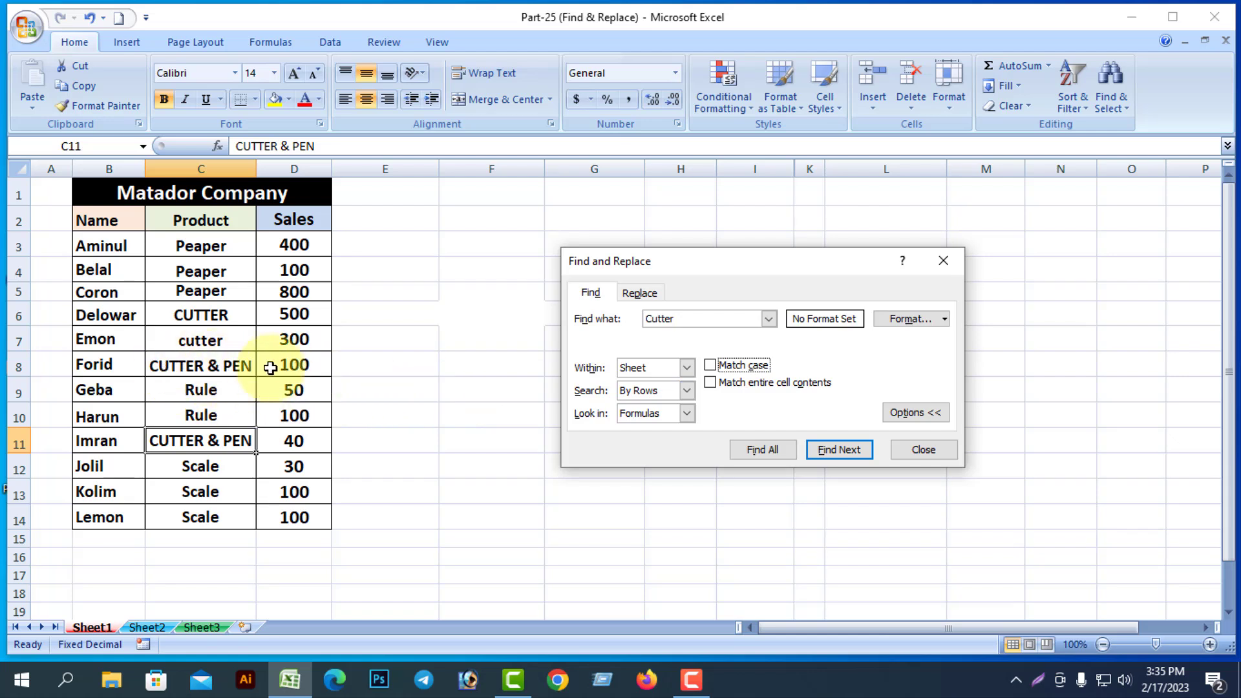
- Search for CUTTER & PEN with Match entire cell contents on and Match case off, stepping through the matching cells
left_click(710, 383)
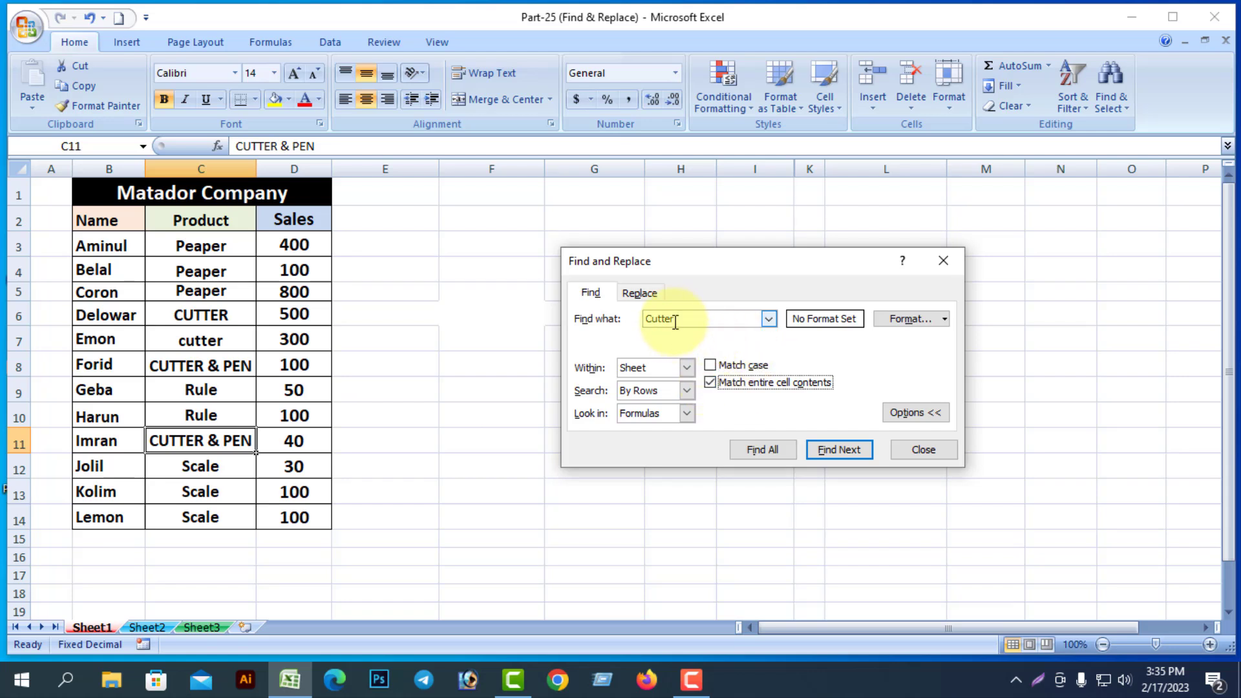
left_click_drag(676, 319, 646, 321)
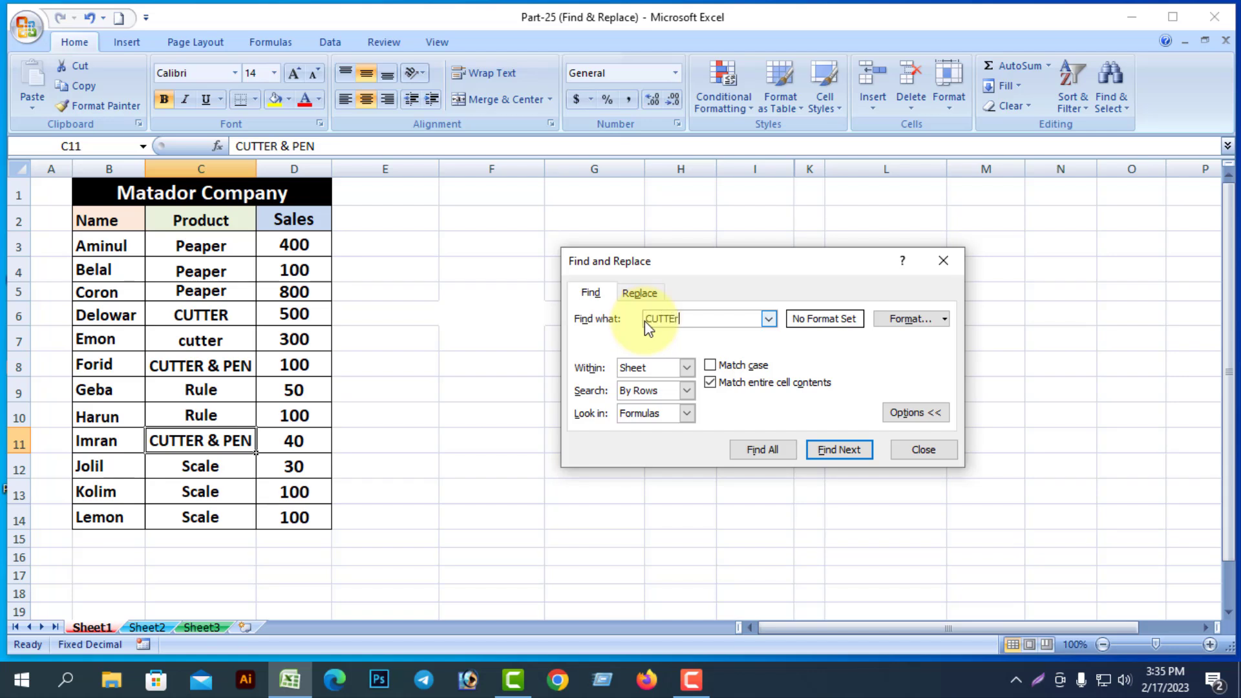
type("CUTTEr & PEN")
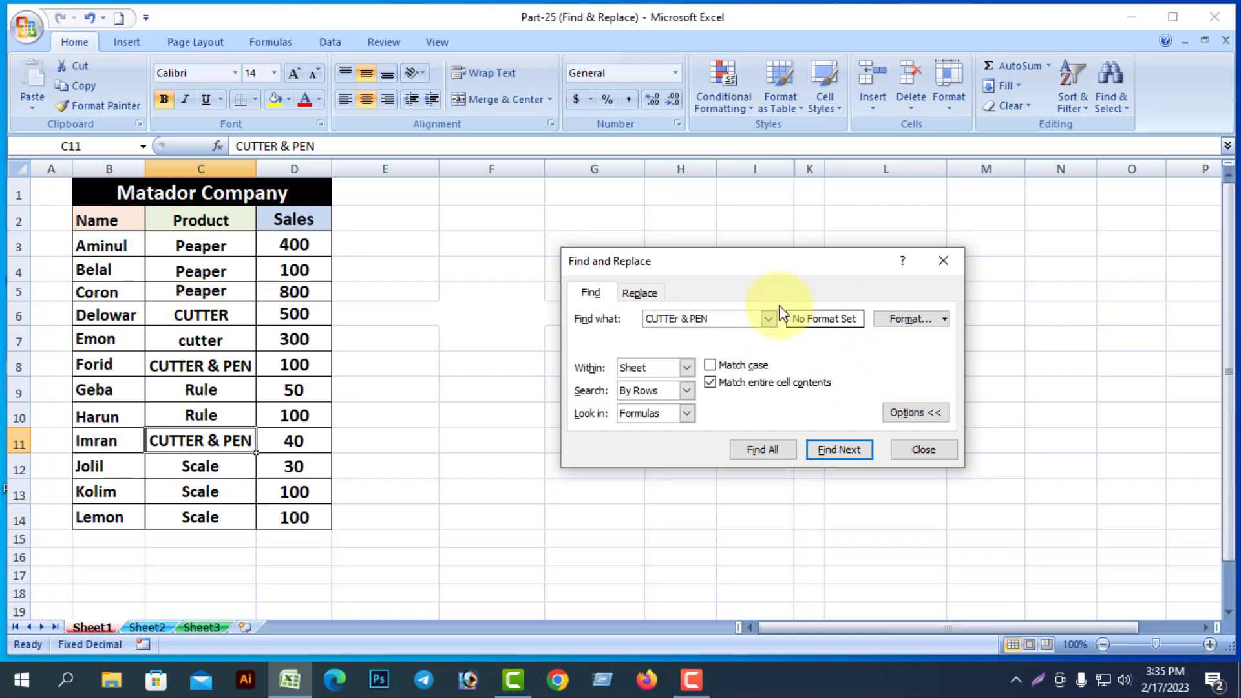
left_click(842, 455)
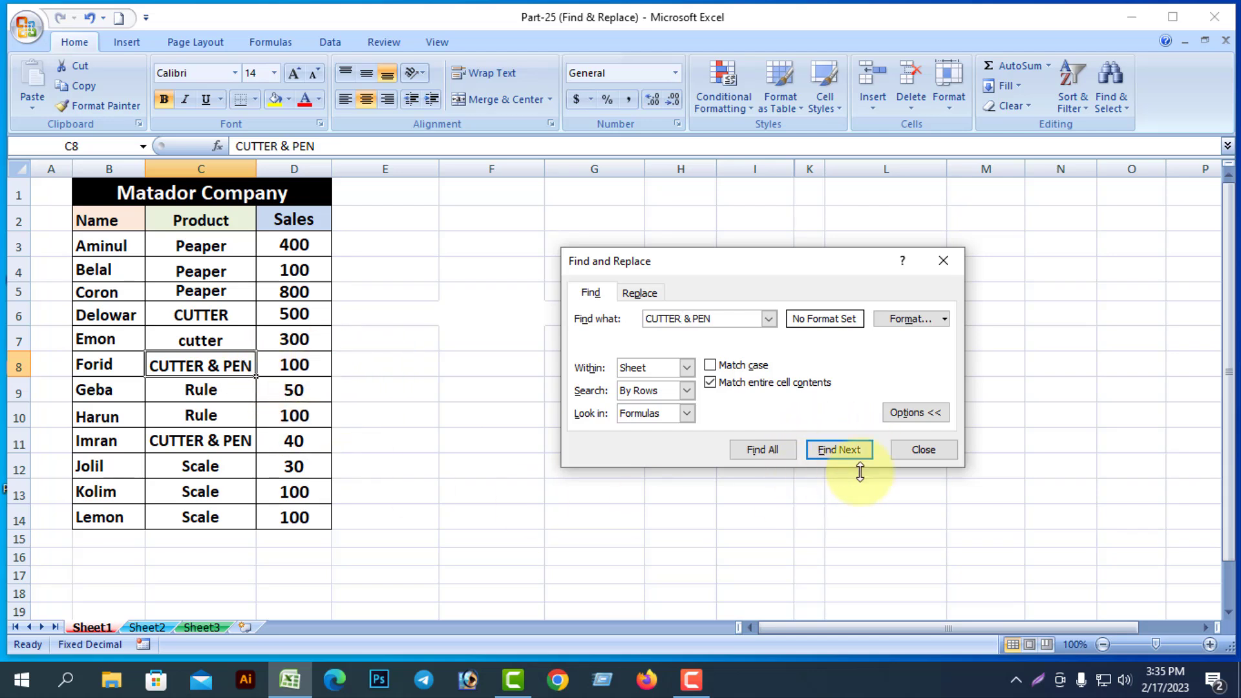
left_click(839, 450)
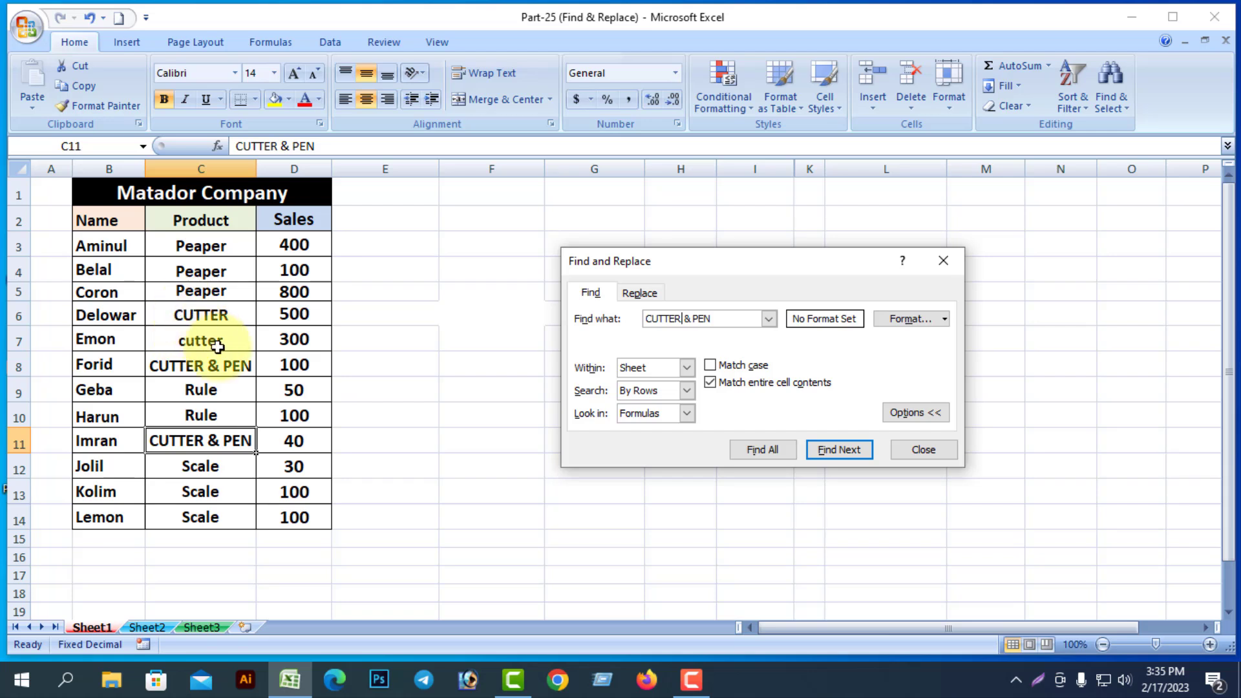
left_click(834, 451)
left_click(834, 452)
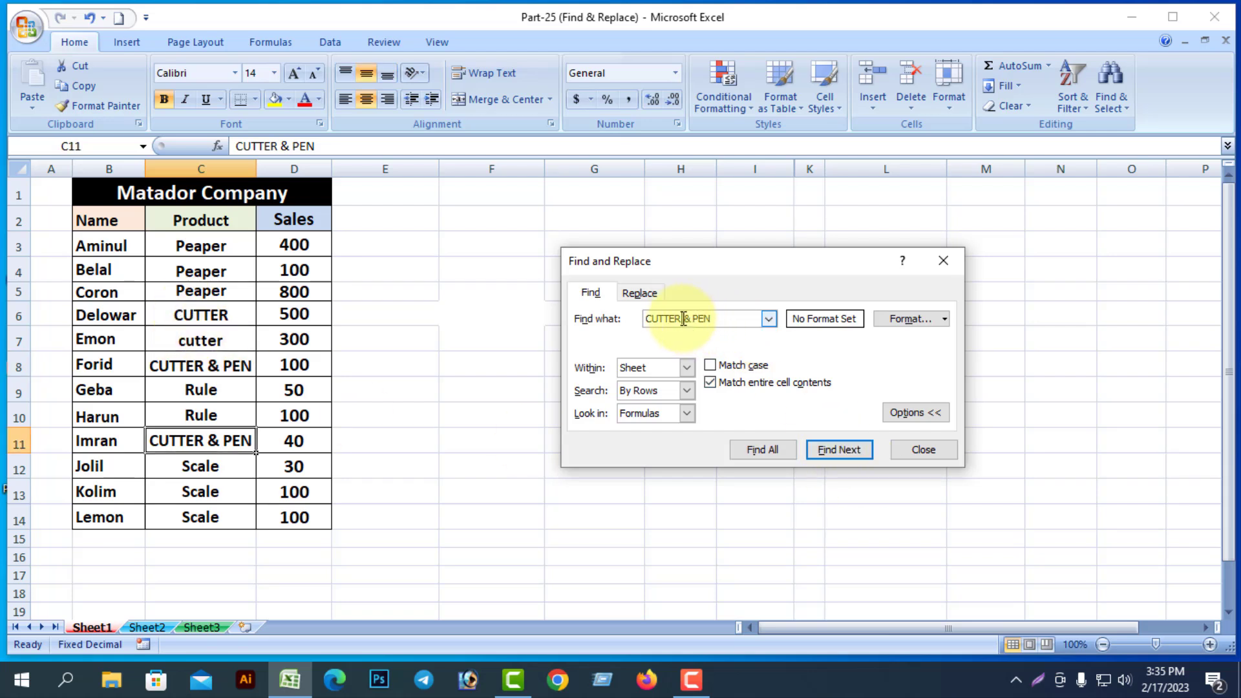
- Change the search term to Cutter & PEN and step through its matches with Match entire cell contents still on
left_click_drag(680, 318, 656, 318)
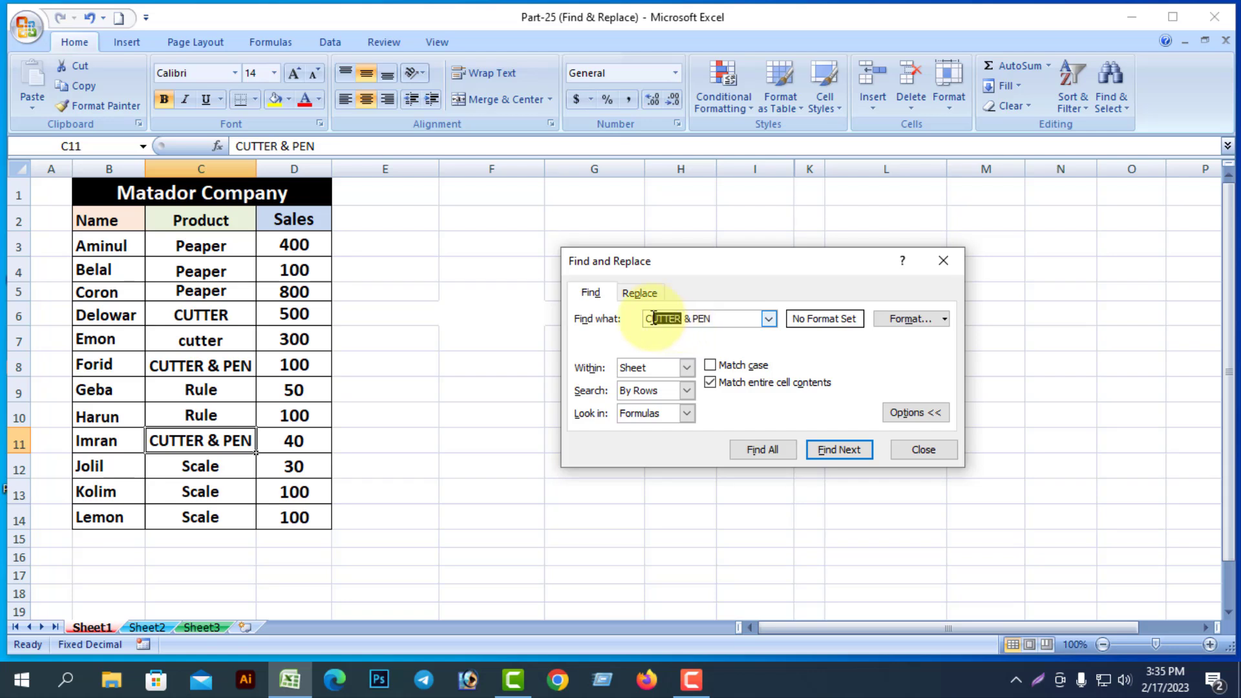
type("utter")
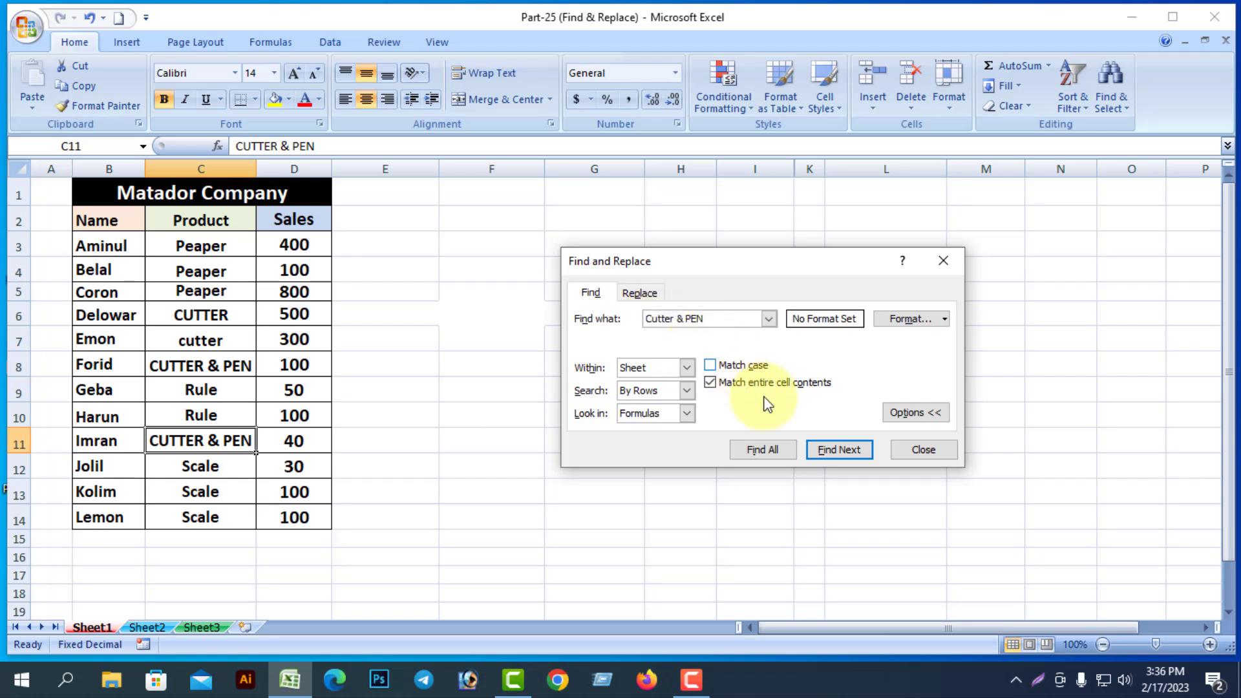
left_click(844, 449)
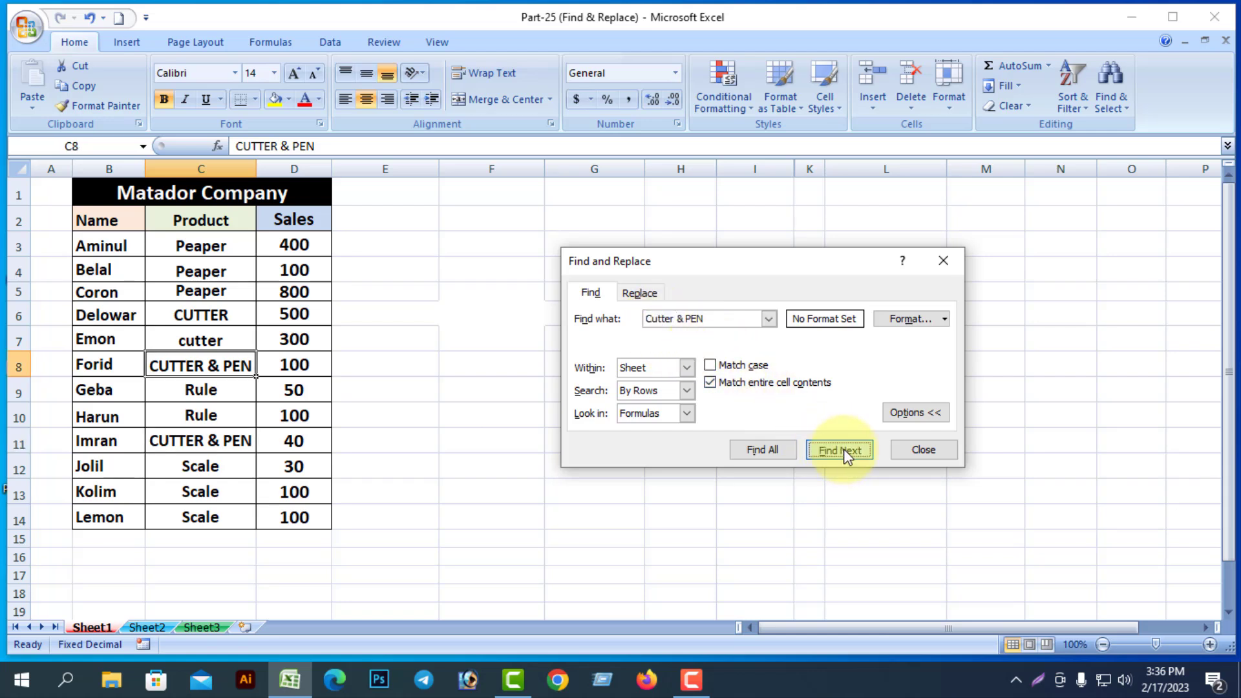
left_click(843, 448)
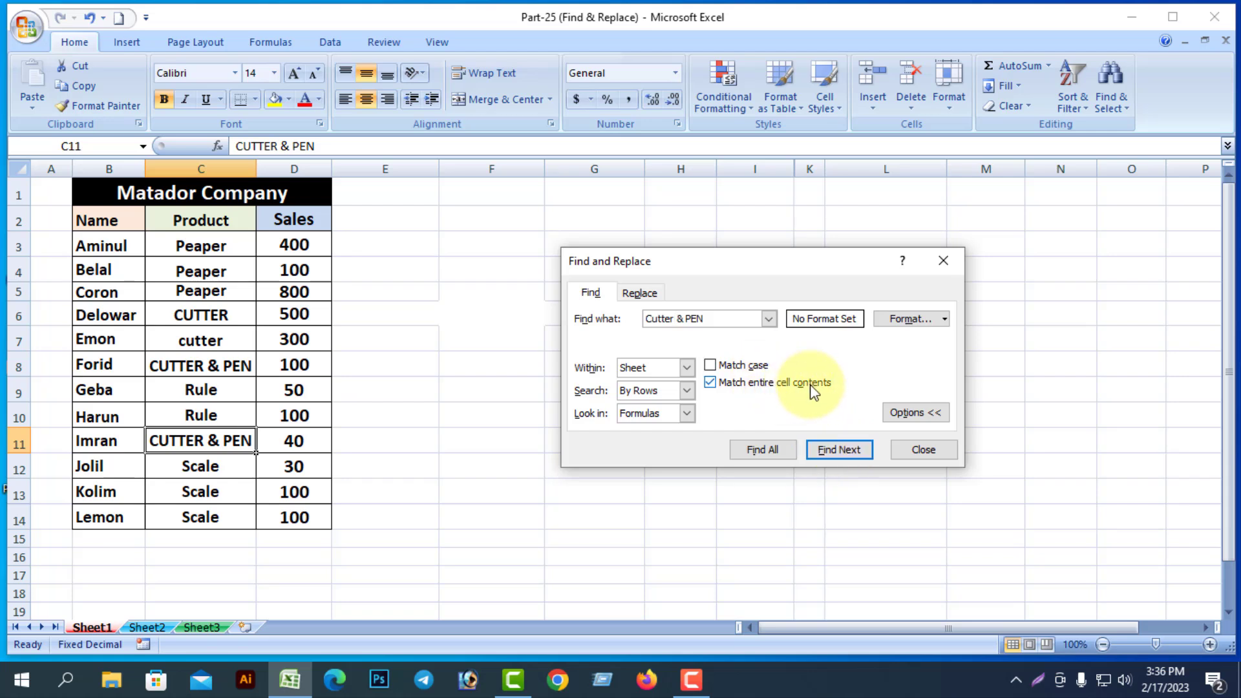
- Turn off Match entire cell contents and clear the search term
left_click_drag(646, 319, 794, 327)
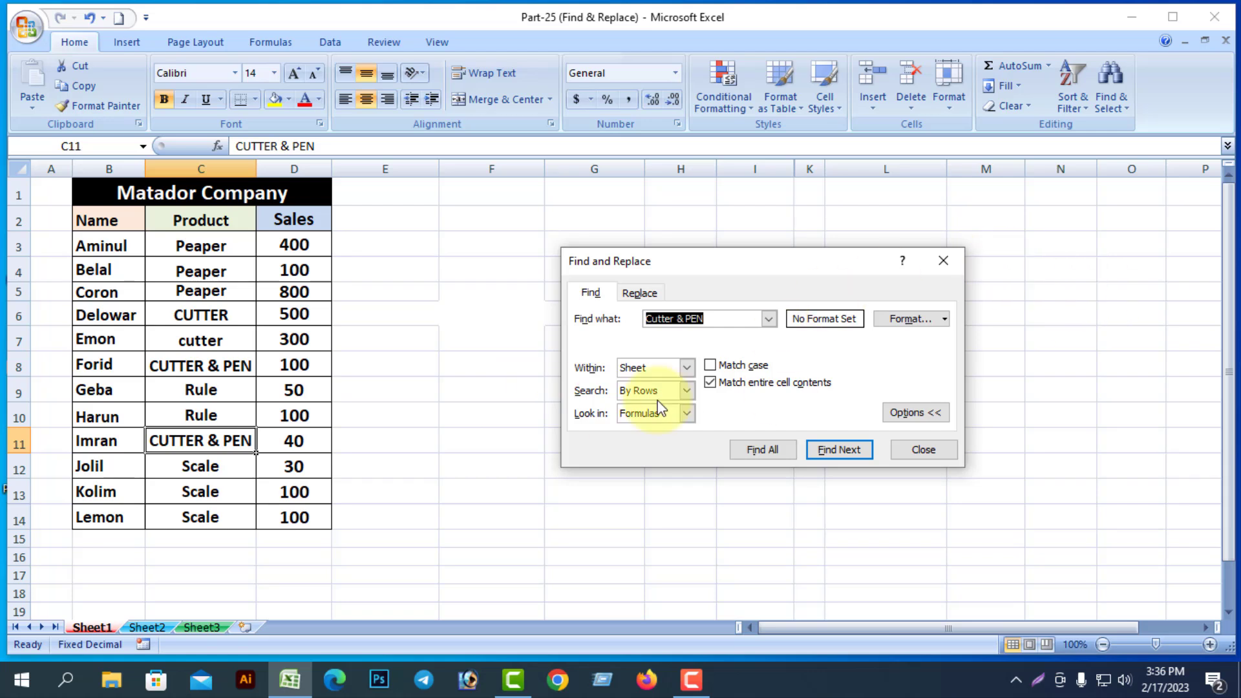
left_click(710, 383)
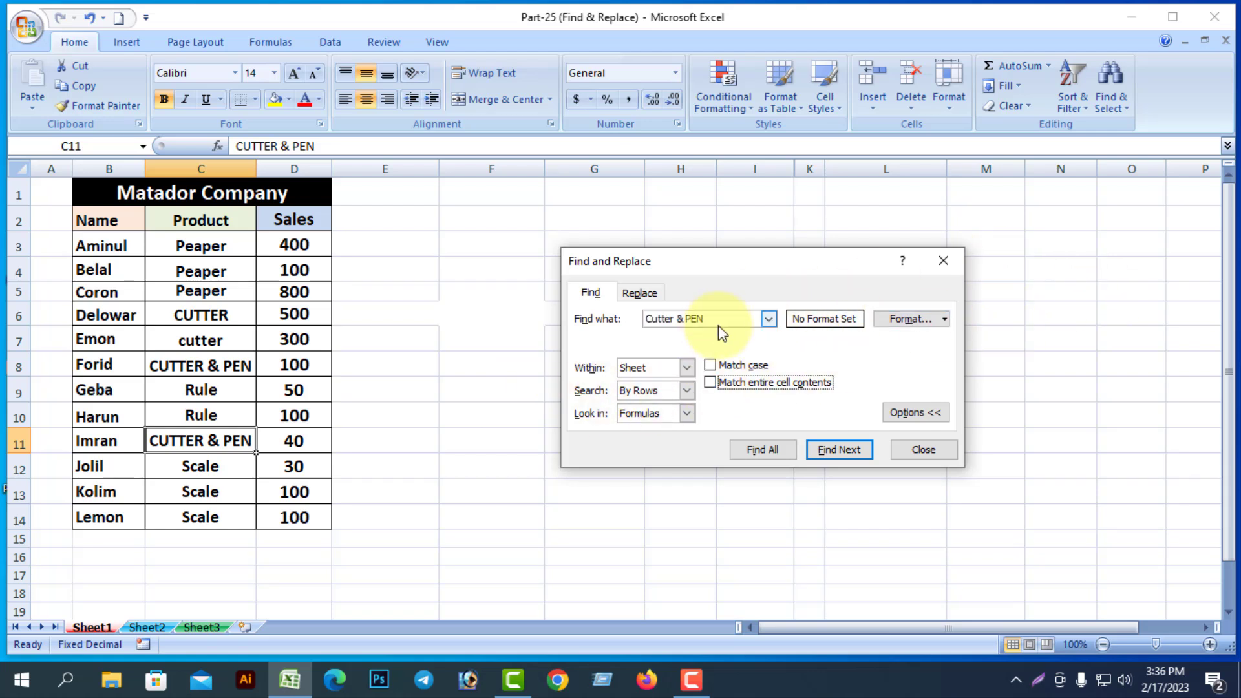
key("BackSpace")
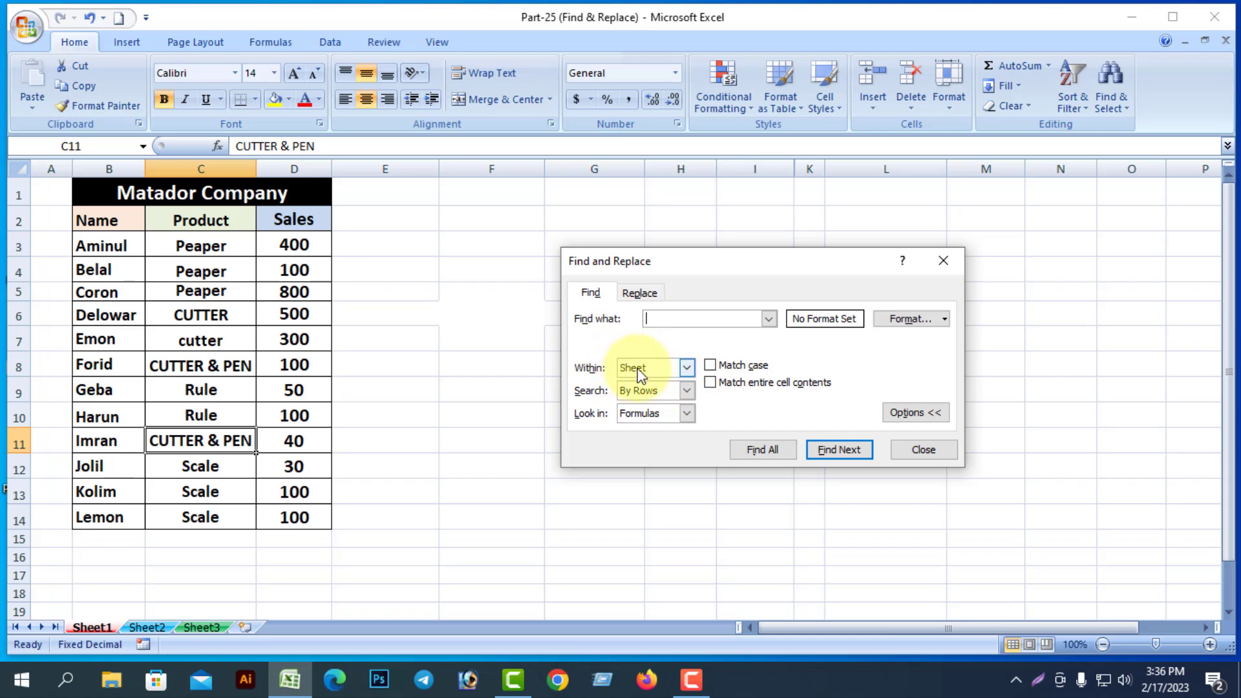
- Set the search scope to Workbook and find all occurrences of Cutter
left_click(686, 367)
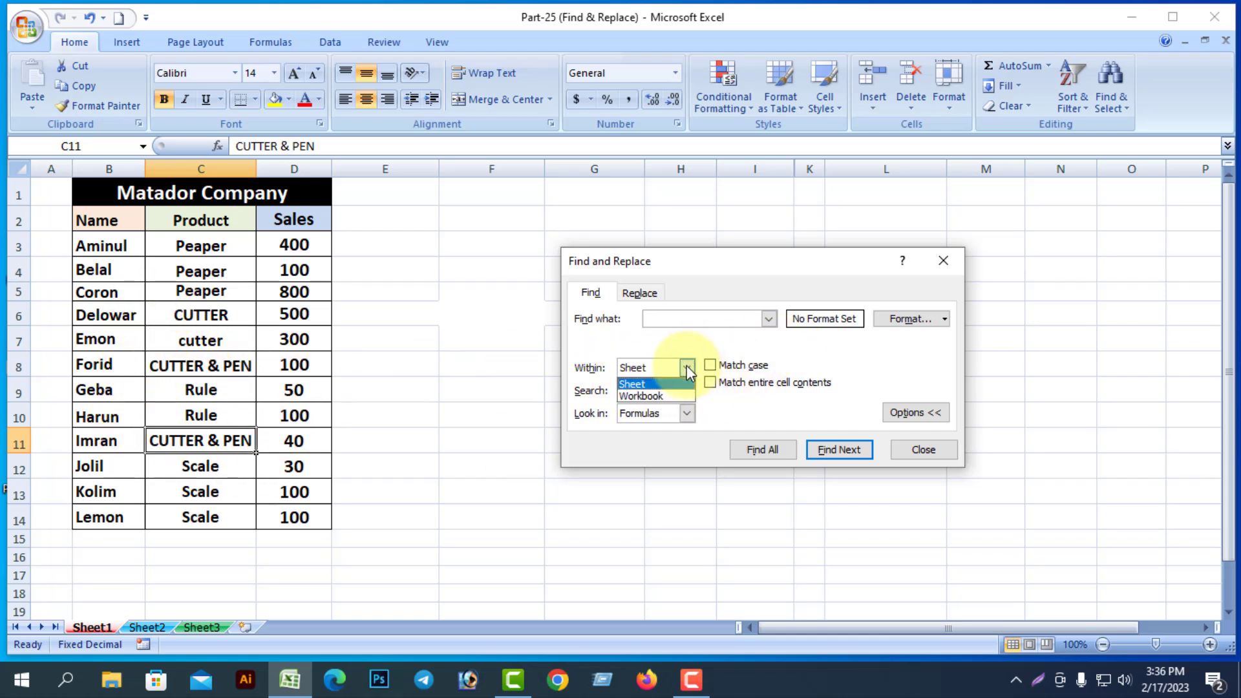
left_click(647, 396)
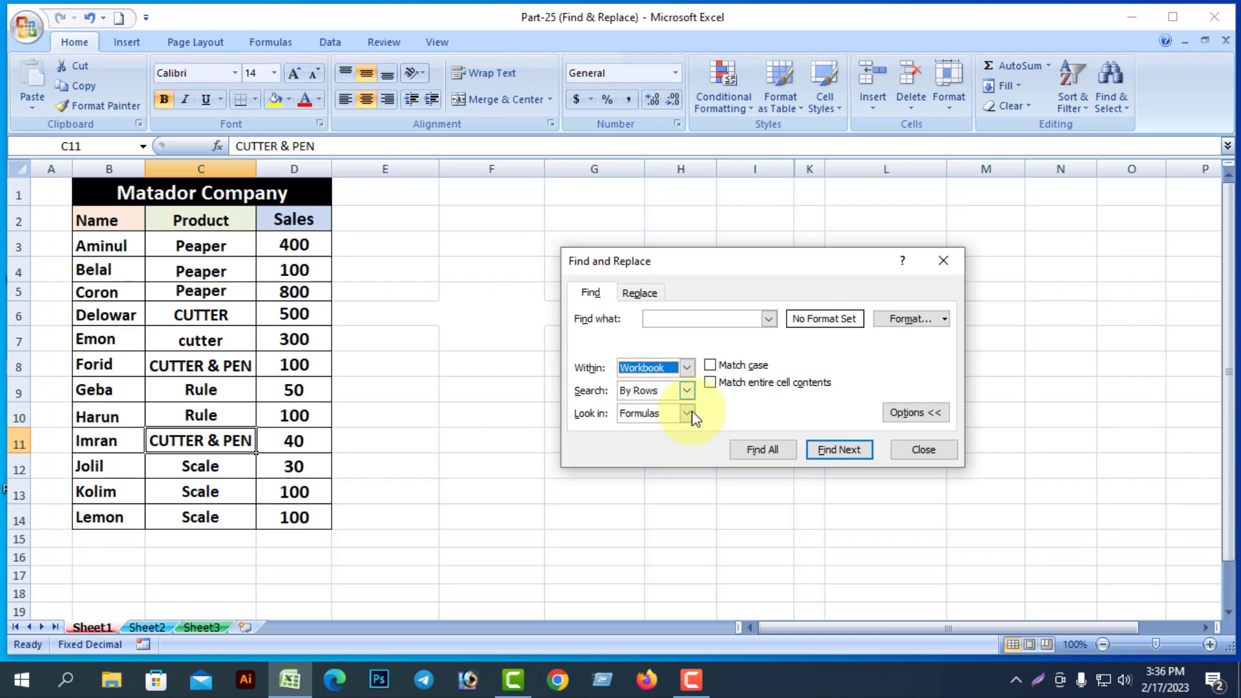
left_click(665, 319)
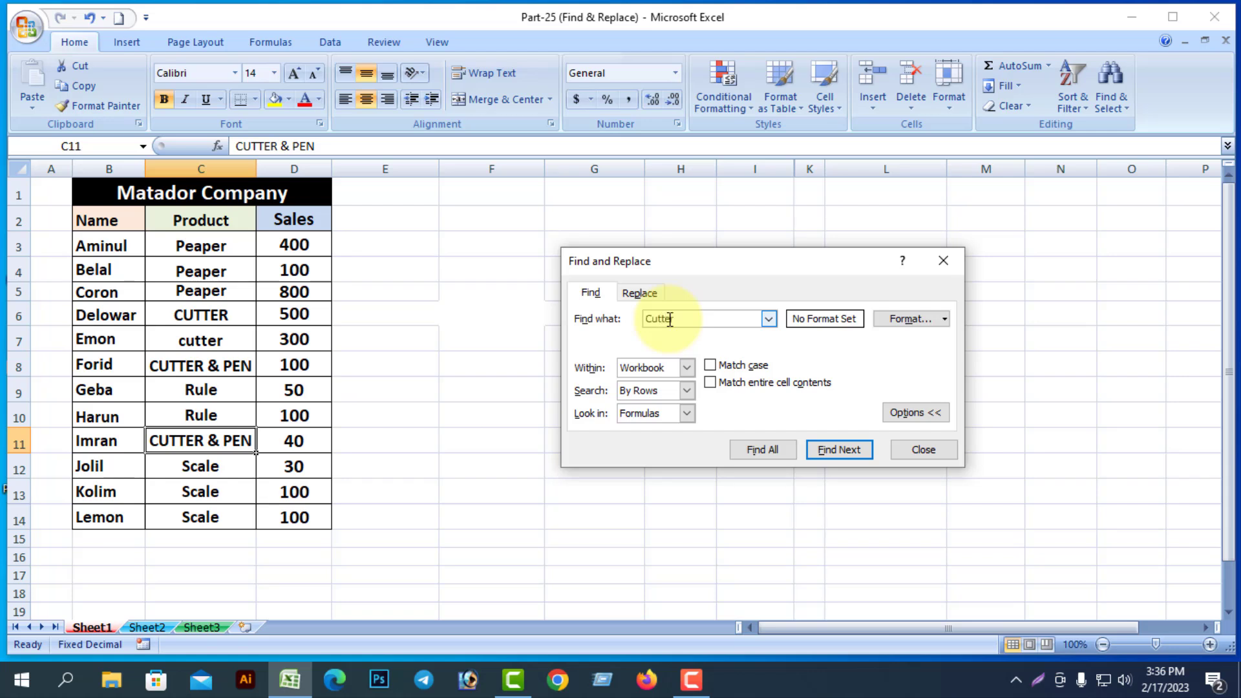
type("Cutter")
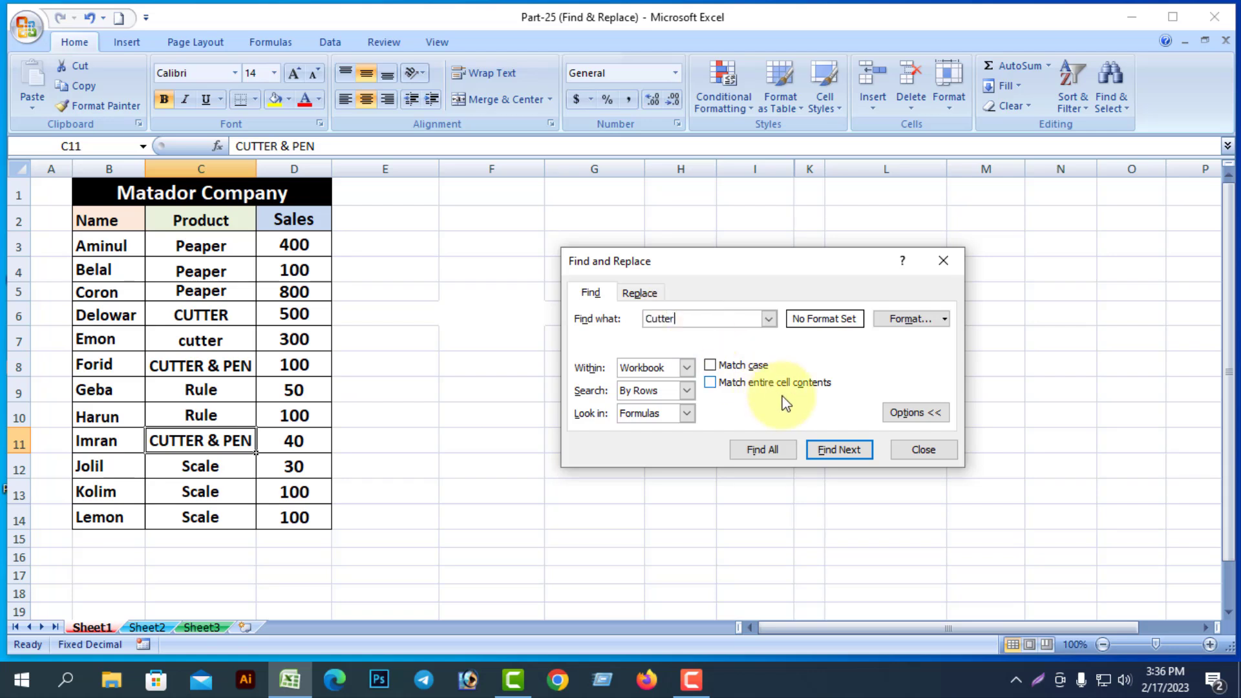
left_click(763, 450)
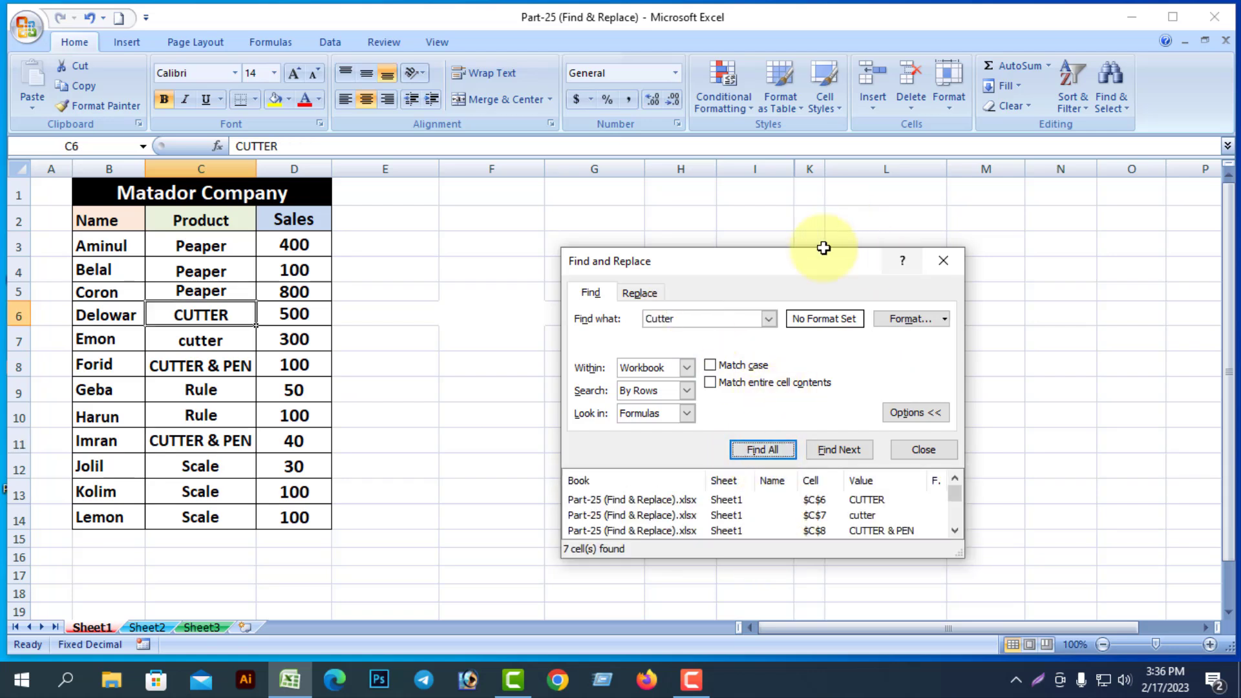
- Reposition and enlarge the Find and Replace dialog to review the full result list, and close it
left_click_drag(802, 261, 781, 198)
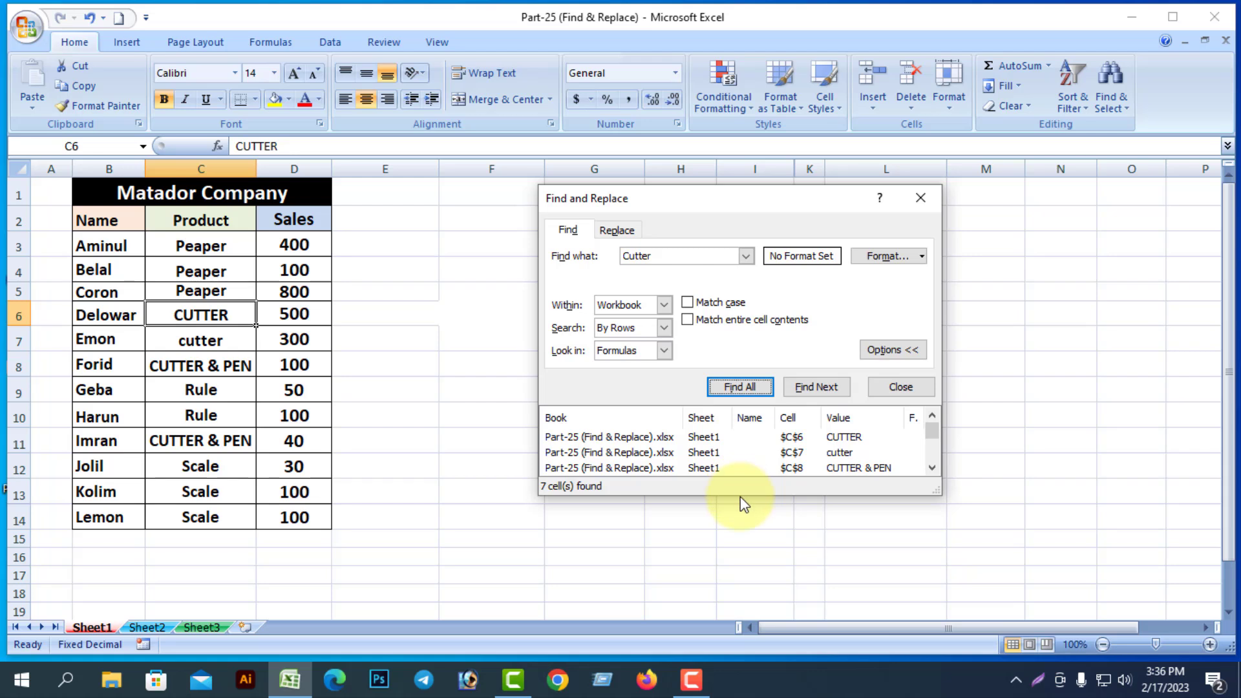
left_click_drag(739, 495, 745, 589)
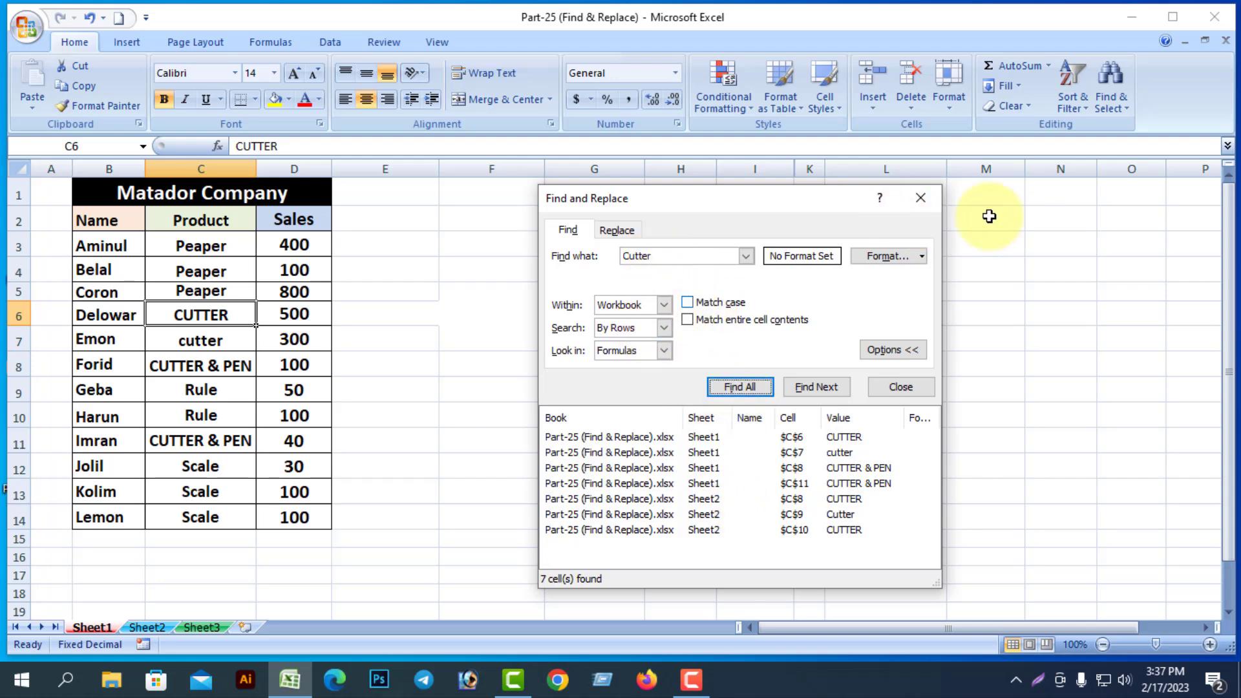
left_click(921, 198)
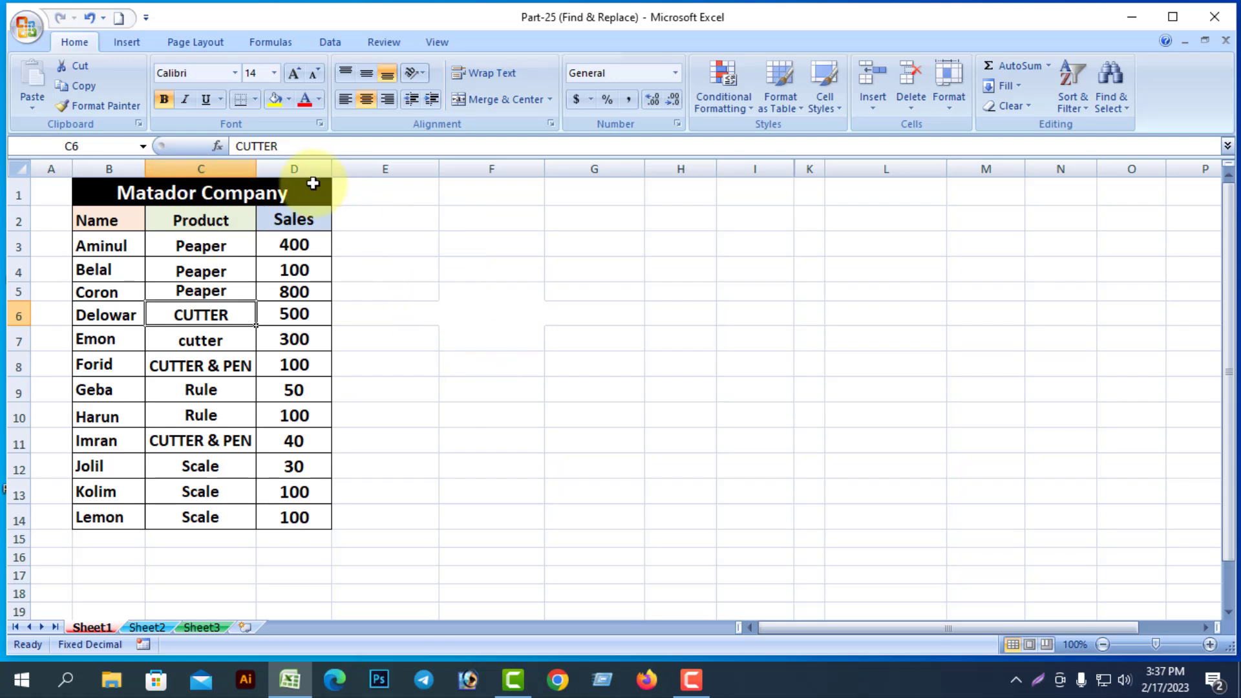
- Insert an empty column between the Product and Sales columns
left_click(297, 167)
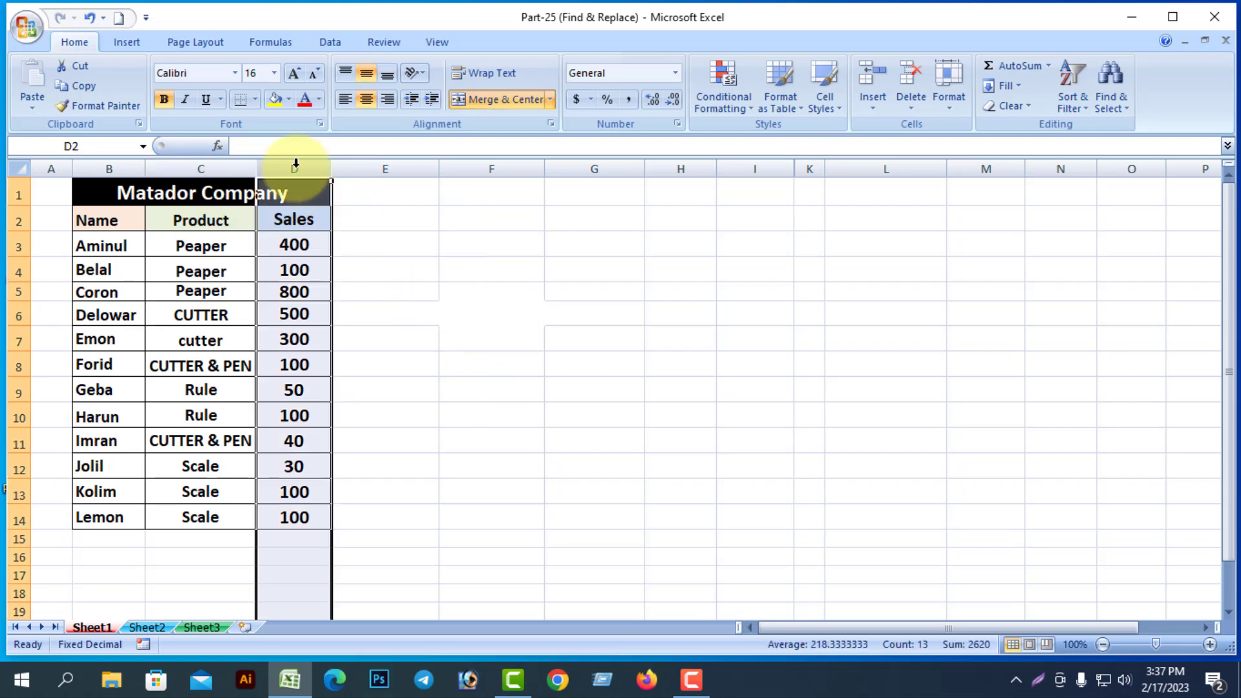
right_click(296, 164)
left_click(365, 266)
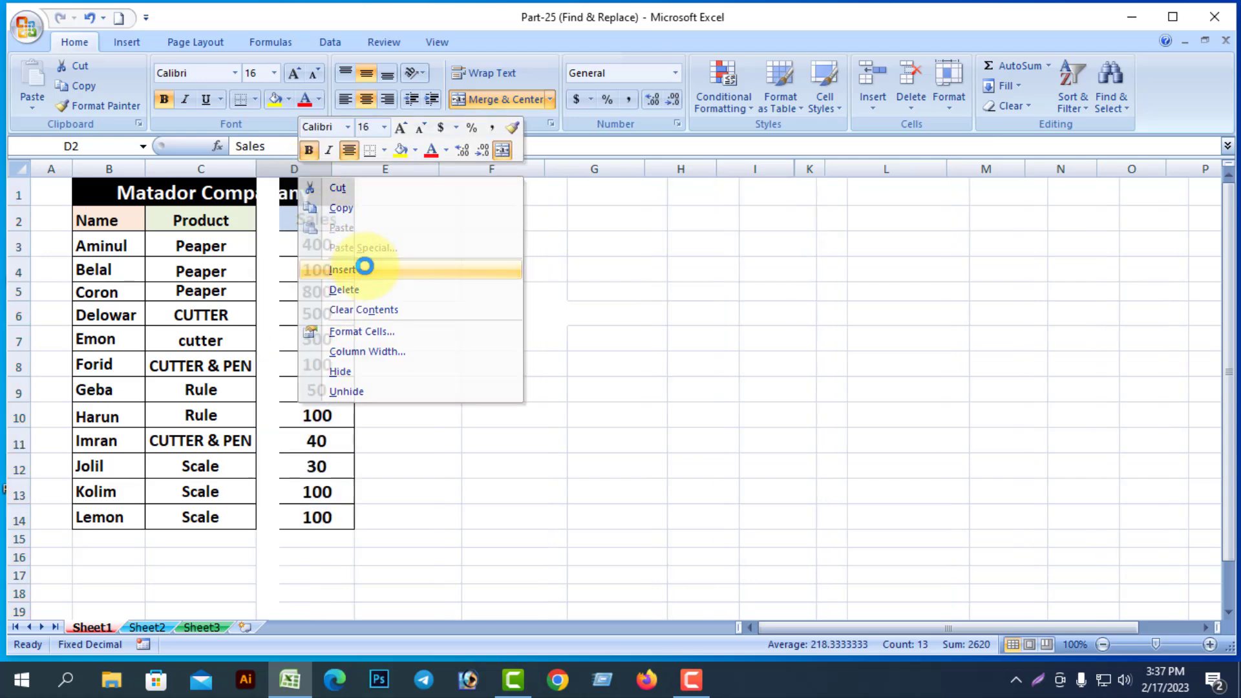
left_click(666, 388)
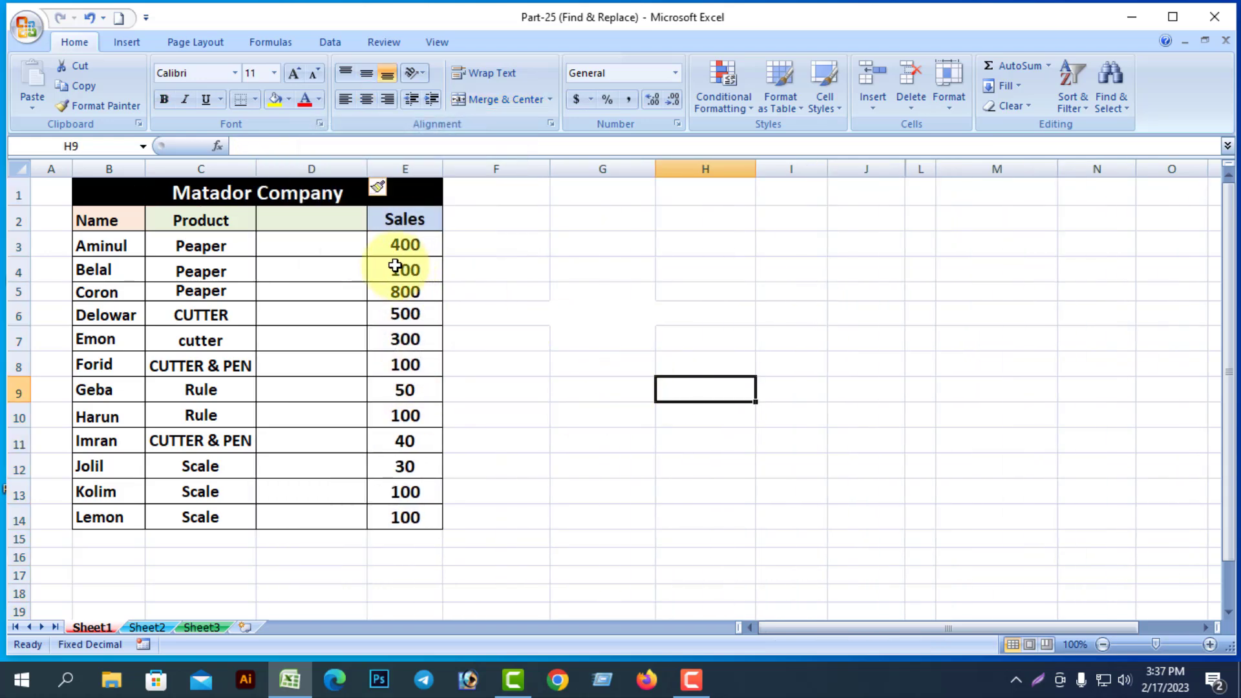
- Copy the Product column from C2 to C14 and paste it into the empty column starting at D2
left_click_drag(252, 220, 209, 517)
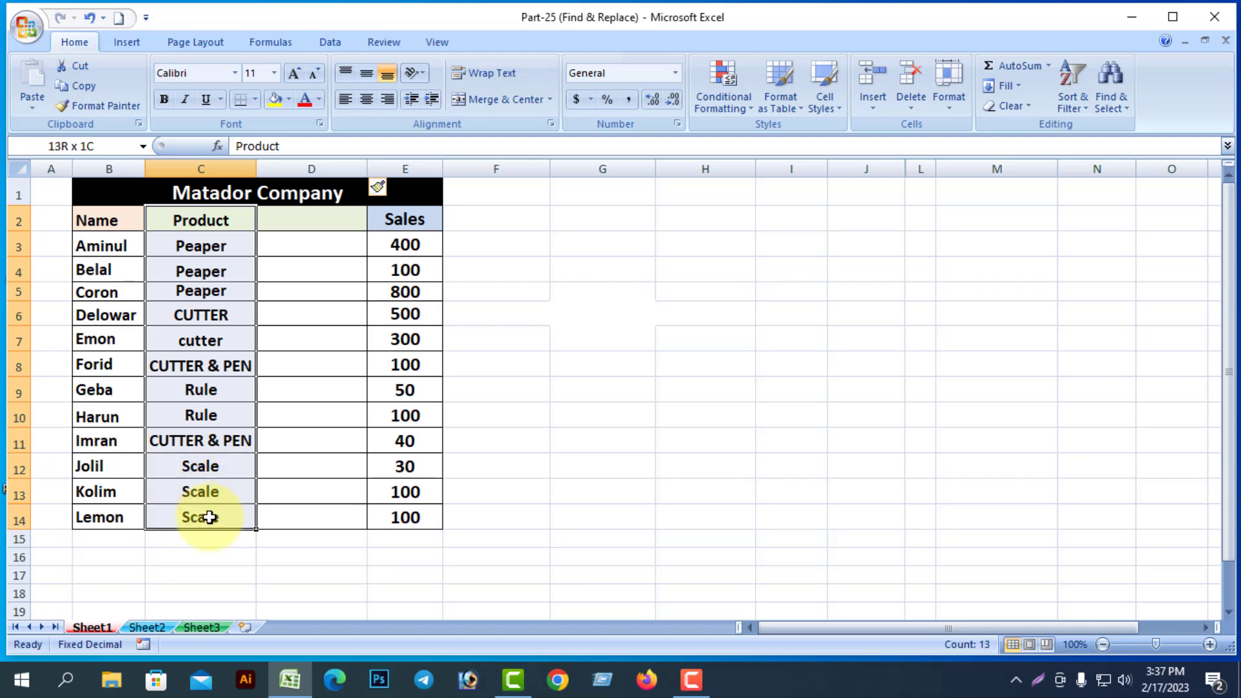
right_click(208, 257)
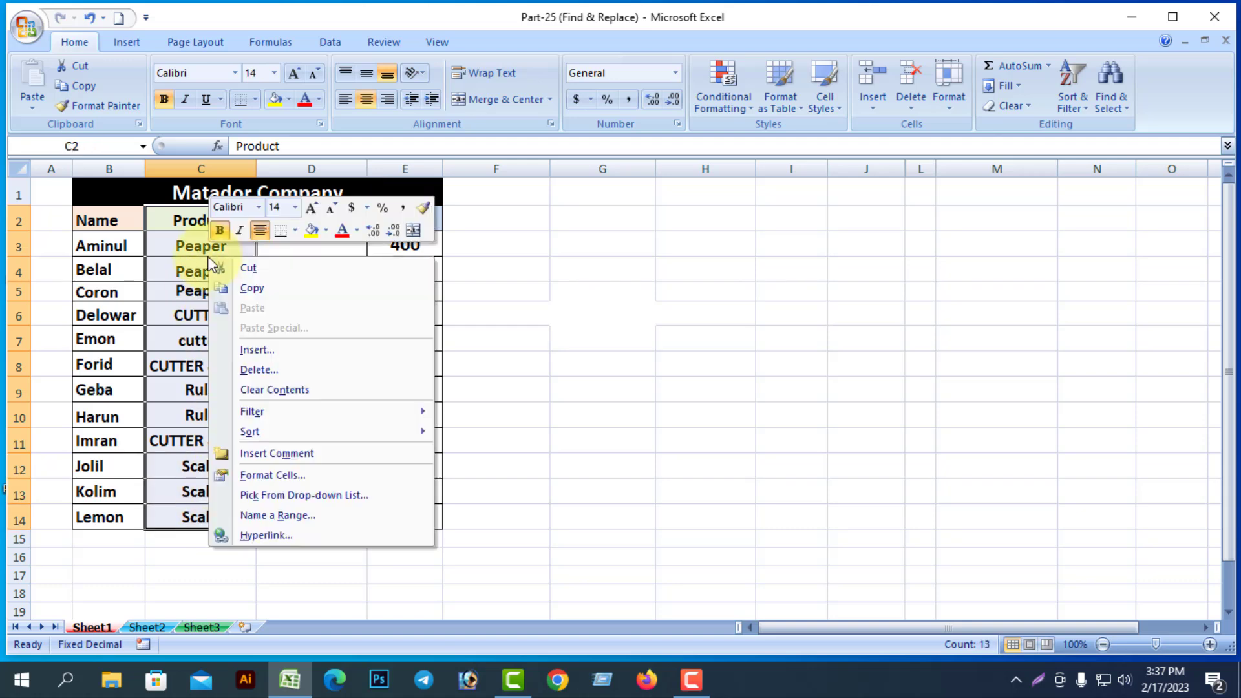
left_click(260, 285)
right_click(319, 216)
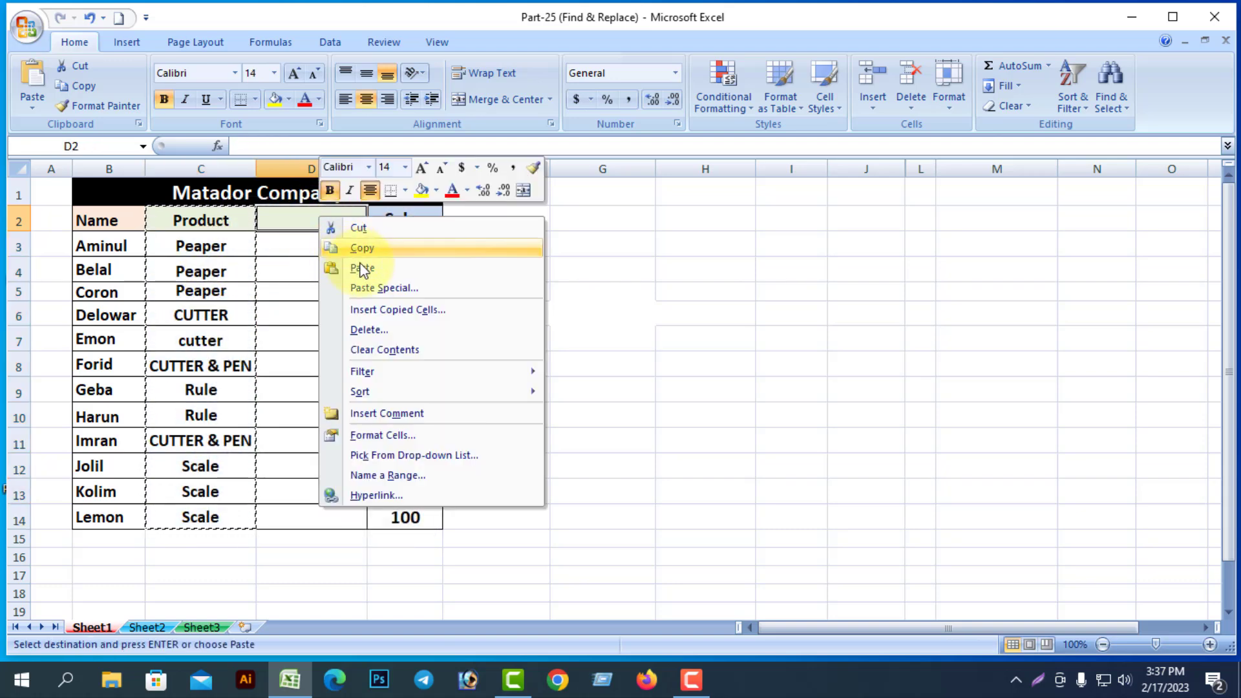
left_click(362, 268)
left_click(642, 431)
left_click(704, 362)
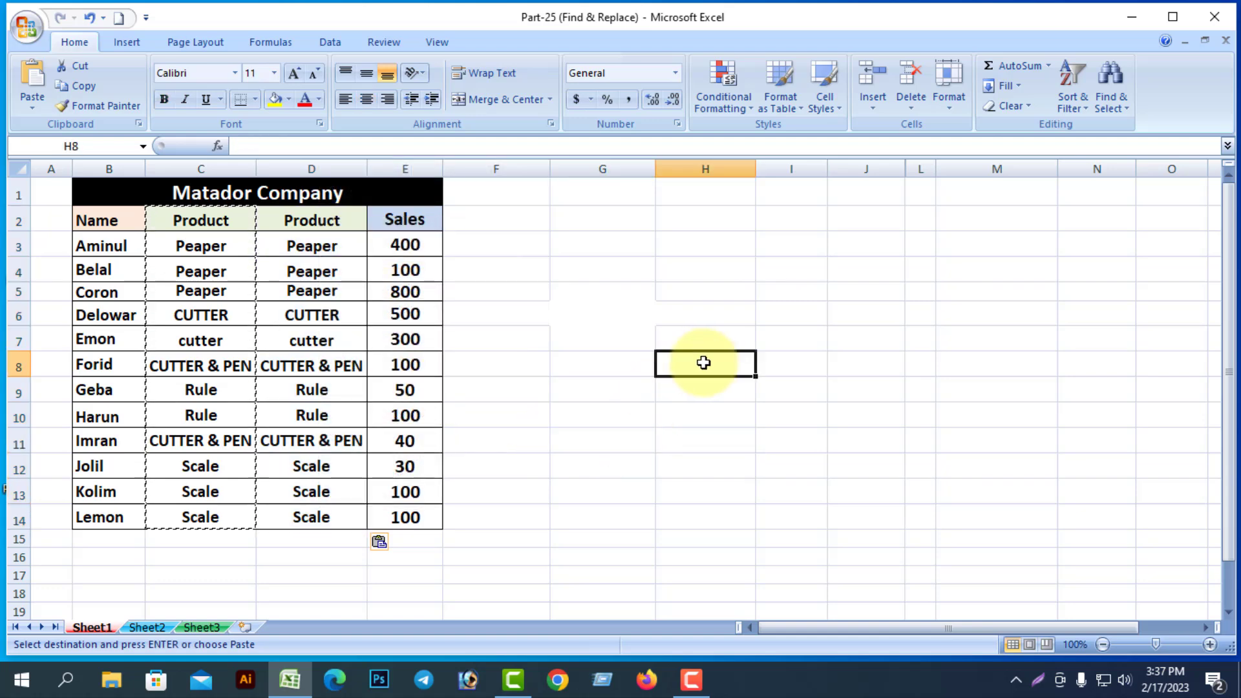
key("Escape")
left_click(761, 447)
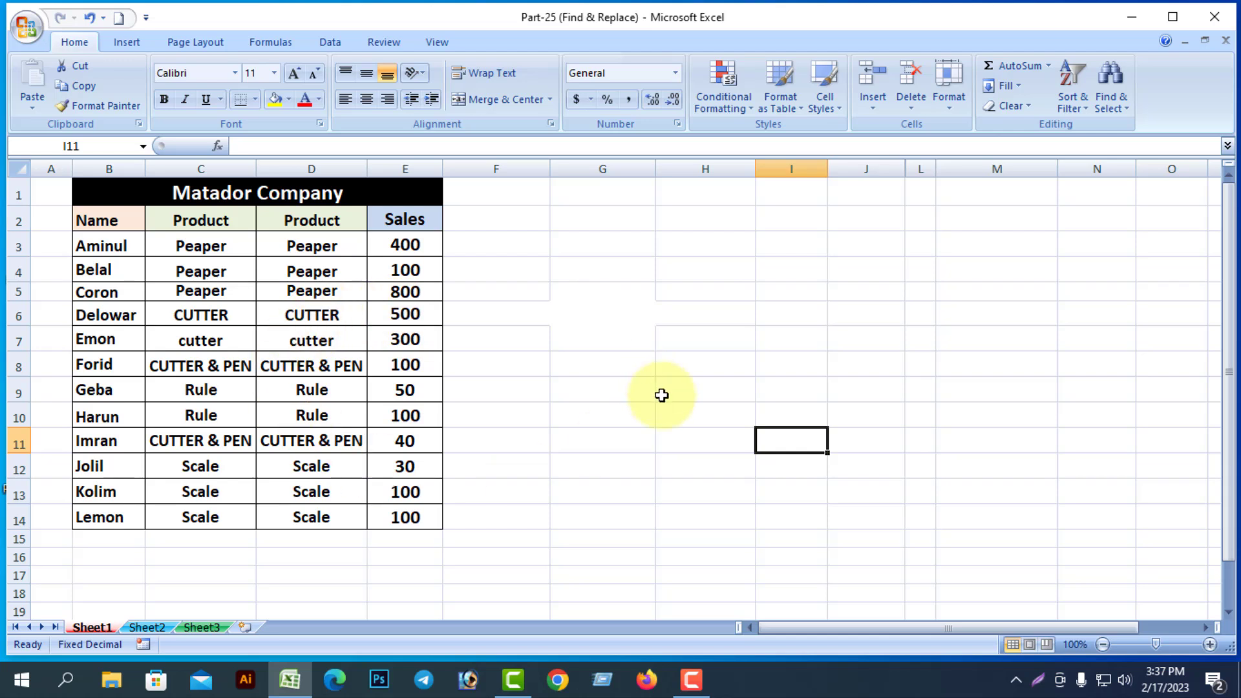
- Reopen the Find dialog and step through the Cutter matches across the workbook with the search direction By Rows
key("ctrl+f")
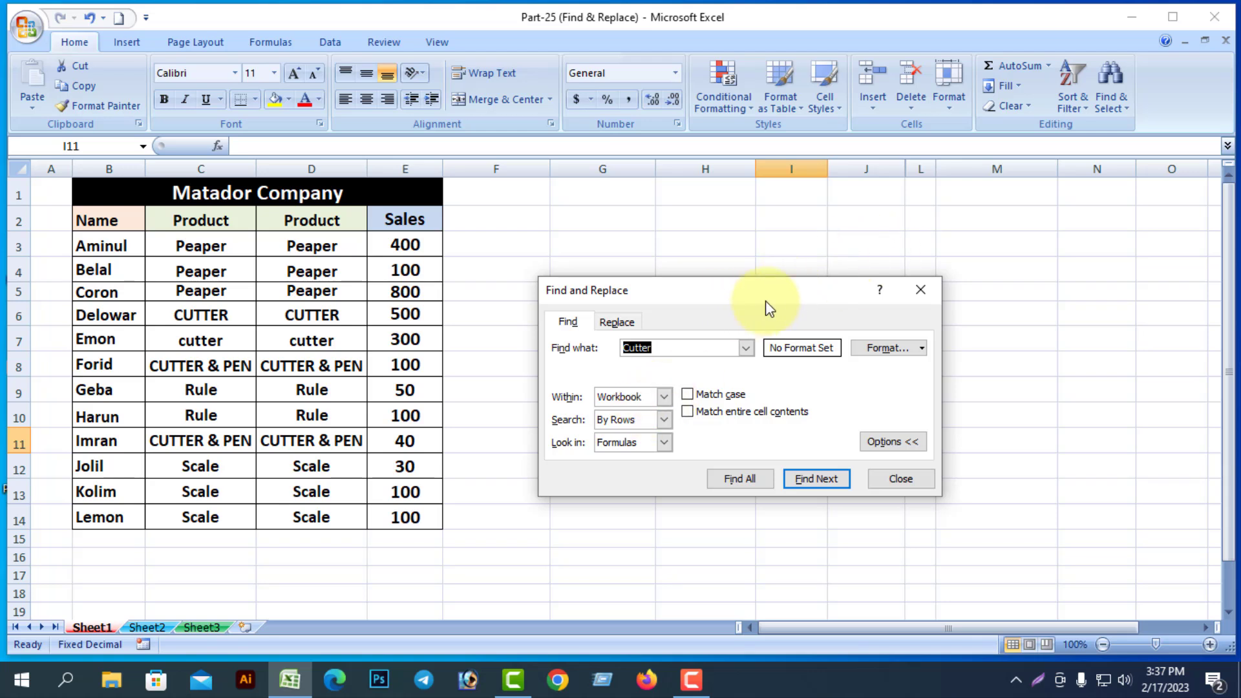
left_click_drag(767, 293, 782, 265)
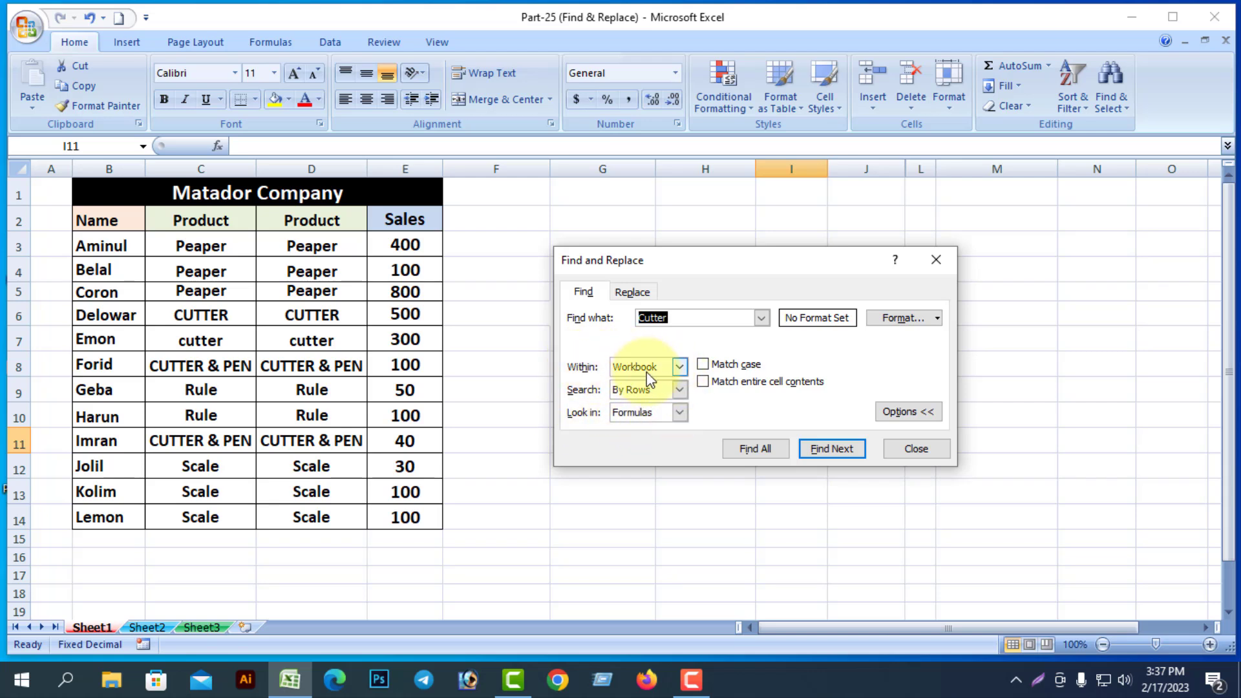
left_click(836, 450)
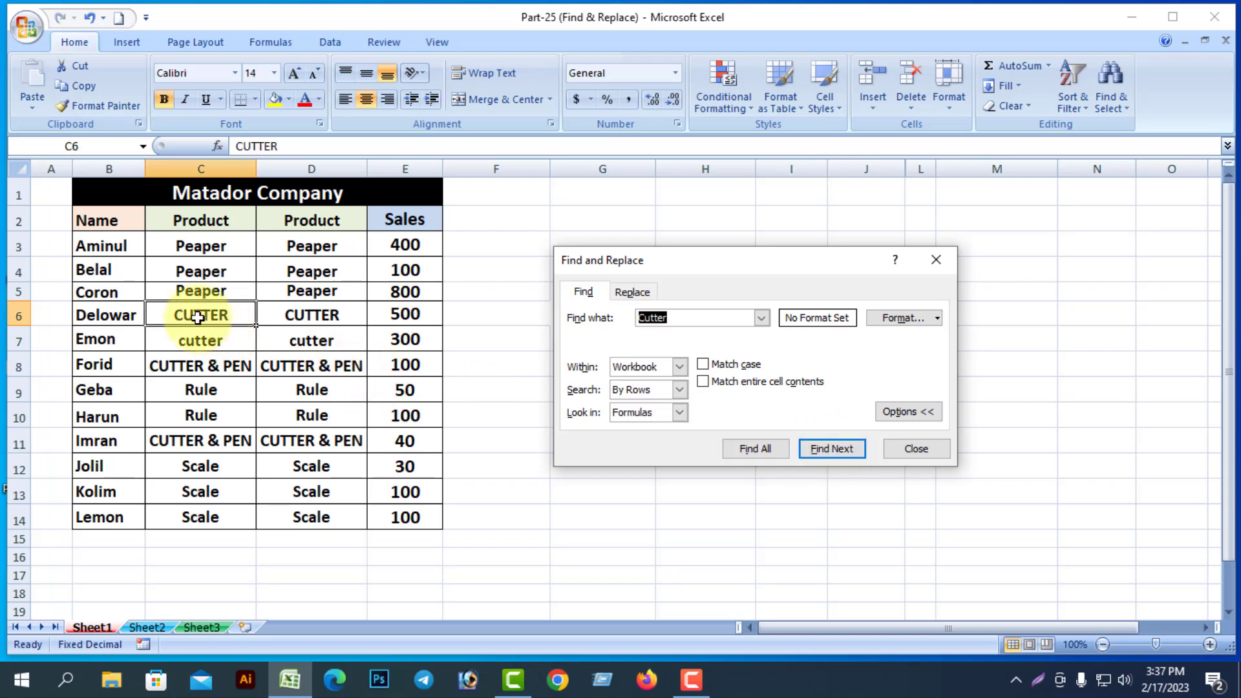
left_click(825, 451)
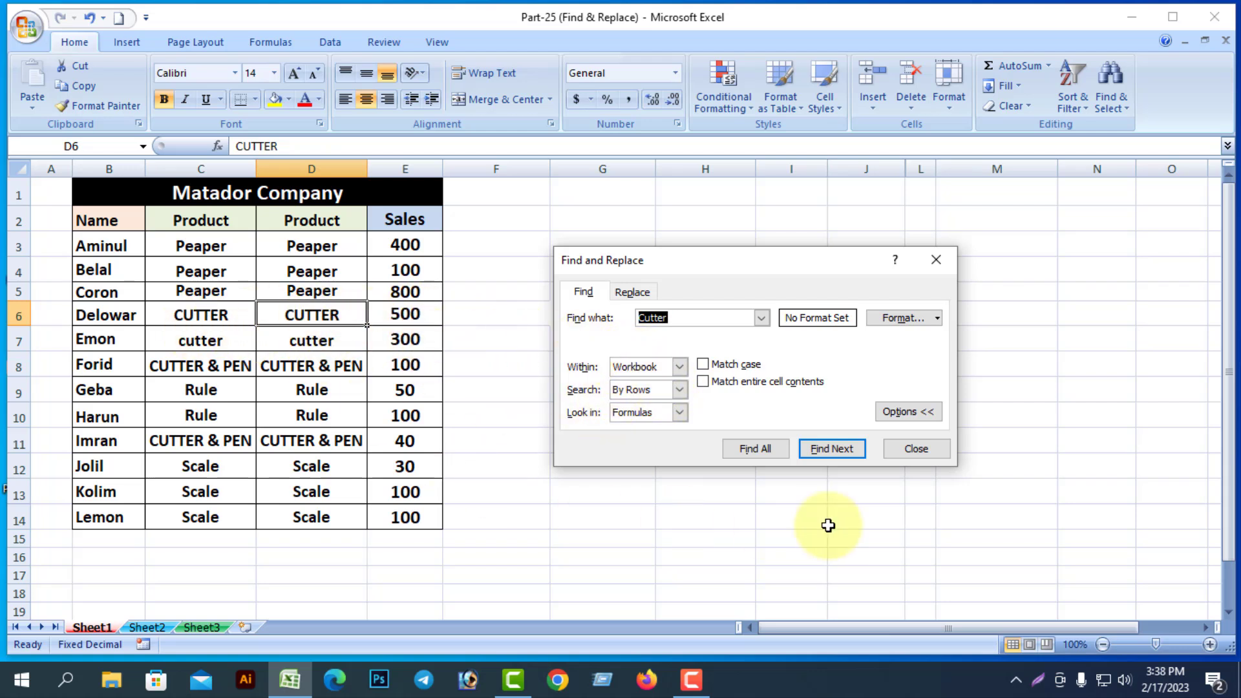
left_click(828, 448)
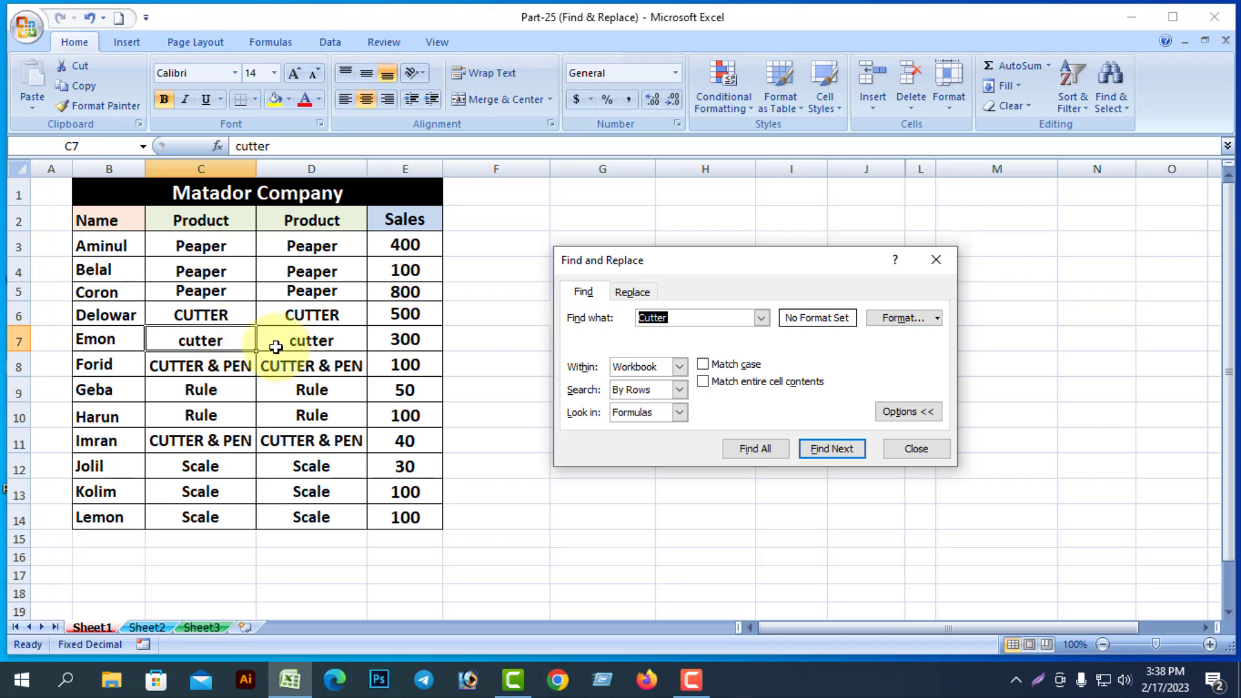
left_click(832, 450)
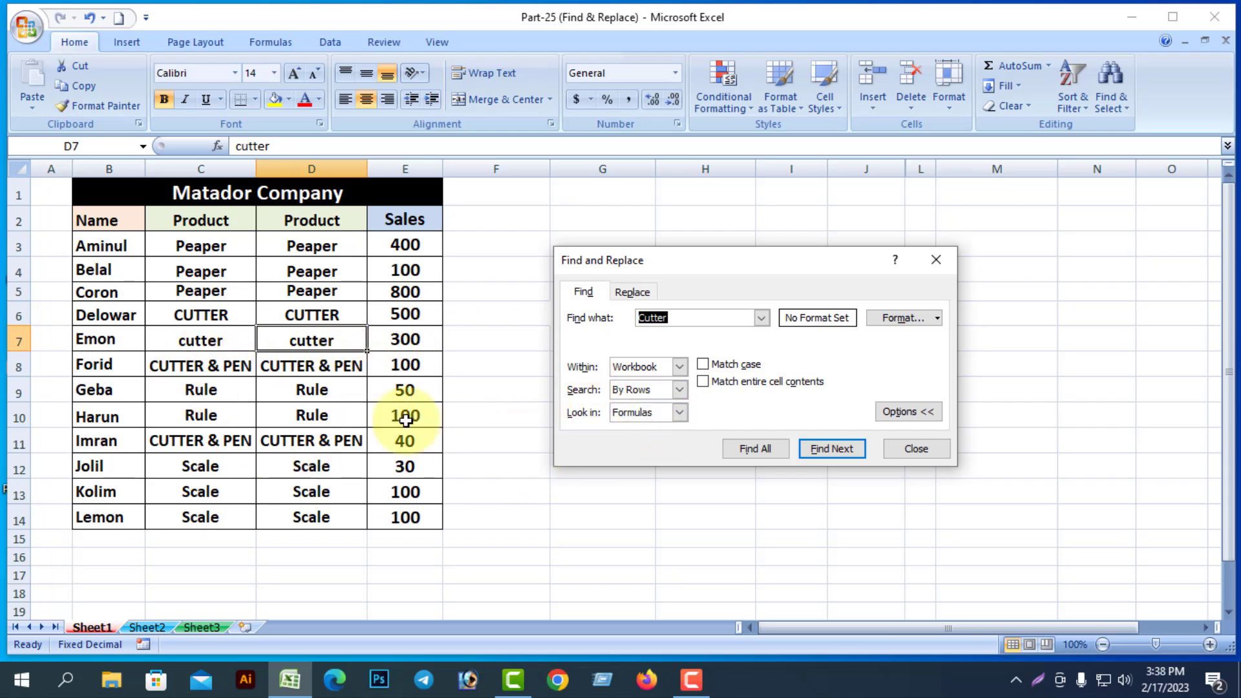
- Starting from cell C6, set the search direction to By Columns and step through the Cutter matches
left_click(202, 316)
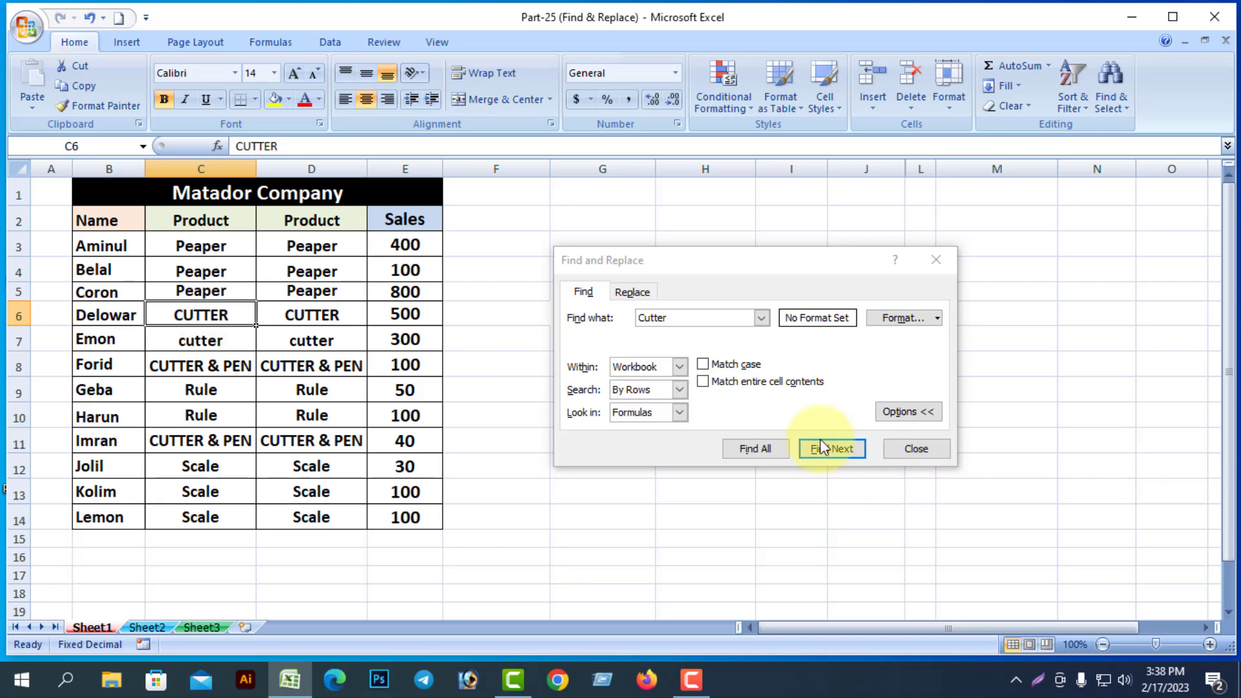
left_click(679, 390)
left_click(634, 413)
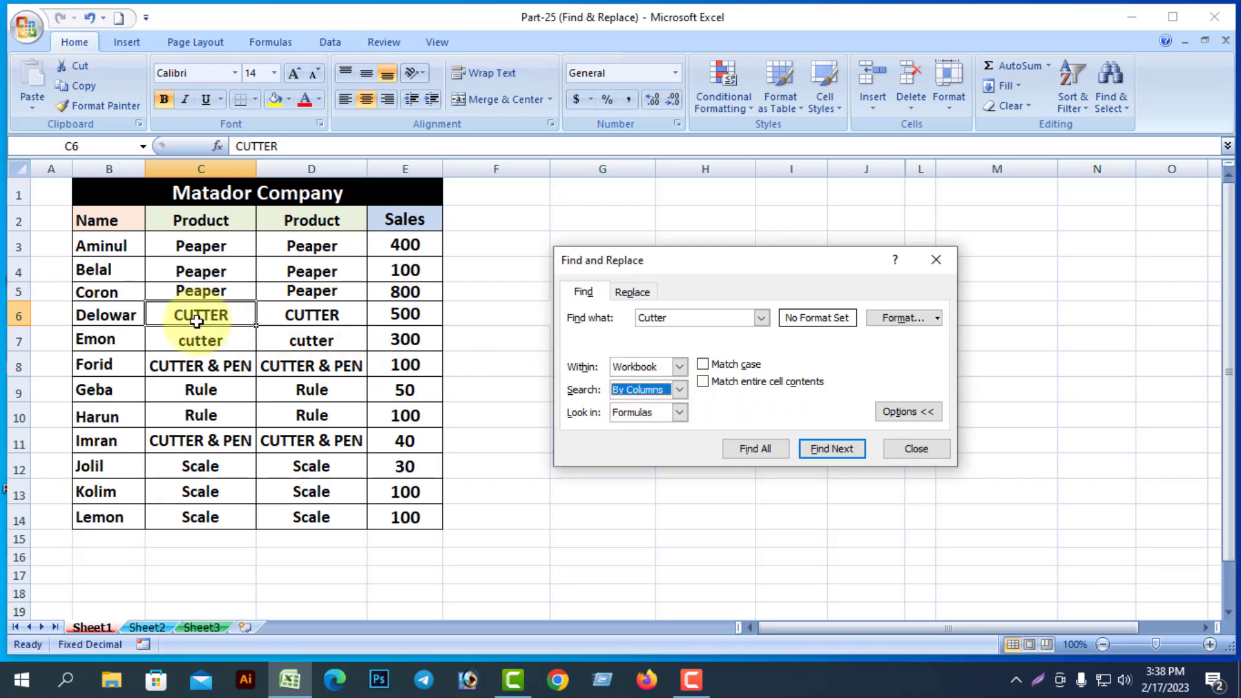
left_click(840, 448)
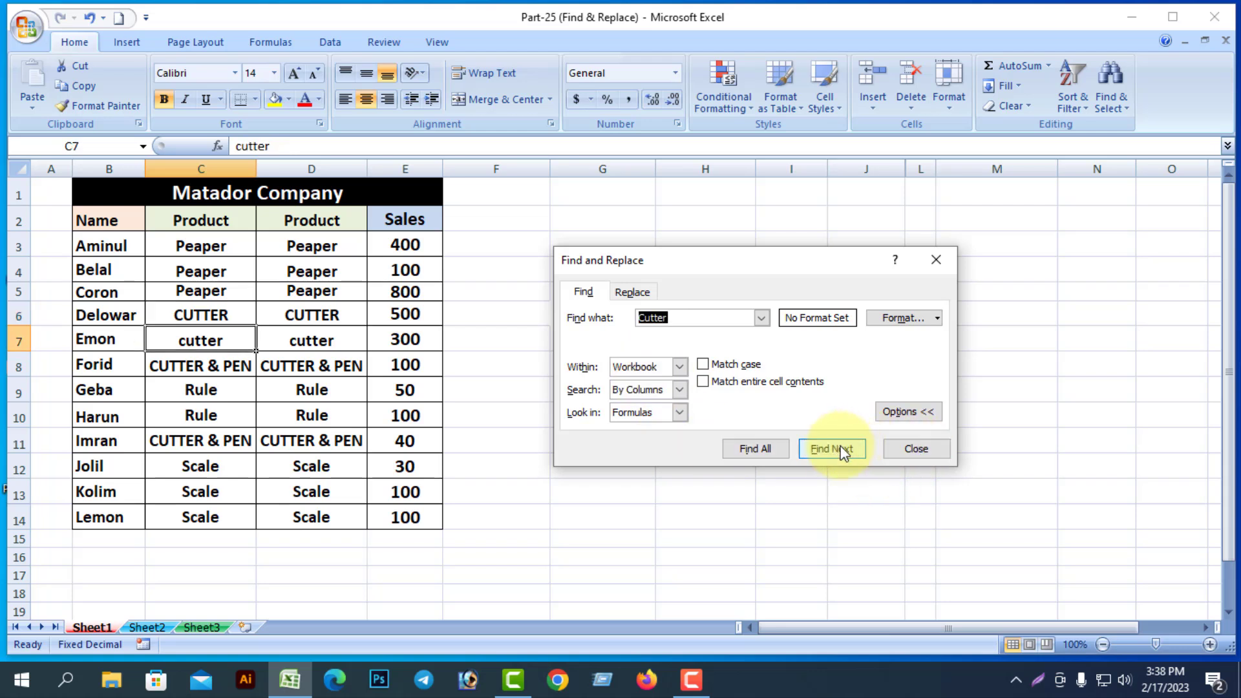
left_click(806, 448)
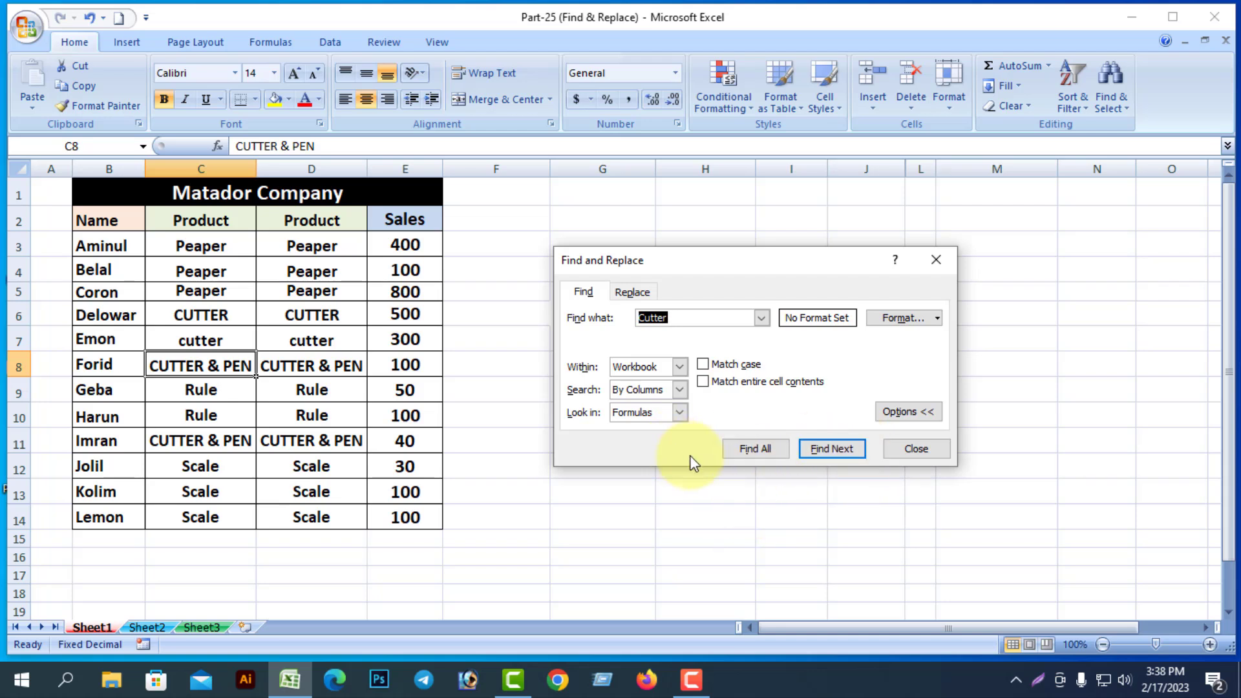
- View the available Look in options and close the Find and Replace dialog
double_click(679, 412)
left_click(678, 412)
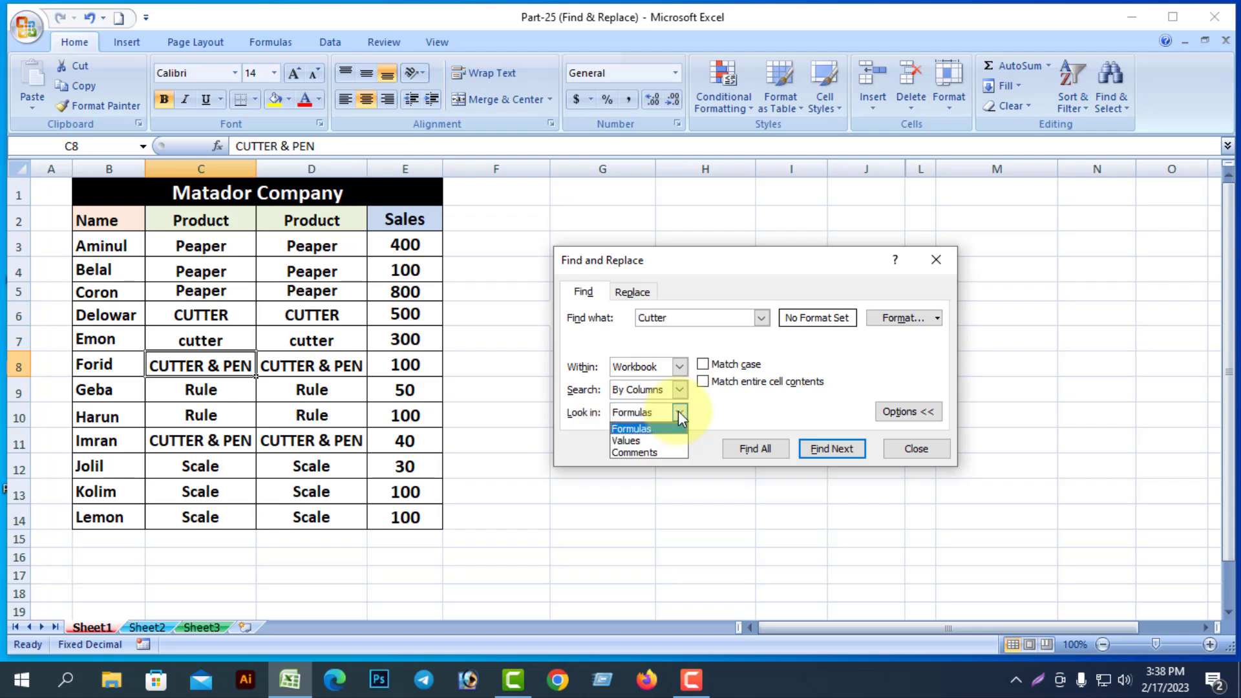
left_click(937, 261)
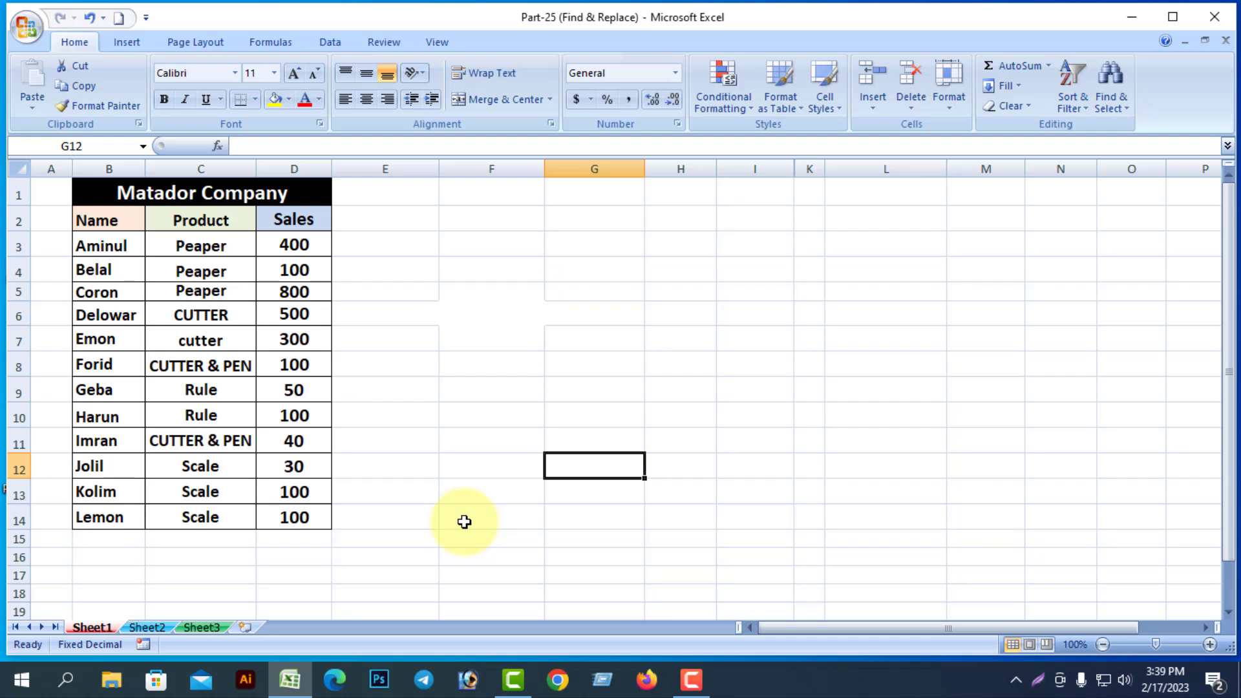
- Insert a comment on cell B14 consisting of the person's name followed by "is a Good Boy"
left_click(106, 520)
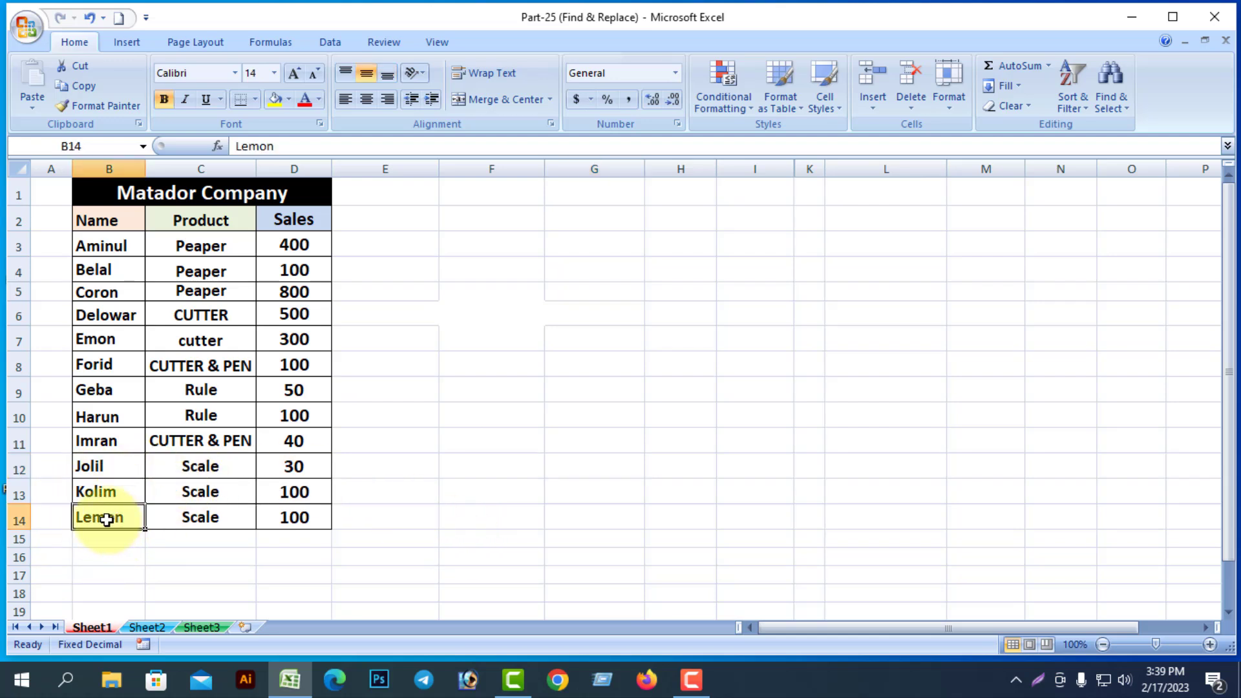
right_click(107, 515)
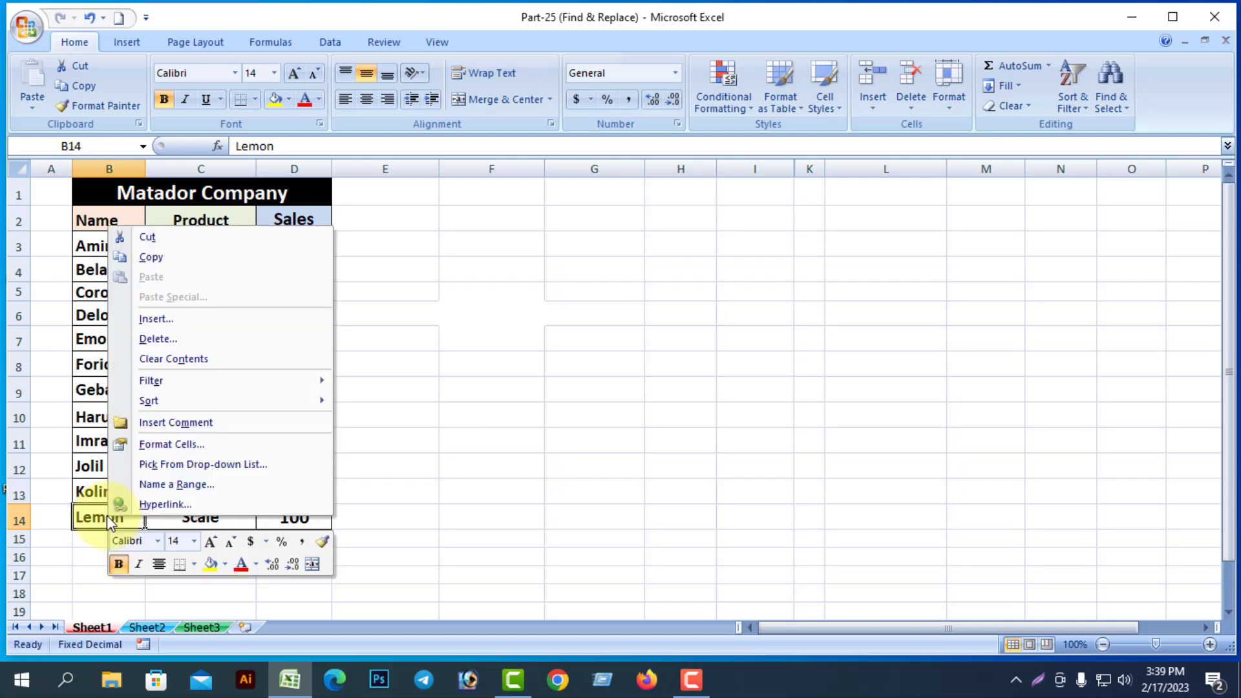
left_click(179, 424)
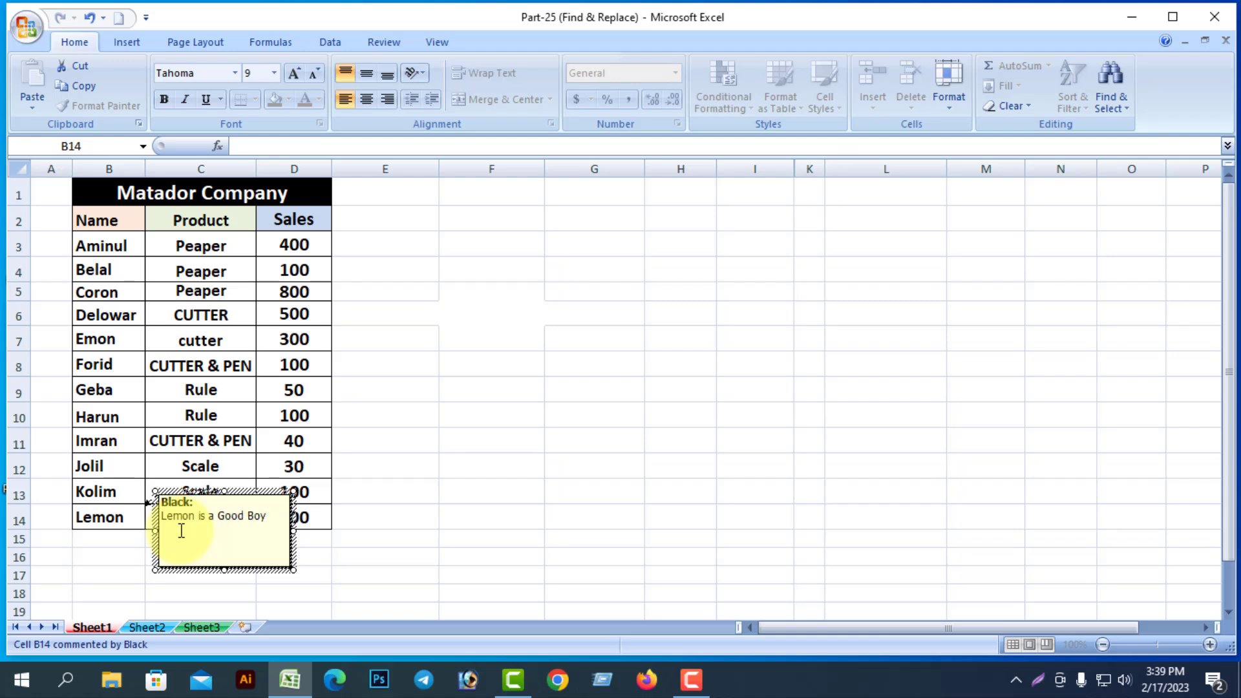
left_click(435, 540)
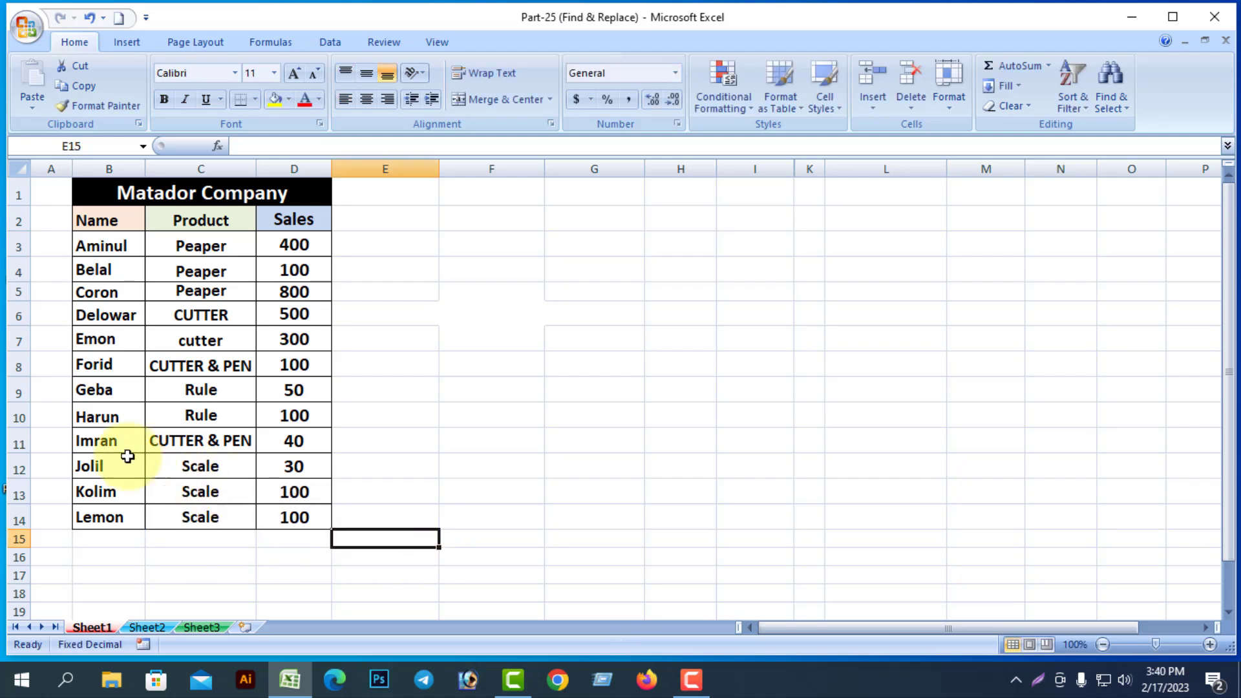
- Insert a comment on cell B11 with that person's name followed by "is a Good Boy", and save the workbook
left_click(110, 444)
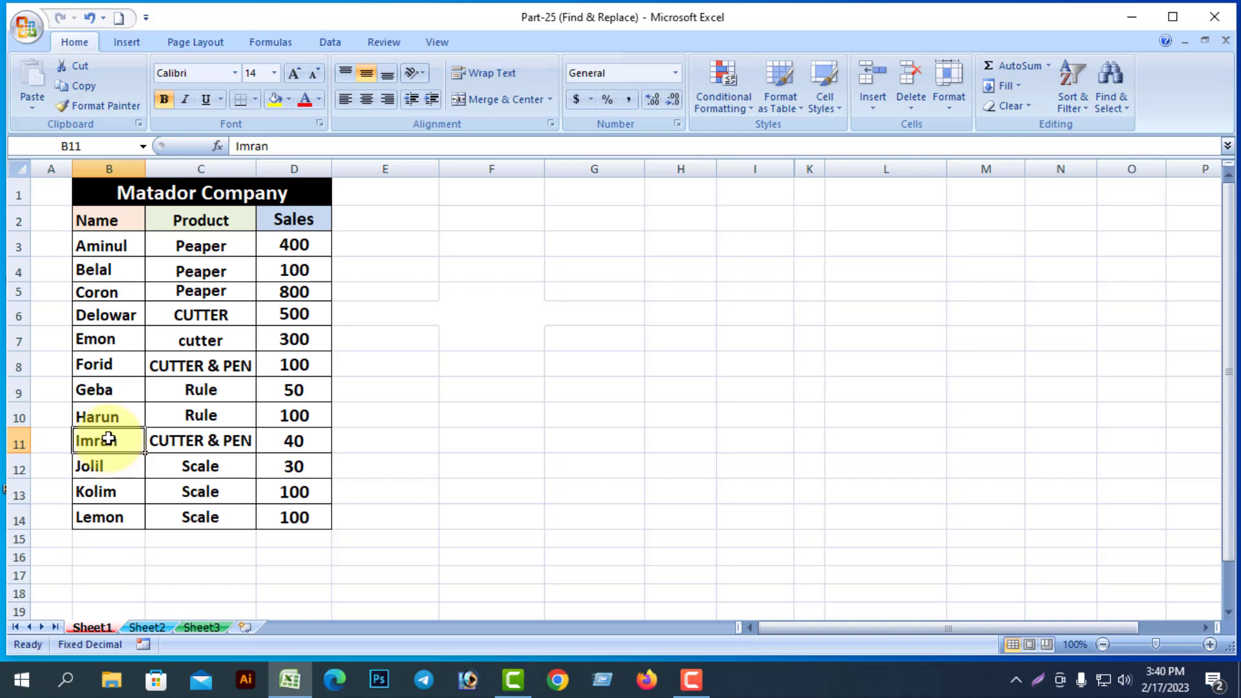
right_click(109, 439)
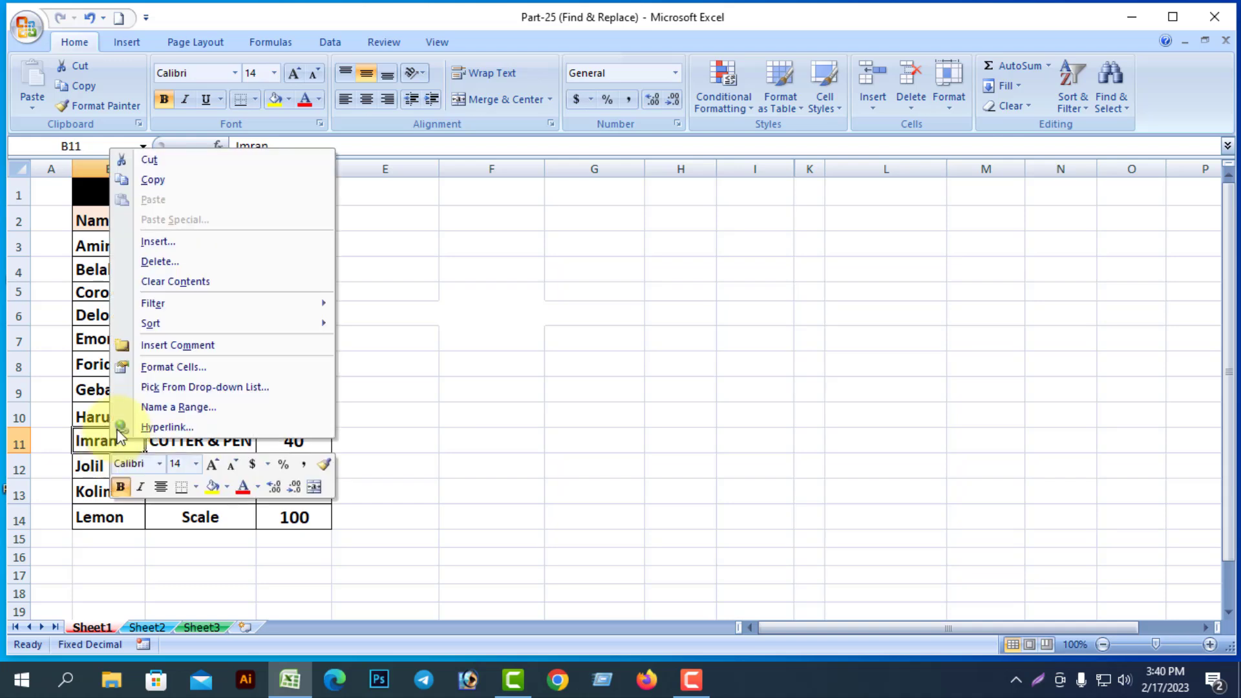
key("Escape")
left_click(179, 348)
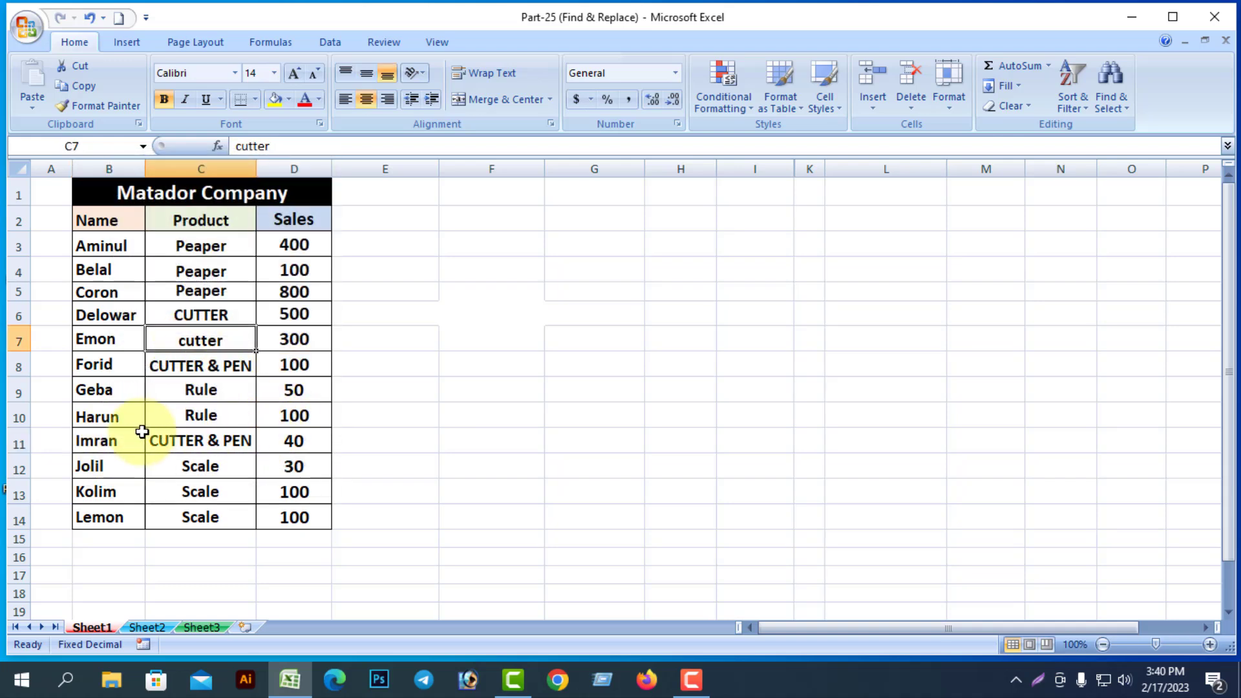
left_click(104, 441)
right_click(104, 442)
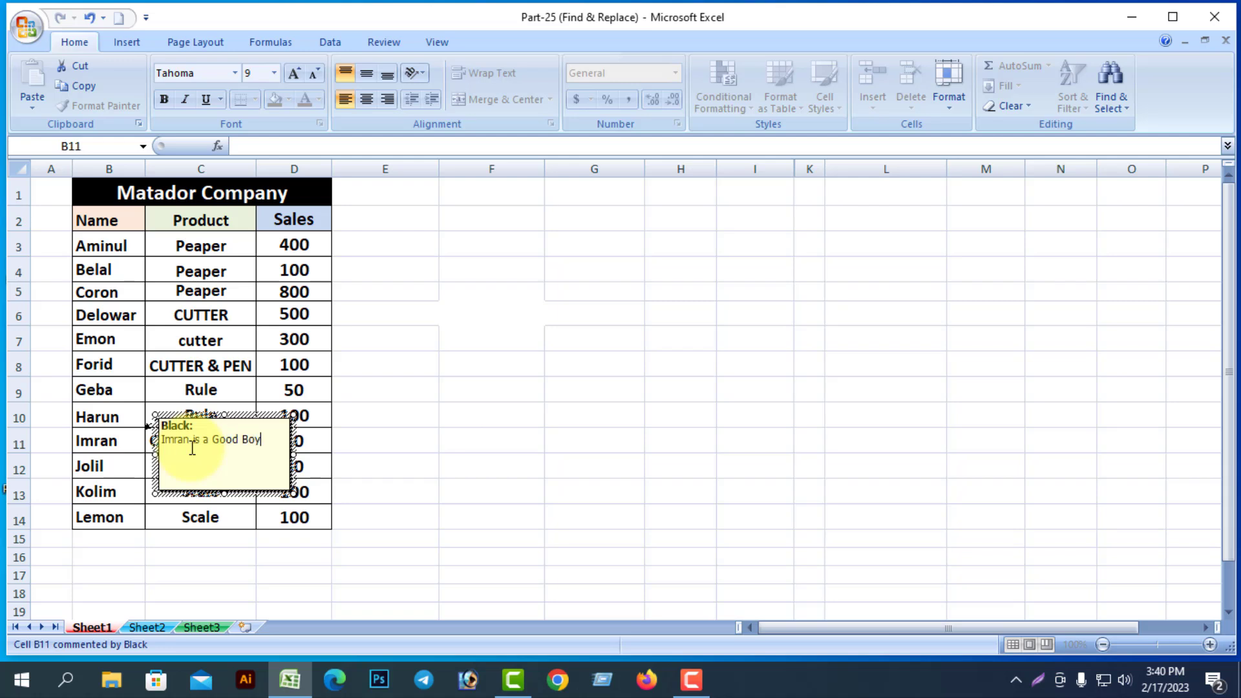
left_click(469, 550)
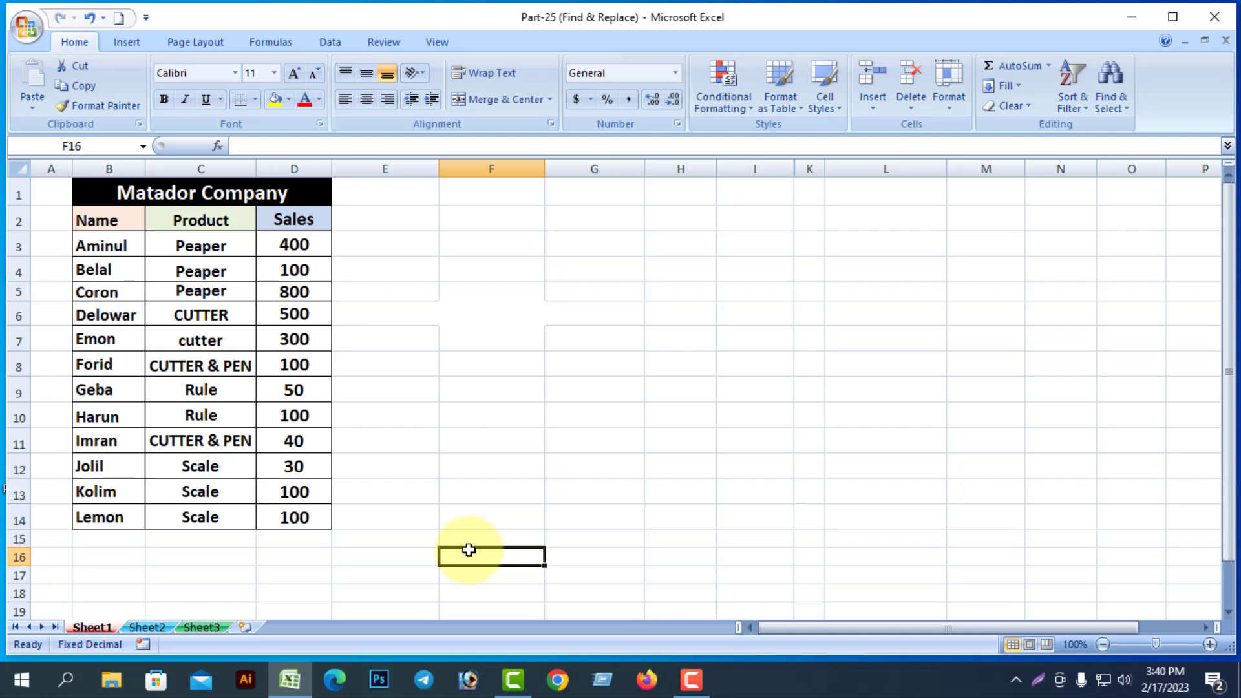
key("ctrl+s")
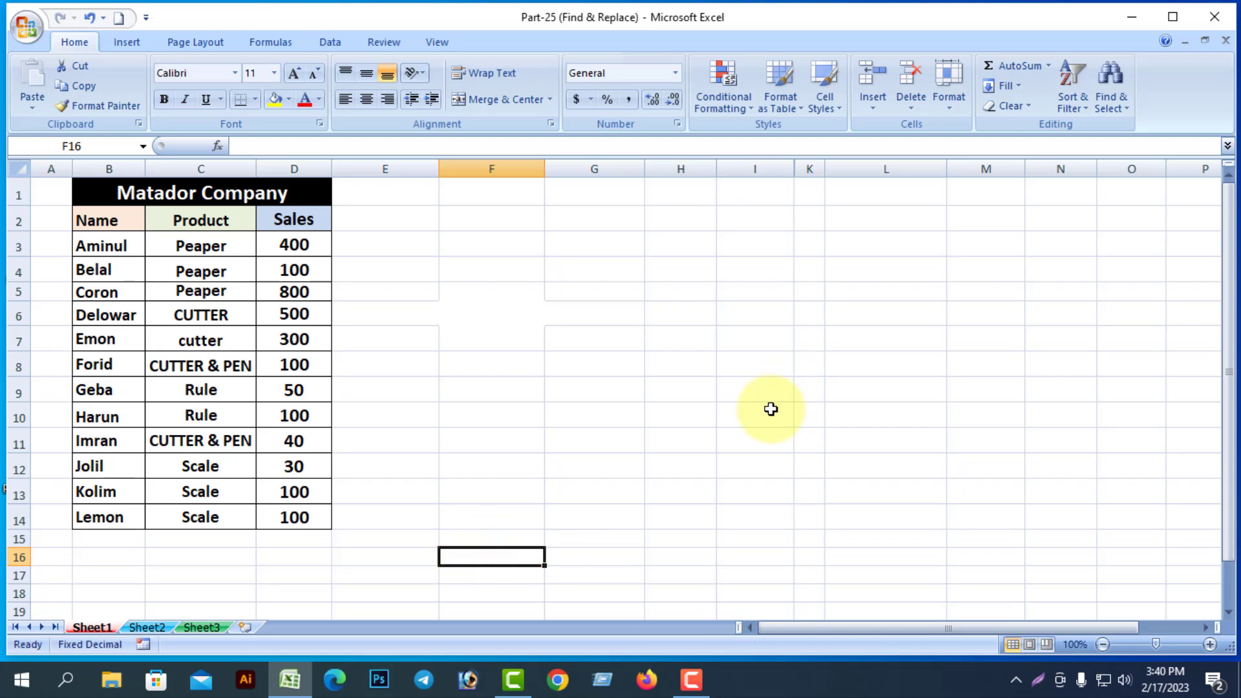
- Find all occurrences of "Good Boy" in the workbook with Look in set to Comments, and enlarge the results list
left_click(1123, 110)
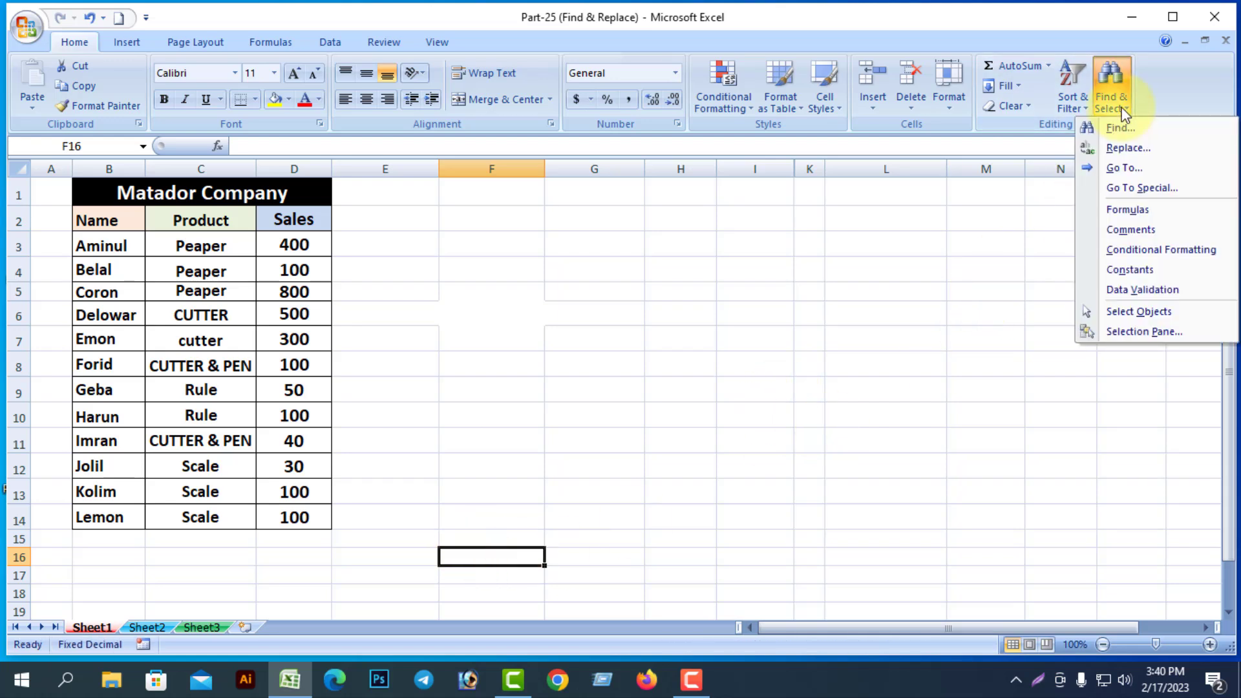
left_click(1118, 129)
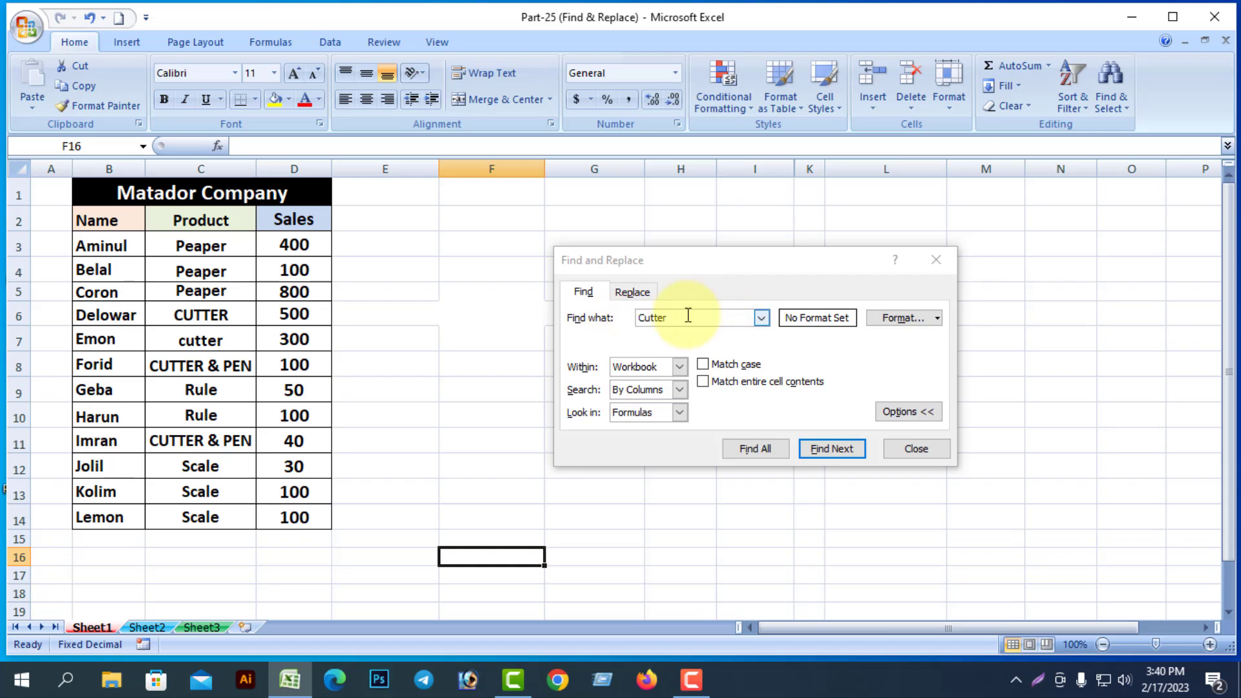
left_click(626, 322)
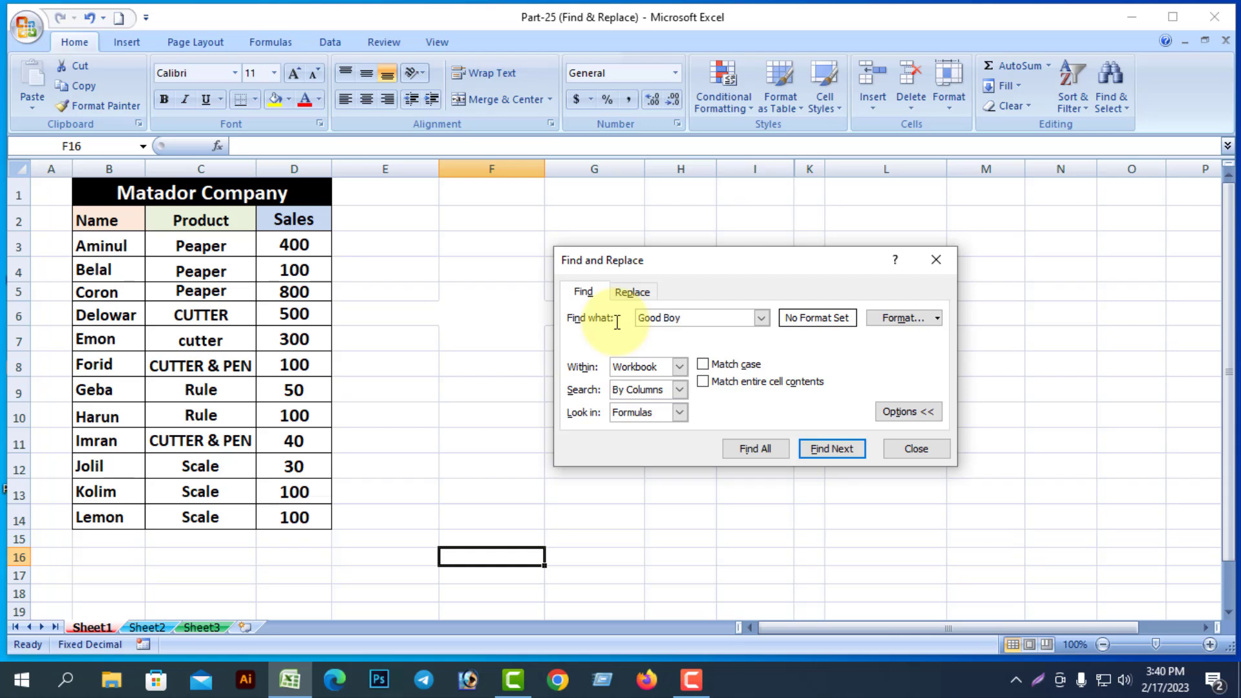
left_click(681, 414)
left_click(645, 453)
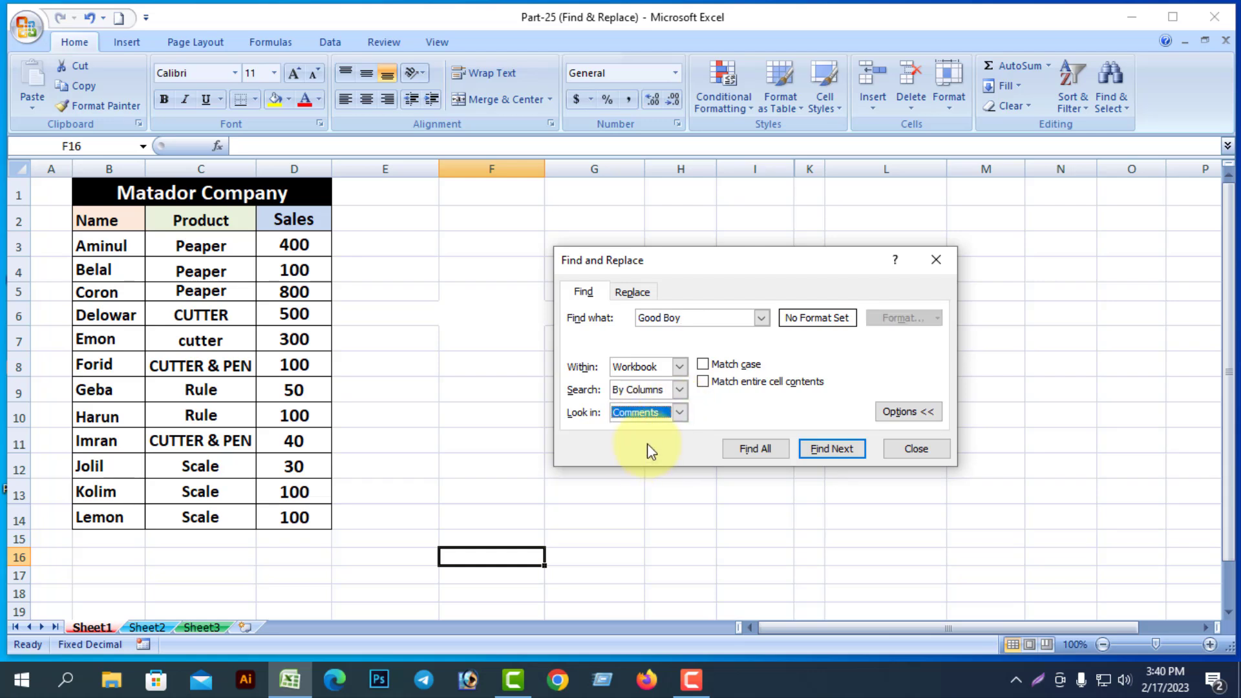
left_click(751, 448)
left_click_drag(791, 258, 725, 194)
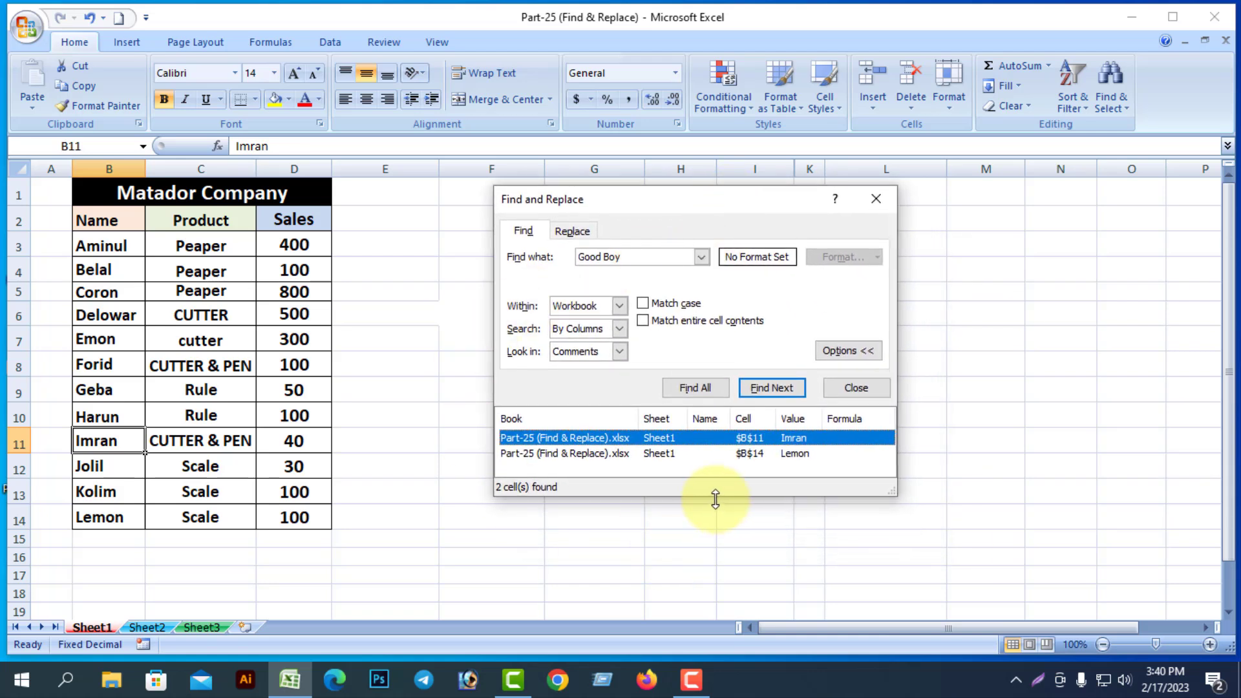
left_click_drag(715, 498, 712, 574)
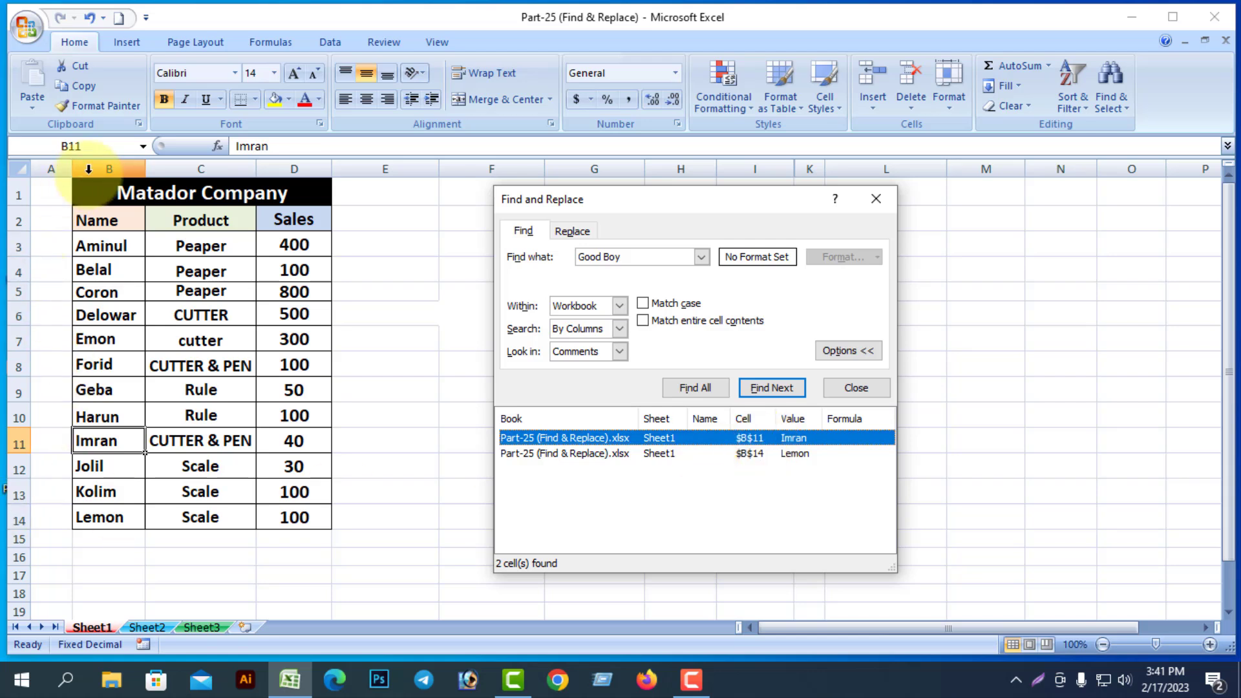
- Open the comment on cell B11 to check its text against the search results
right_click(111, 443)
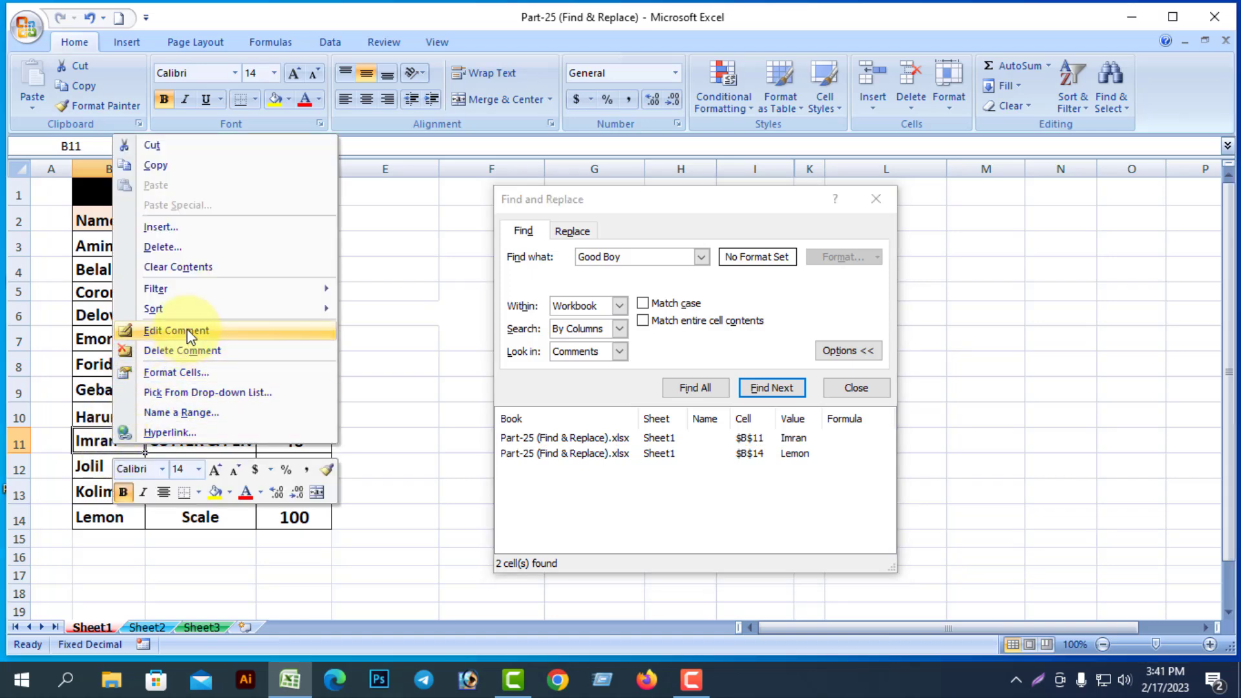
left_click(166, 338)
right_click(109, 445)
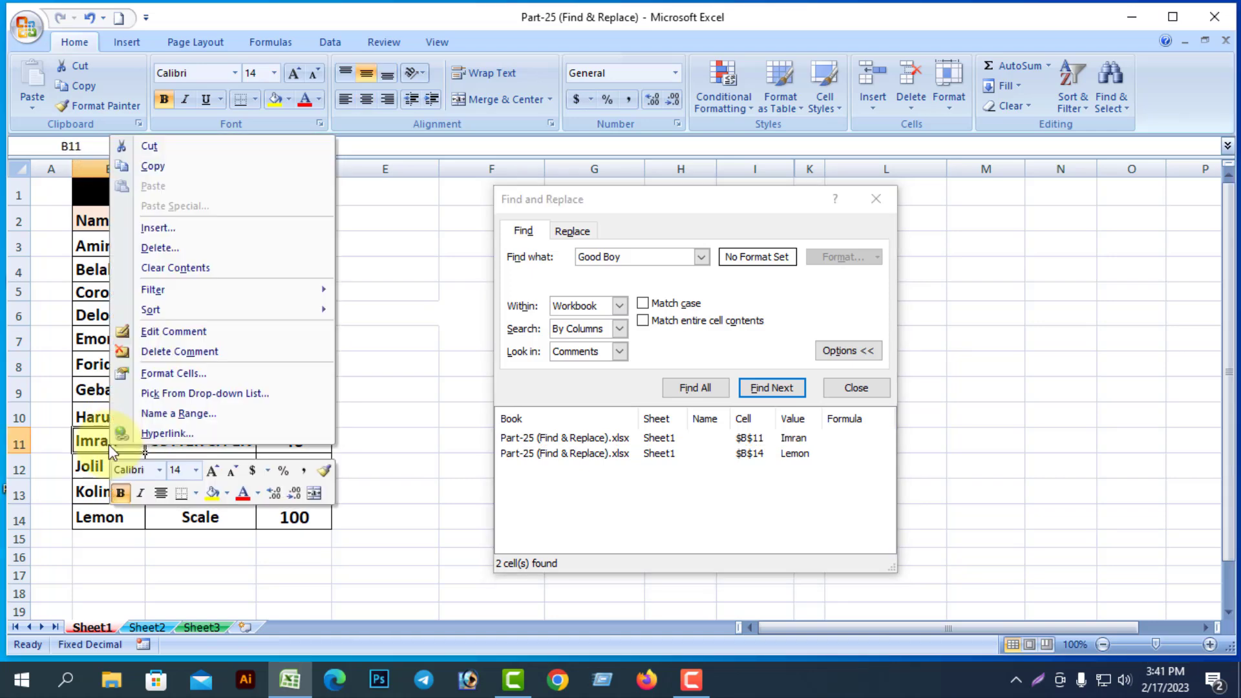
left_click(162, 331)
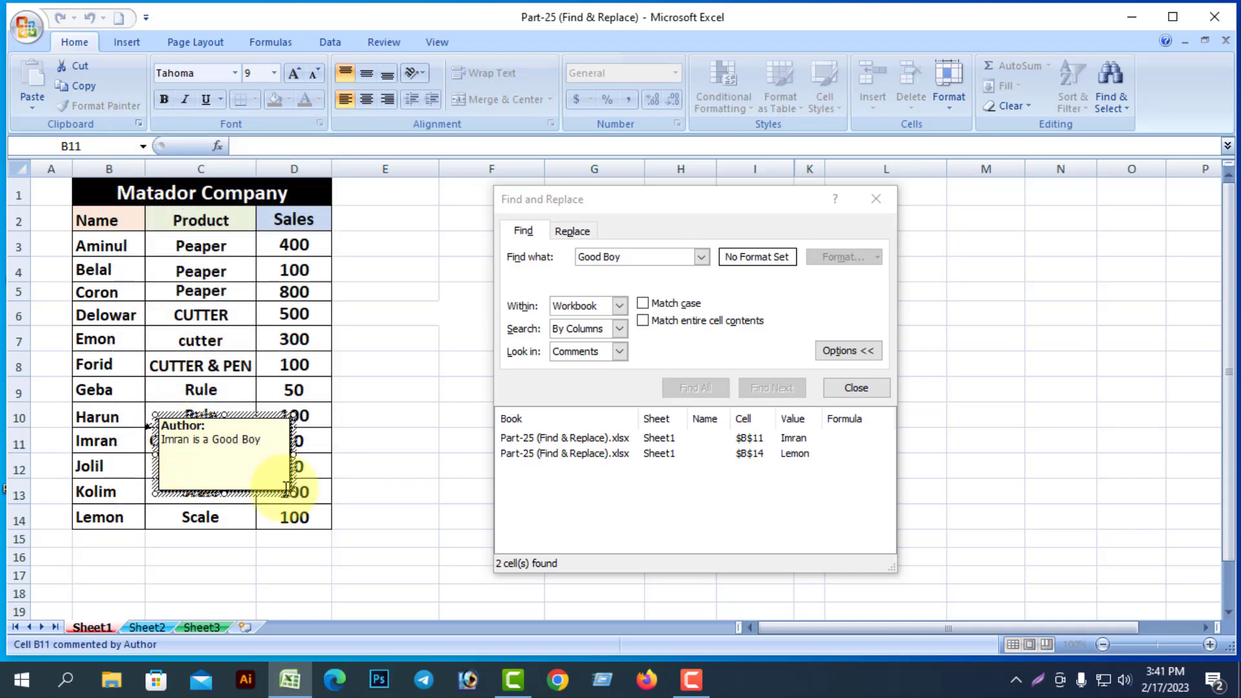
left_click(401, 566)
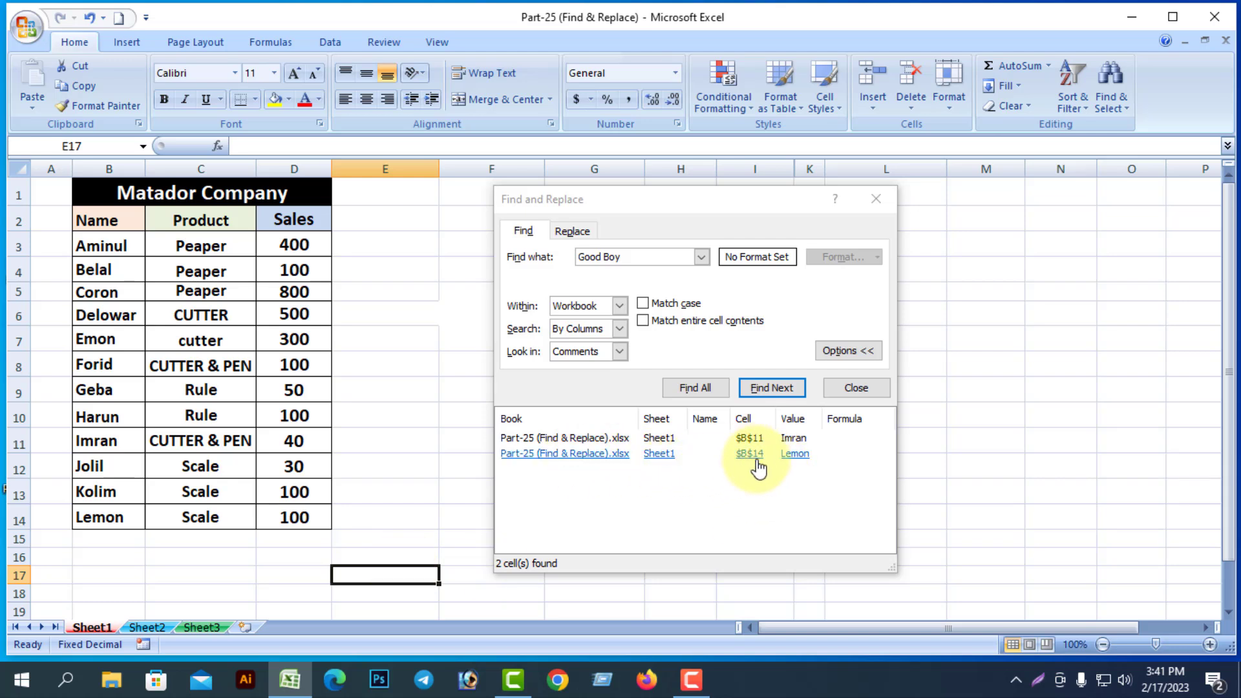
- Open the comment on cell B14 to check its text, and close the Find and Replace dialog
left_click(18, 520)
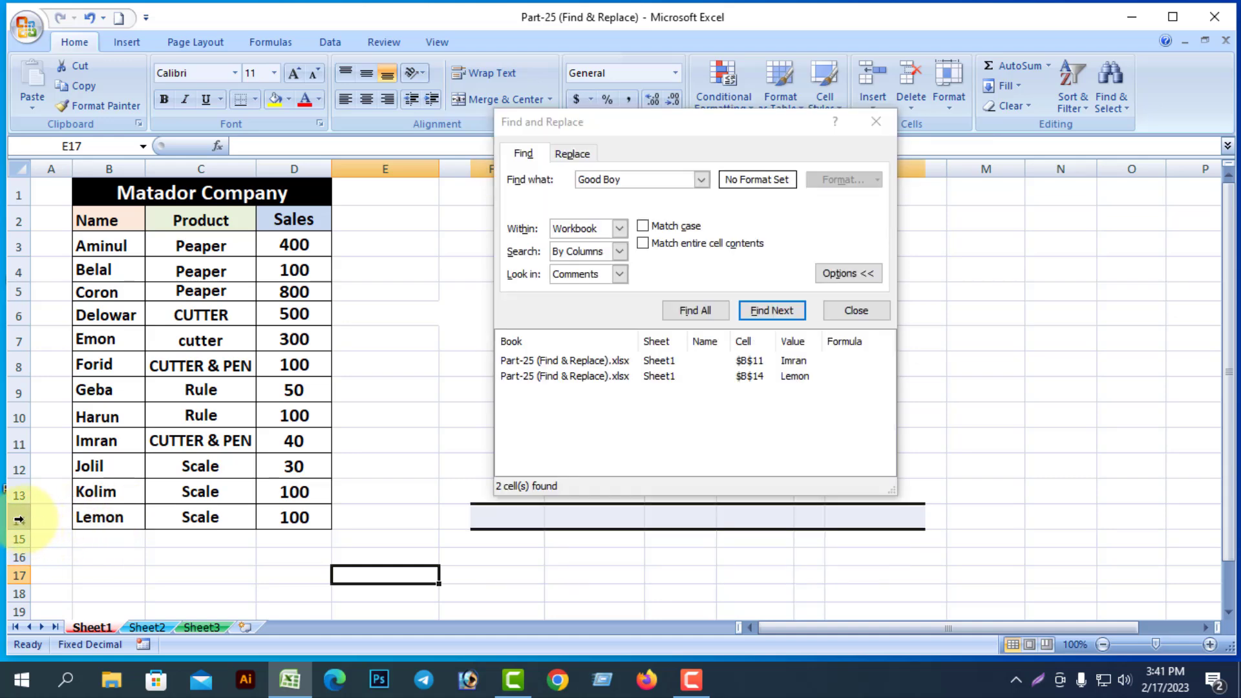
left_click(109, 520)
double_click(162, 589)
left_click(115, 523)
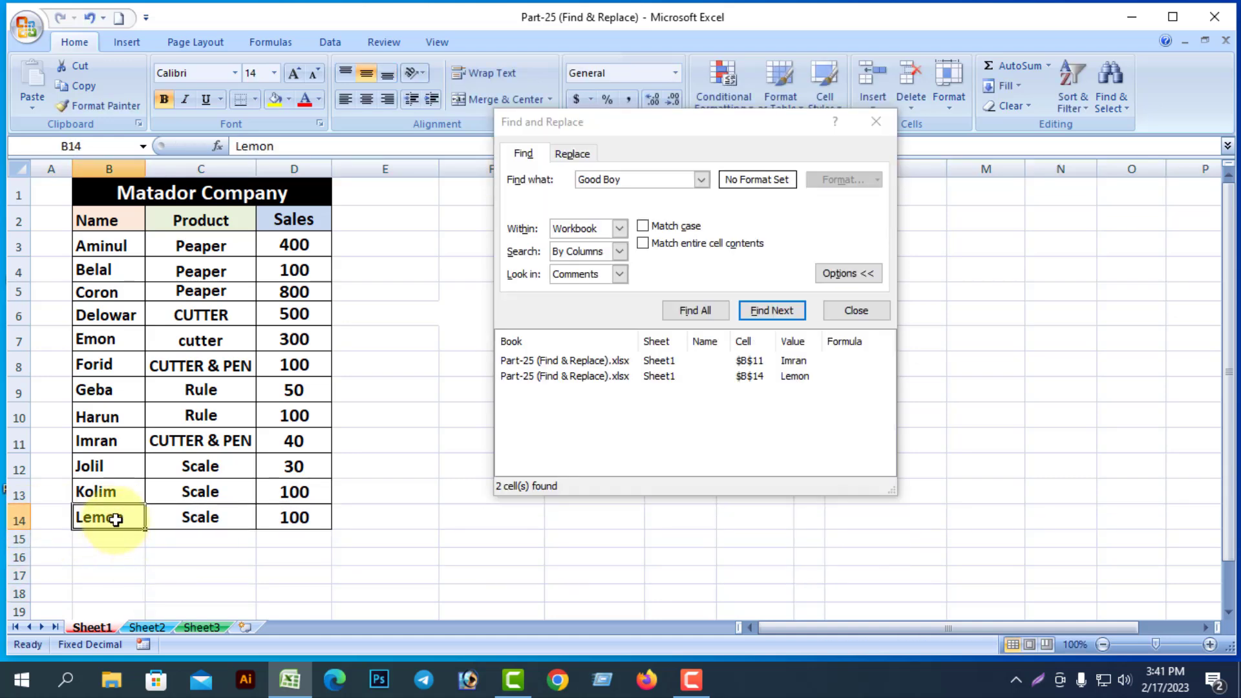
right_click(115, 520)
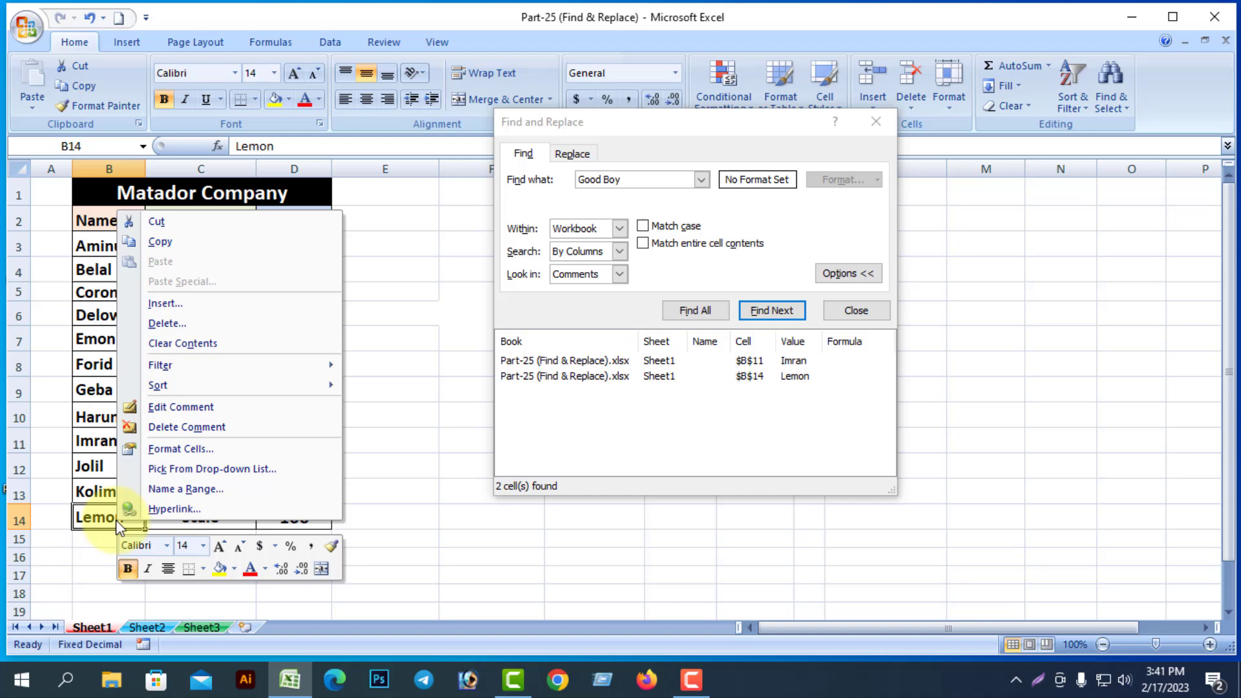
left_click(184, 406)
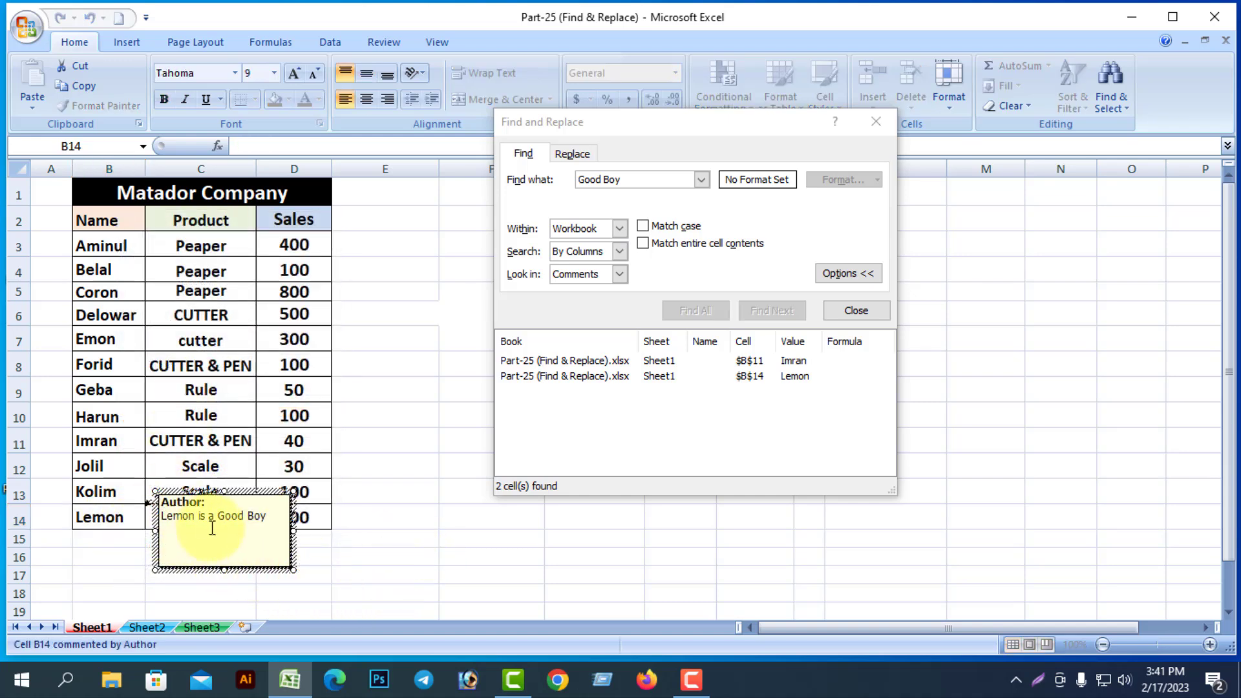
left_click(391, 559)
left_click(877, 122)
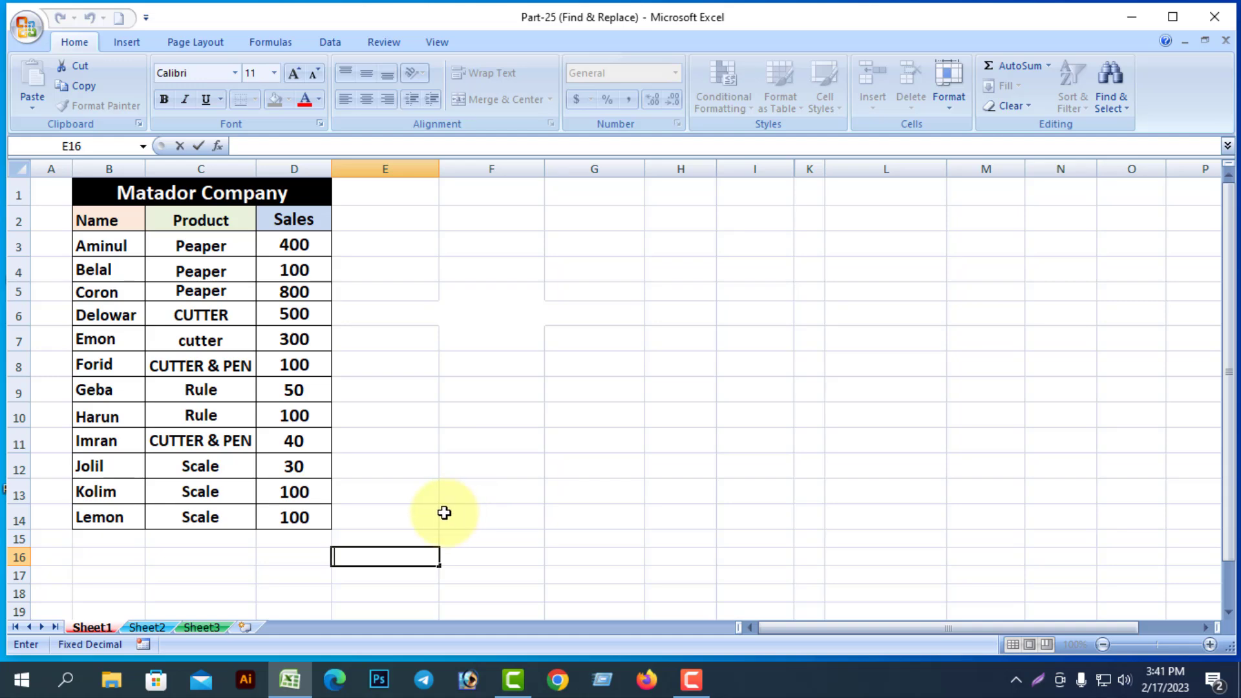
- Delete the comments from cells B14 and B11
left_click(99, 519)
right_click(98, 519)
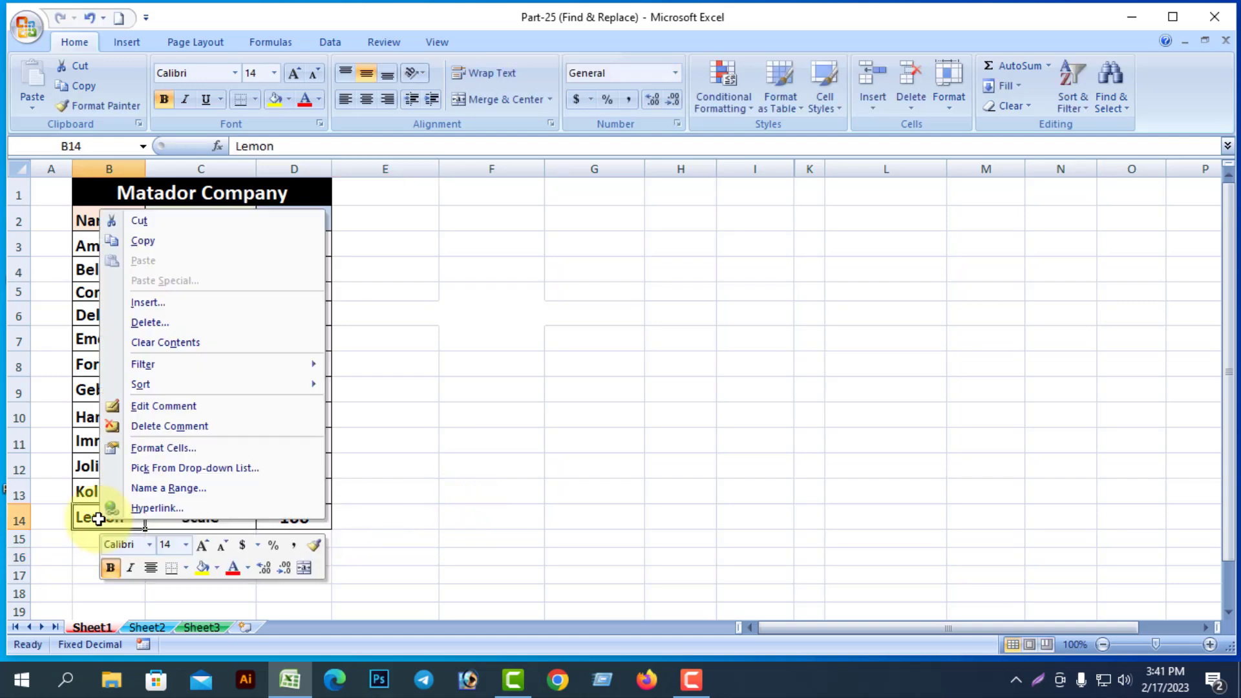
left_click(165, 426)
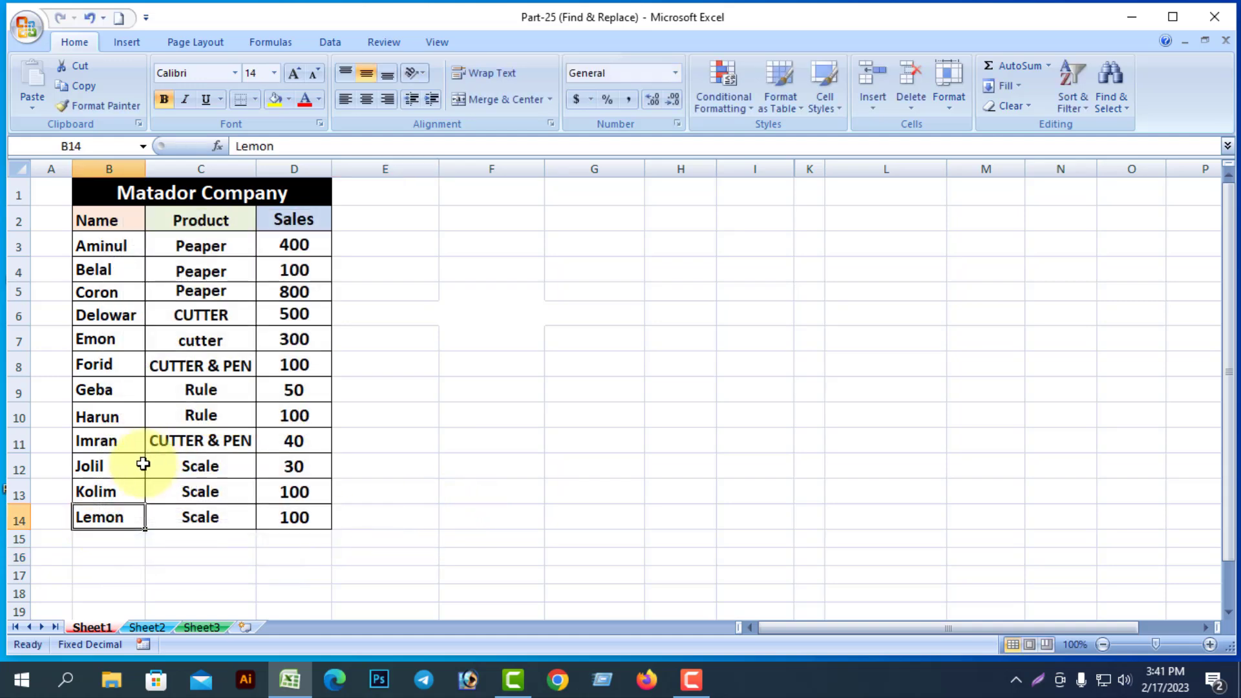
double_click(111, 443)
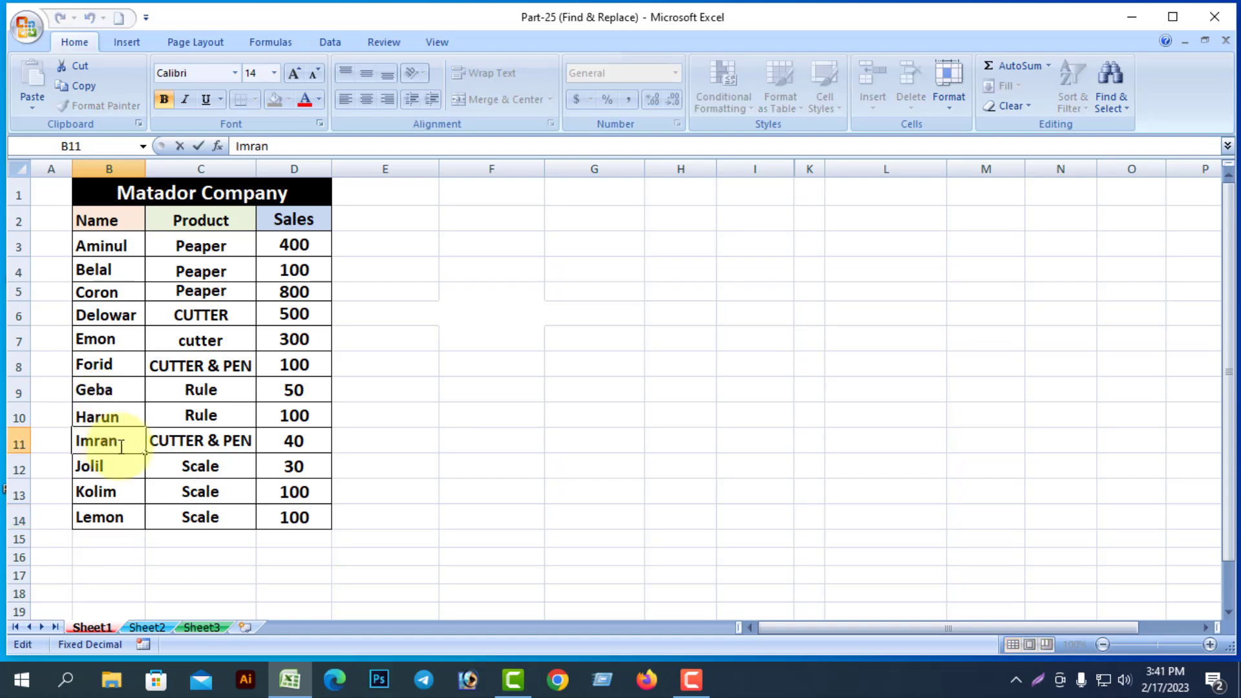
left_click(491, 515)
left_click(119, 444)
right_click(119, 444)
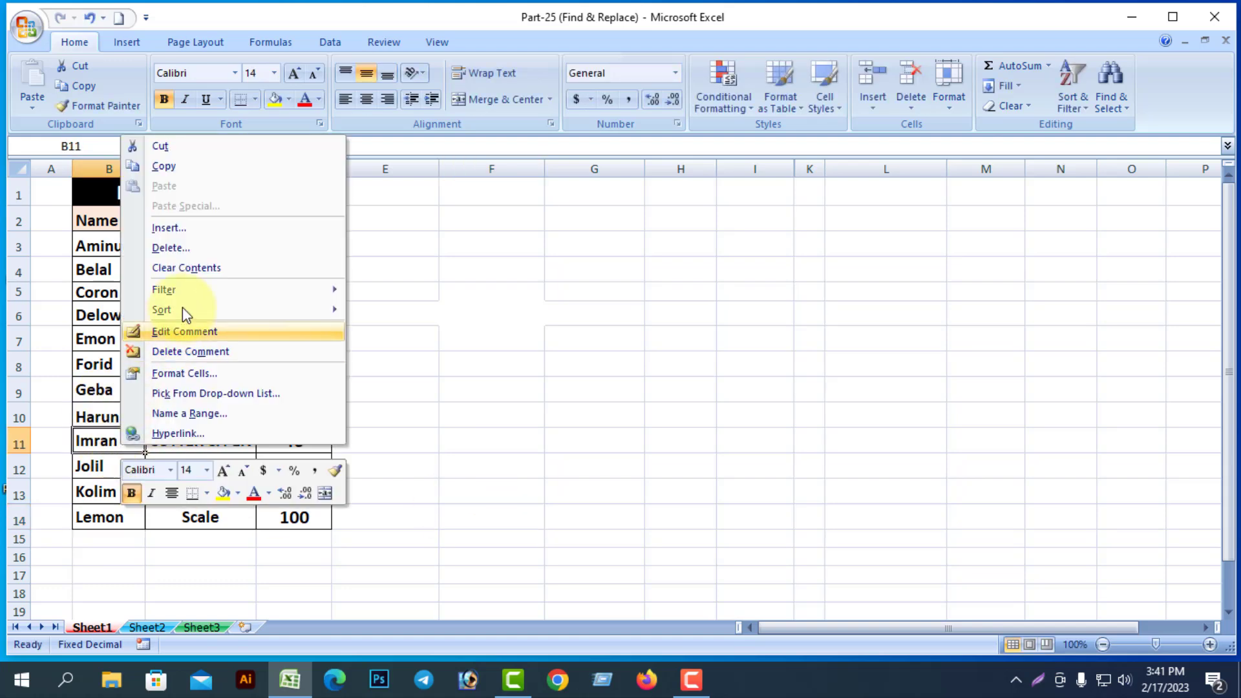
left_click(182, 351)
left_click(474, 496)
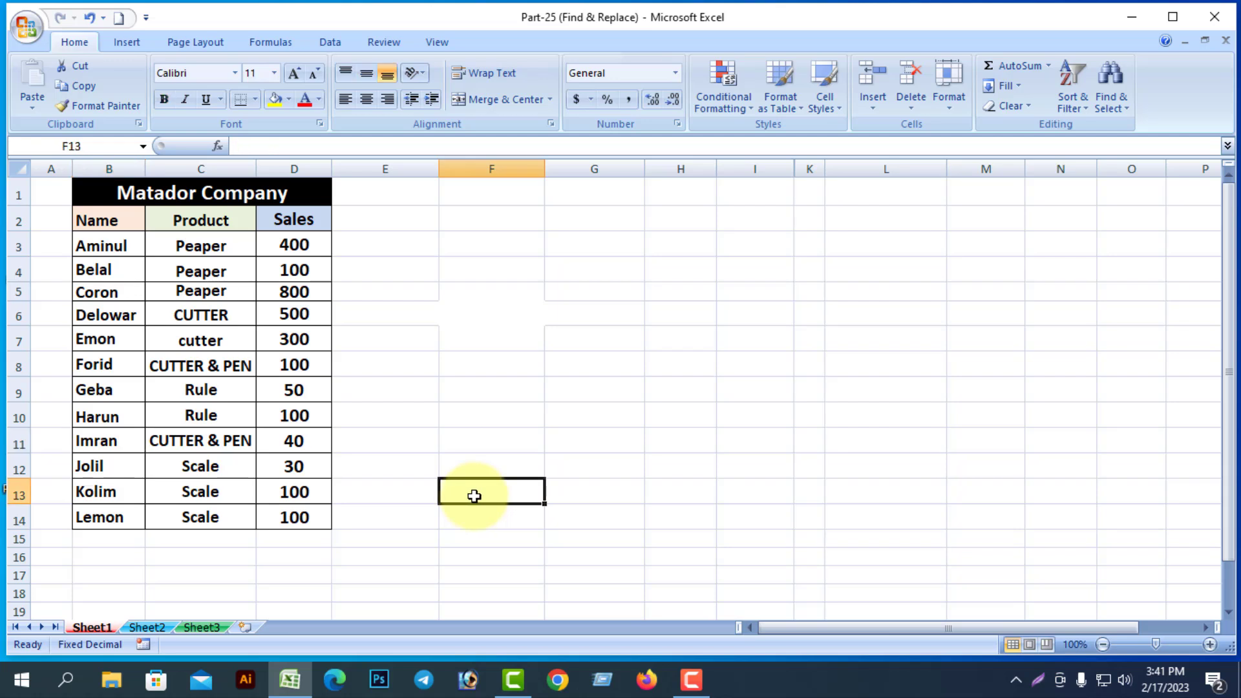
- Open the Replace options of Find and Replace and clear "Good Boy" from the search text
left_click(491, 433)
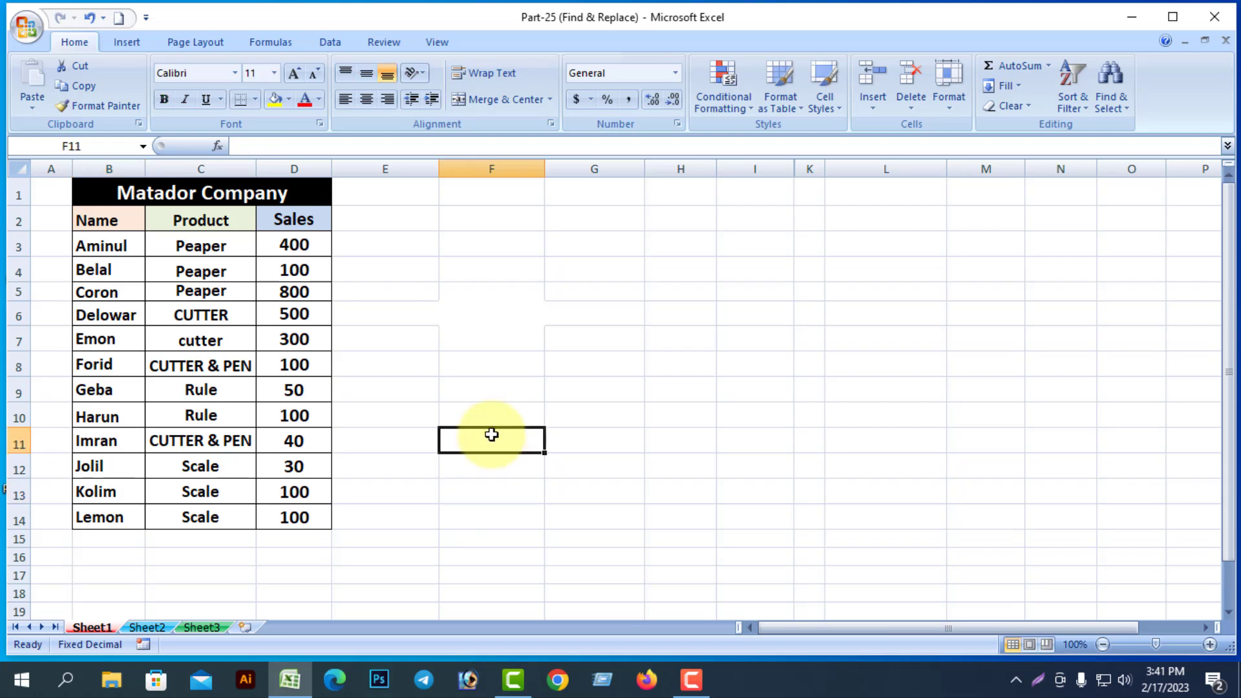
double_click(660, 511)
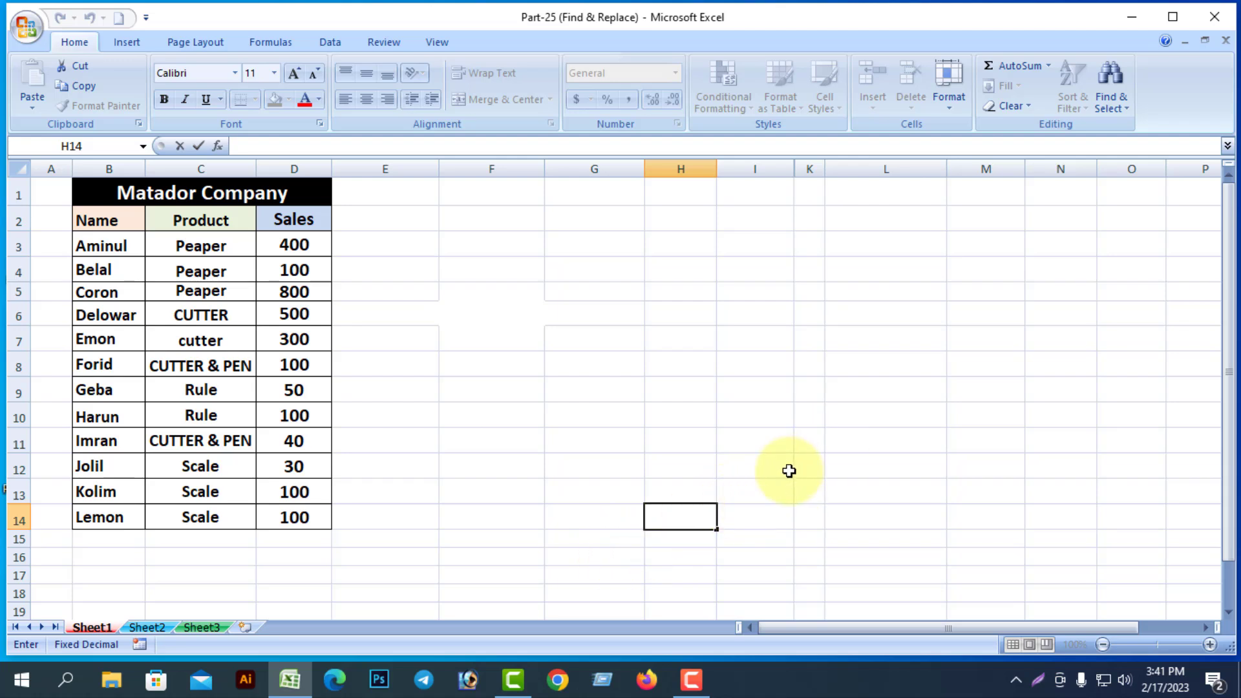
left_click(1128, 110)
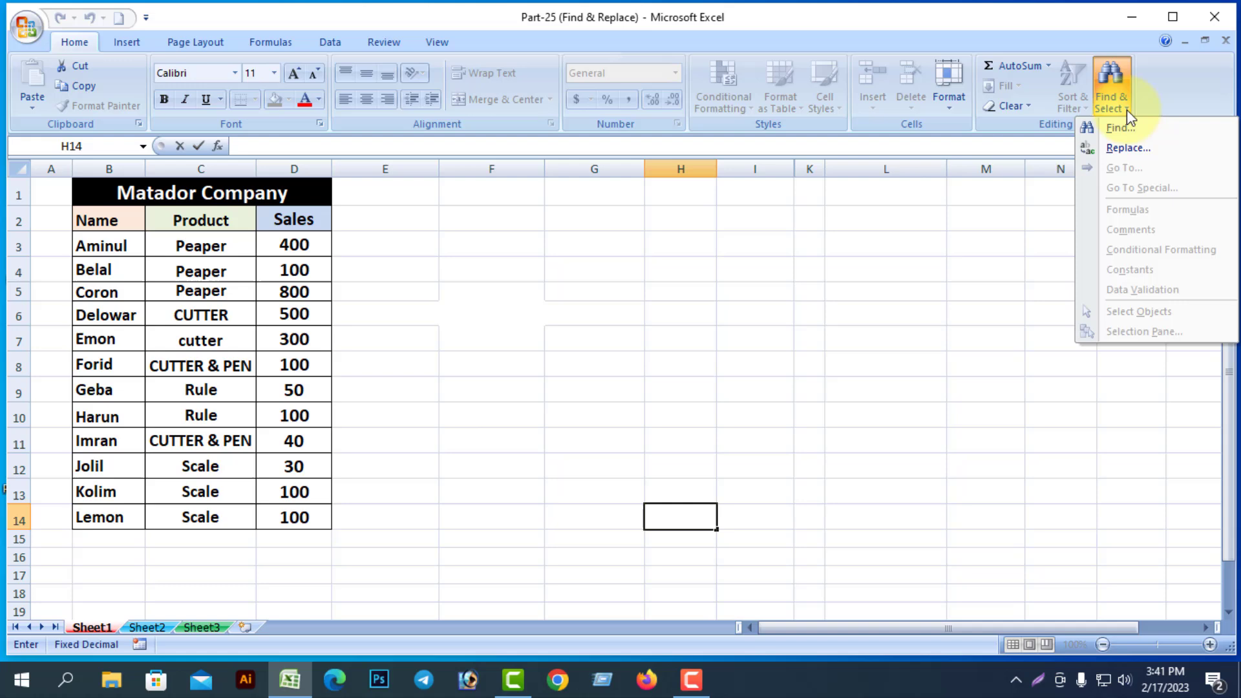
left_click(1129, 148)
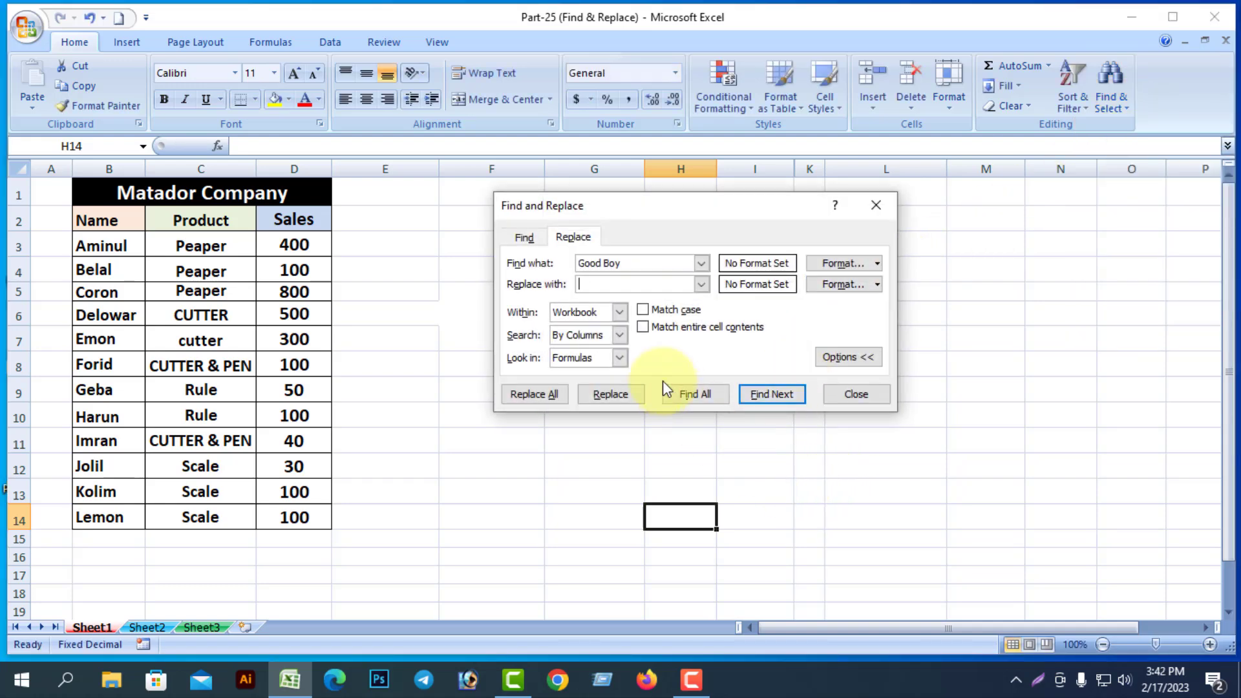
left_click(584, 281)
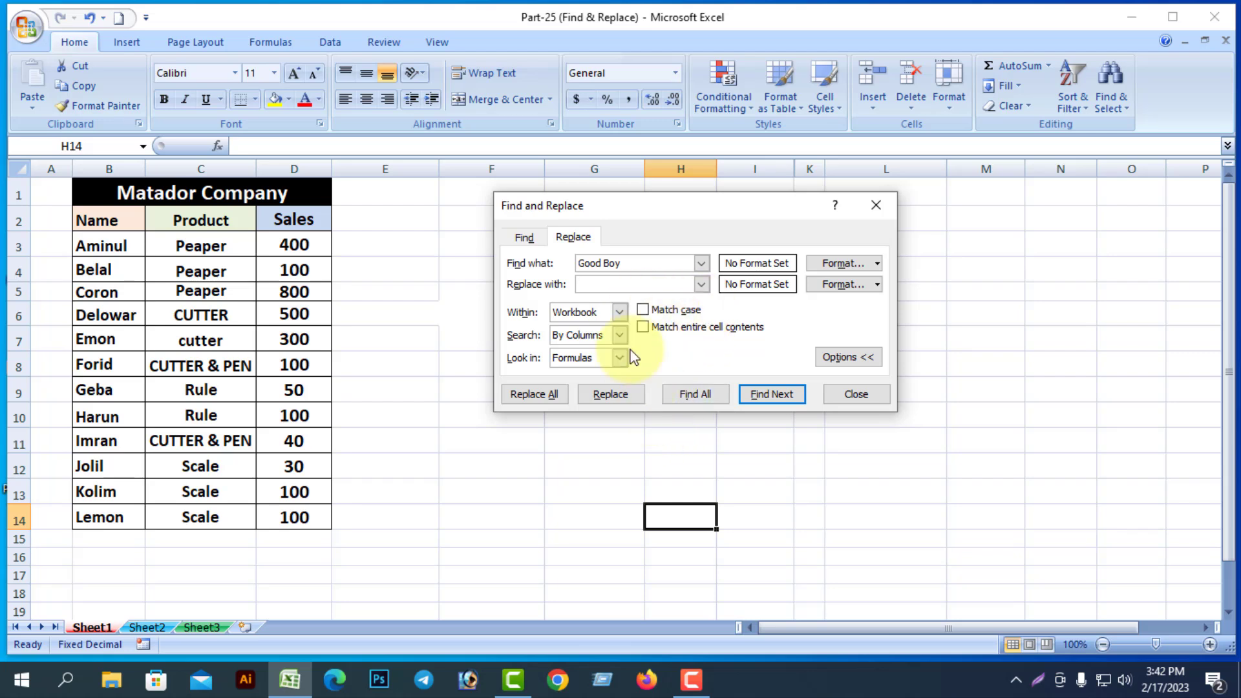
left_click_drag(622, 264, 570, 265)
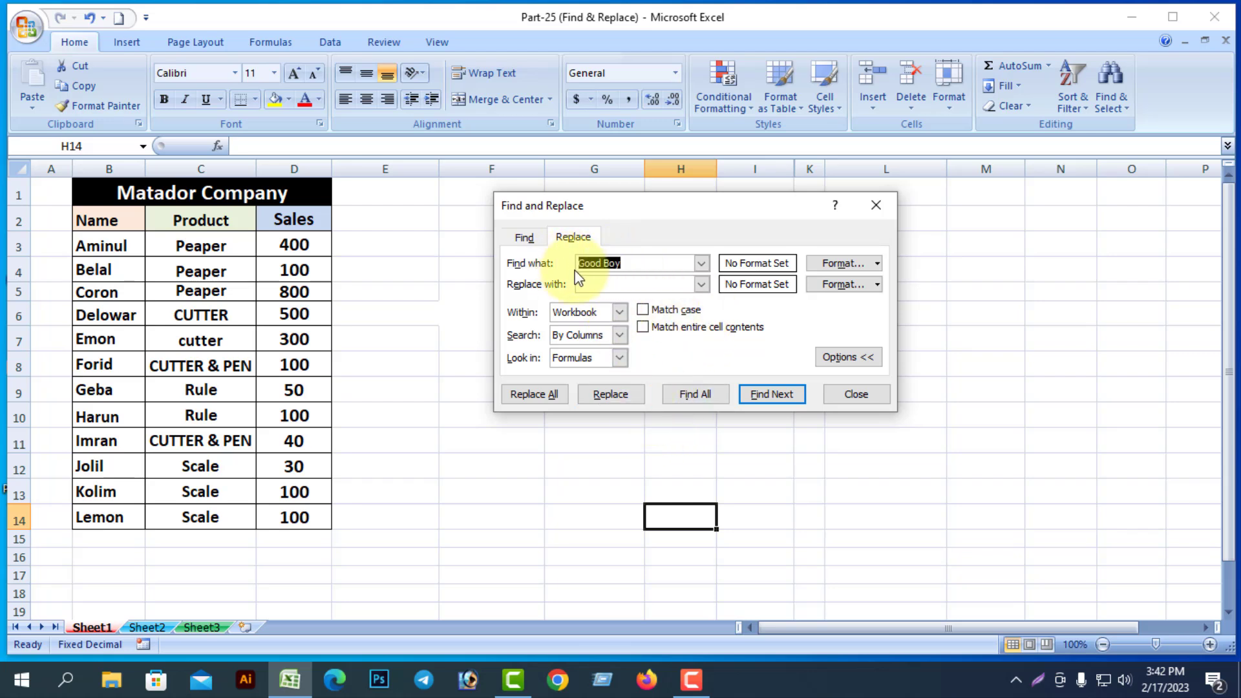
key("BackSpace")
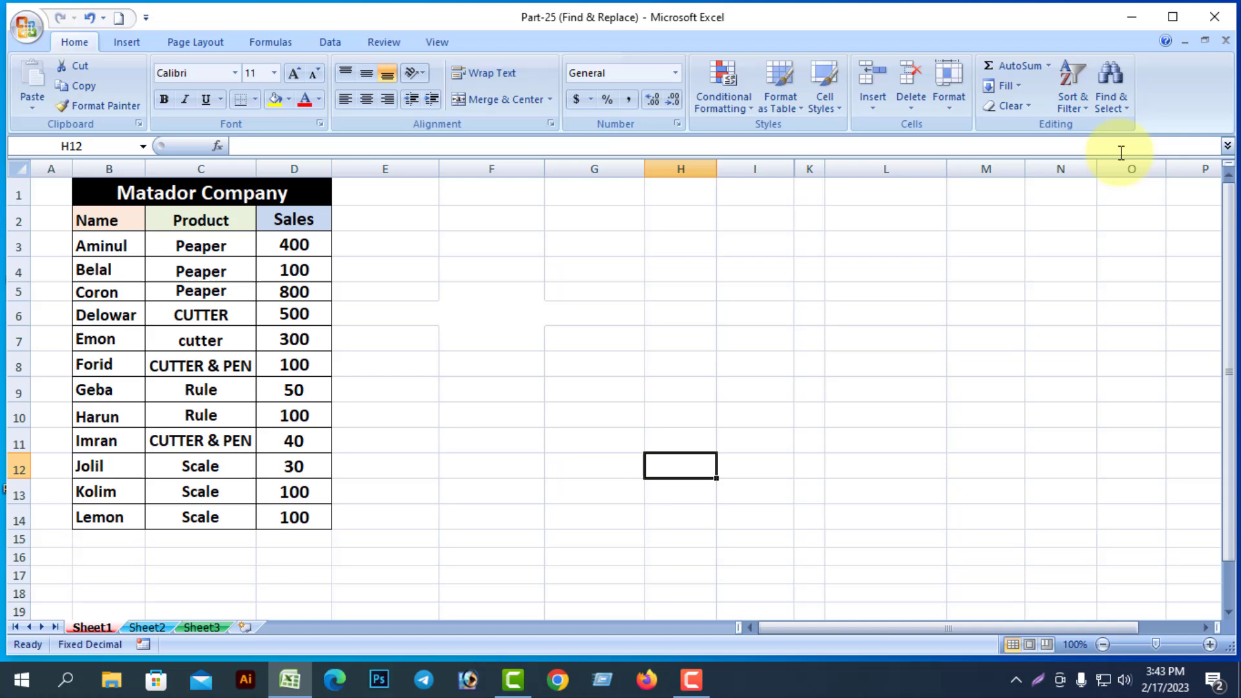
left_click(1123, 105)
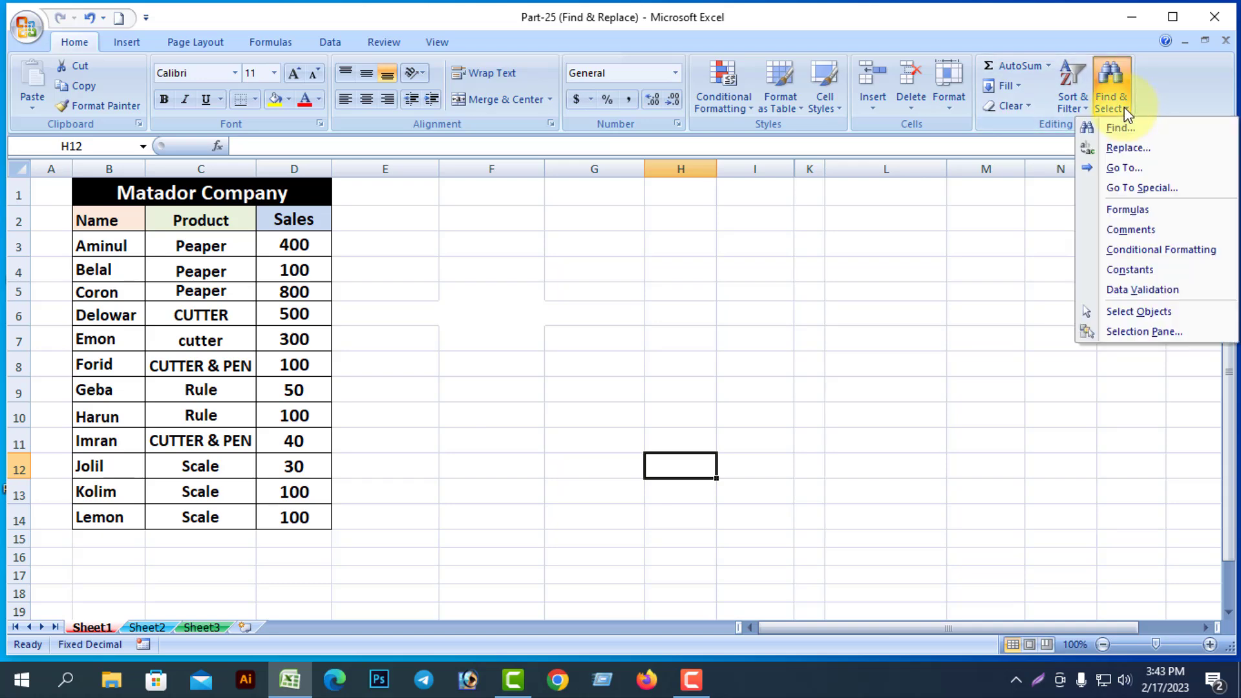
left_click(1128, 148)
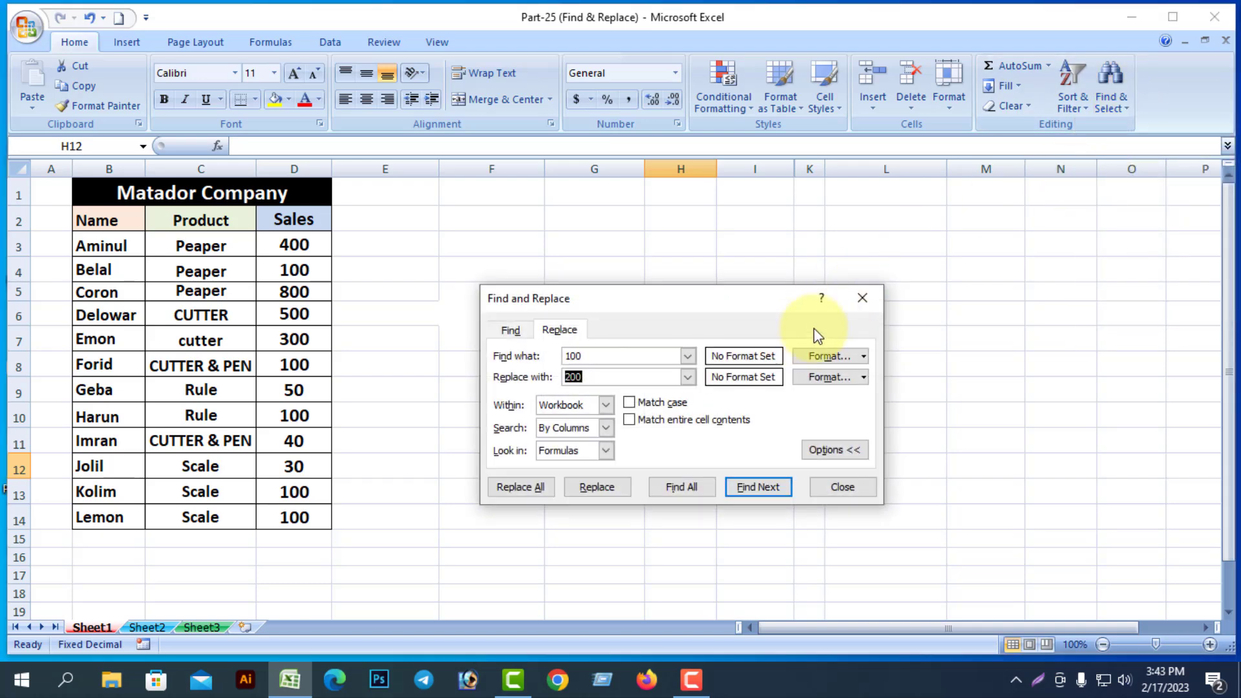
left_click(863, 298)
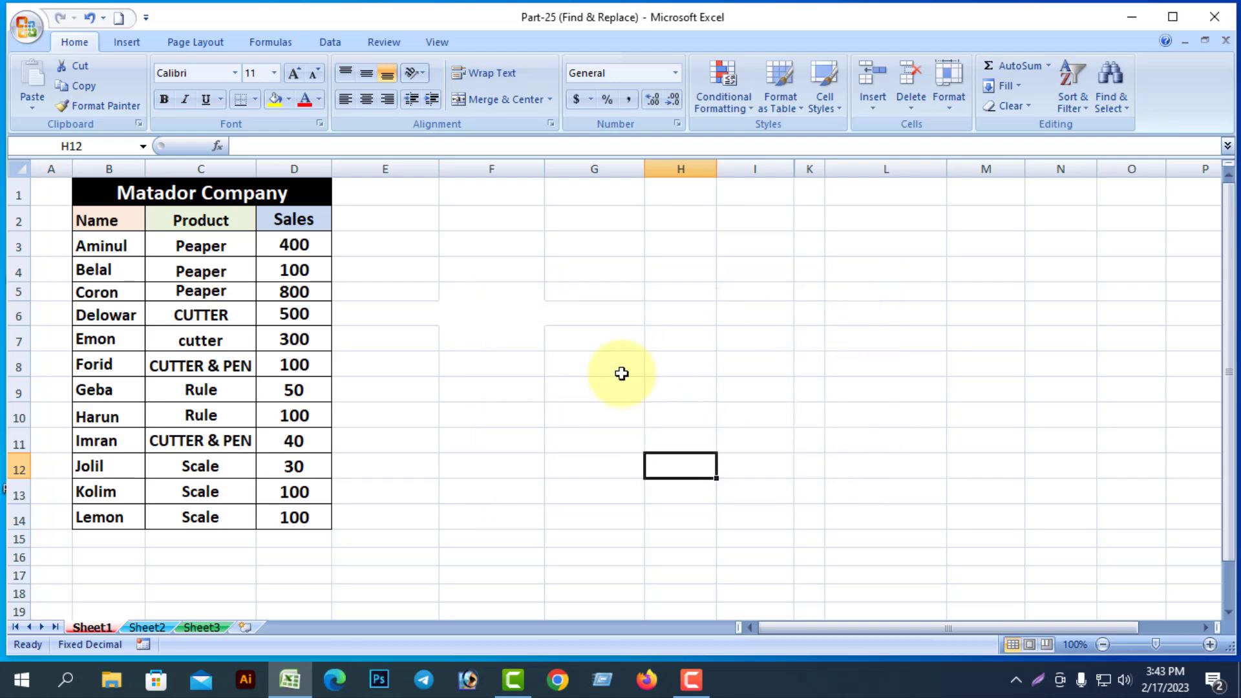
- Replace 100 with 200 individually in cells D4 and D8, and replace all remaining occurrences in the workbook
key("ctrl+h")
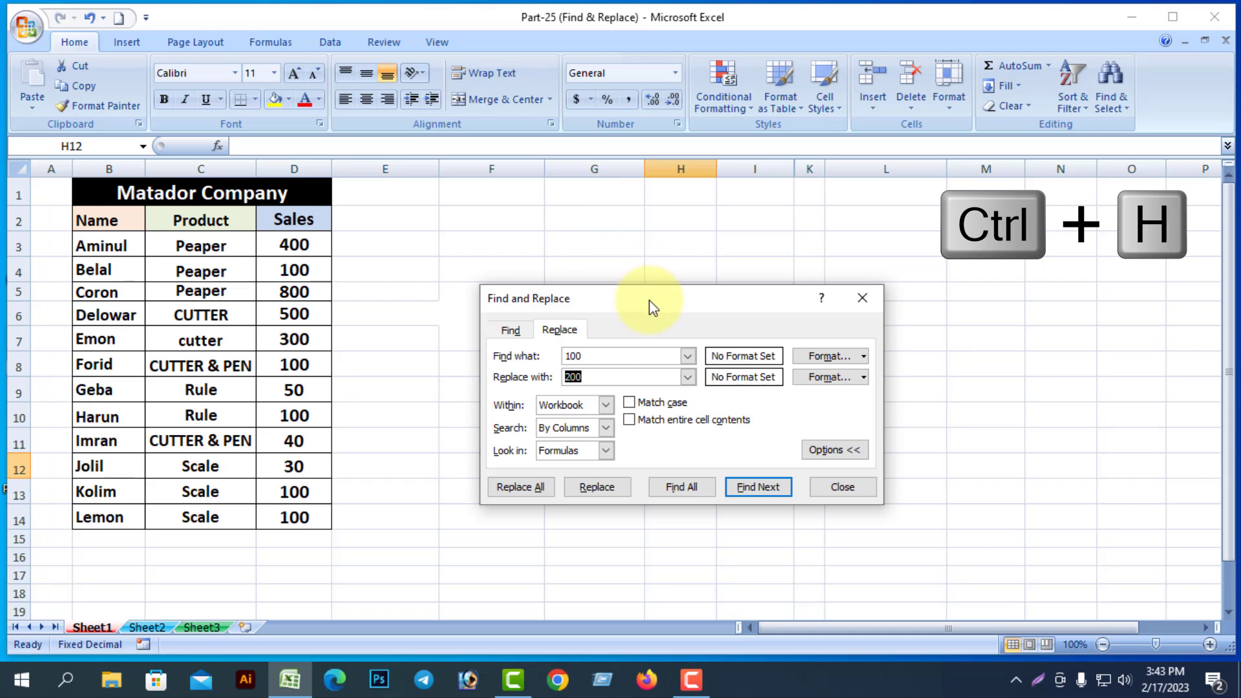
left_click_drag(649, 300, 627, 260)
left_click(598, 314)
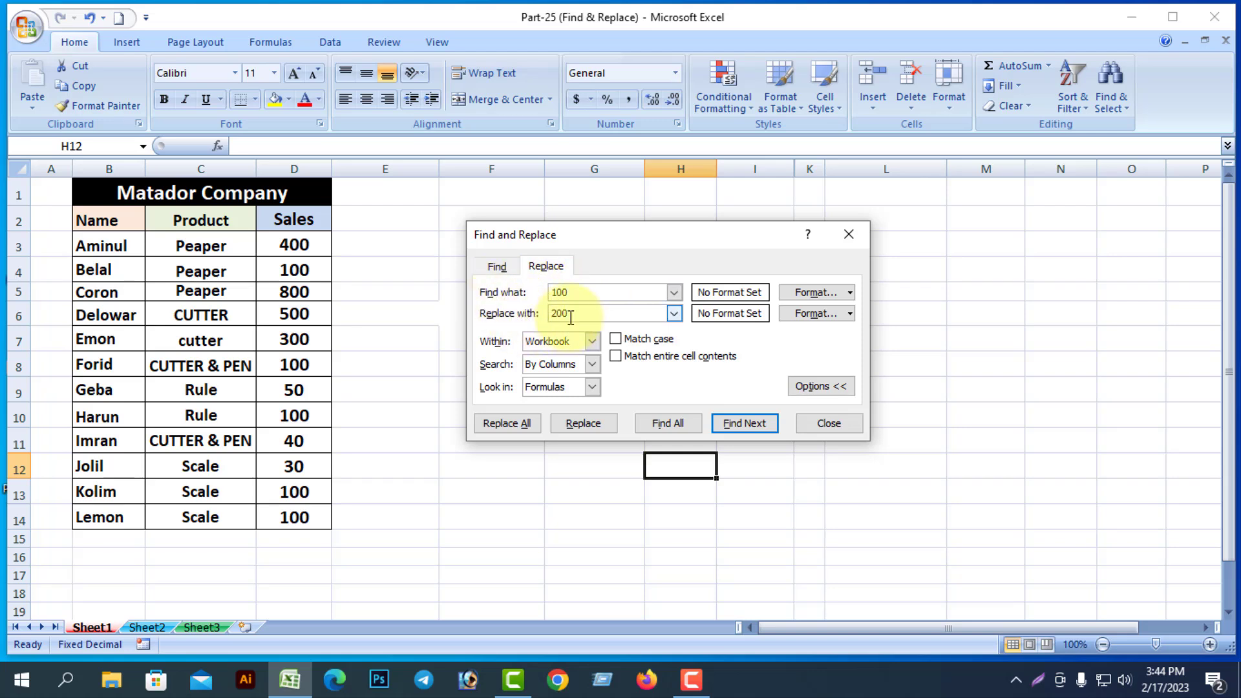
left_click(738, 422)
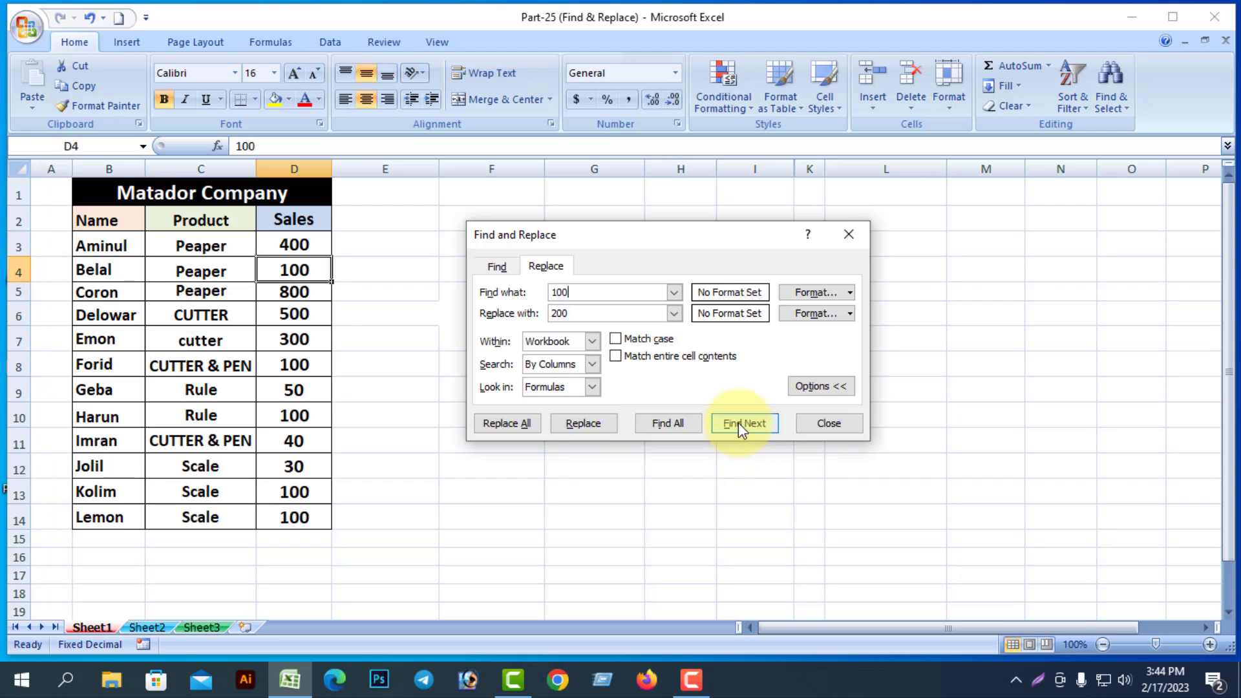
left_click(592, 424)
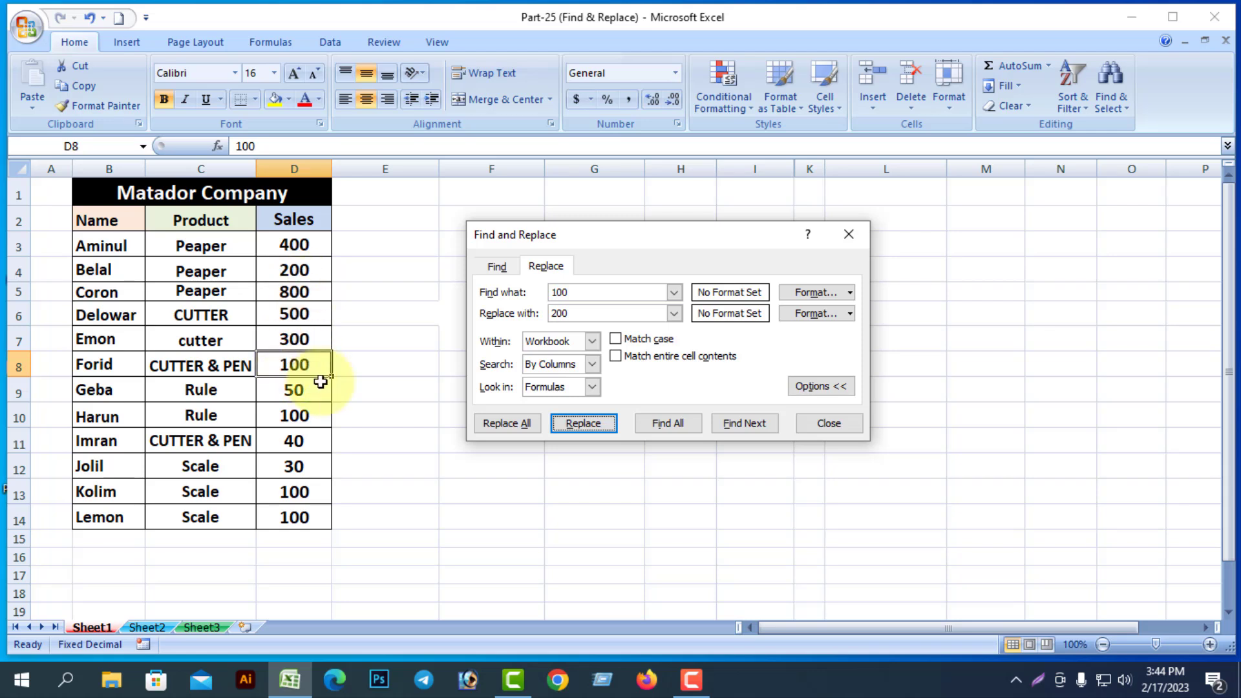
left_click(591, 424)
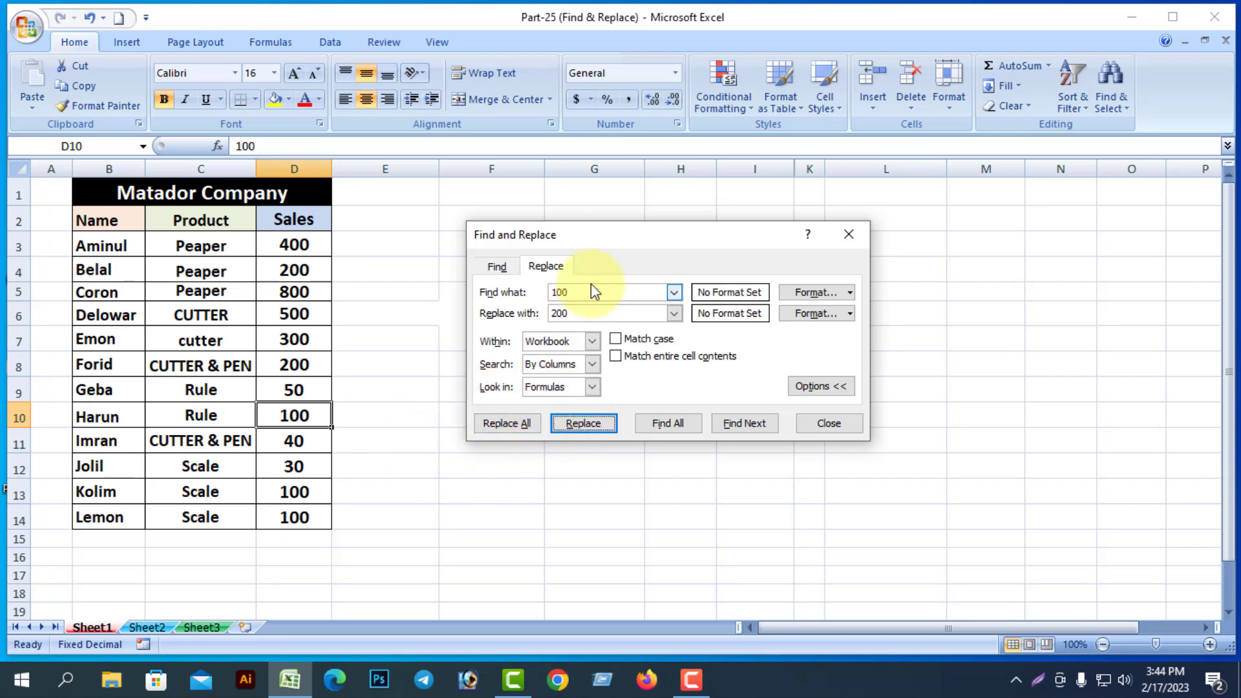
left_click(508, 424)
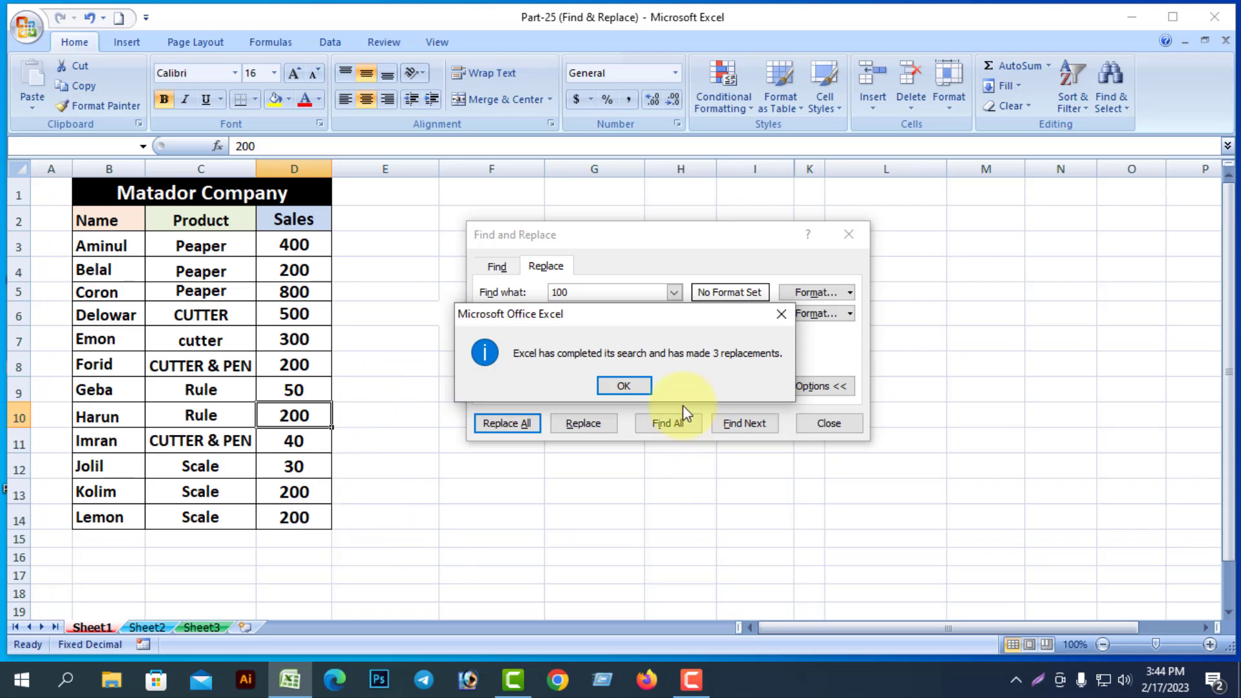
left_click(624, 386)
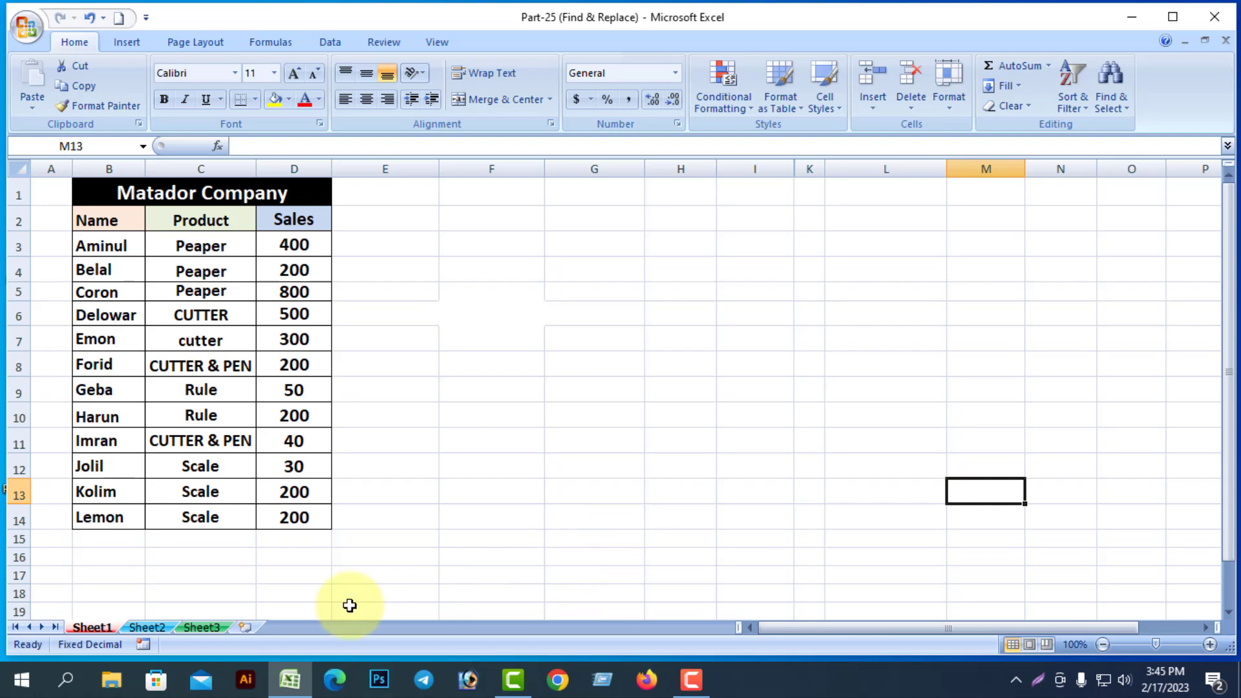
- On Sheet3, set up a format replacement that takes its search format from cell I2
left_click(201, 628)
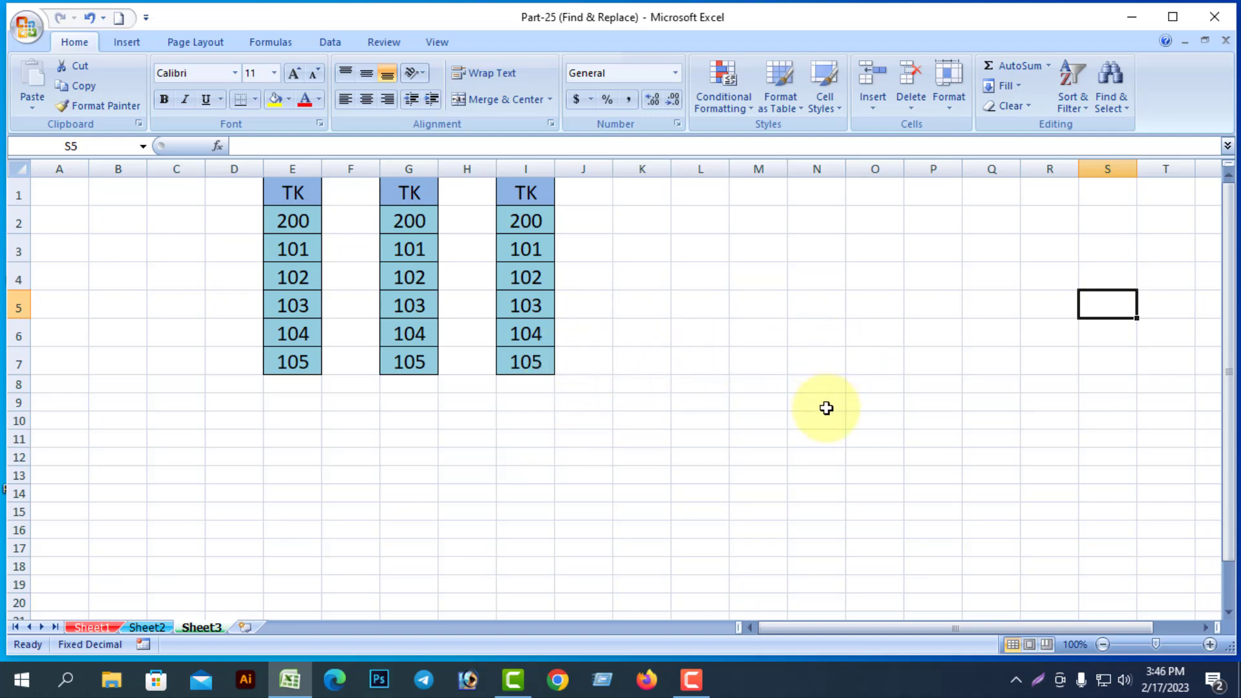
key("ctrl+h")
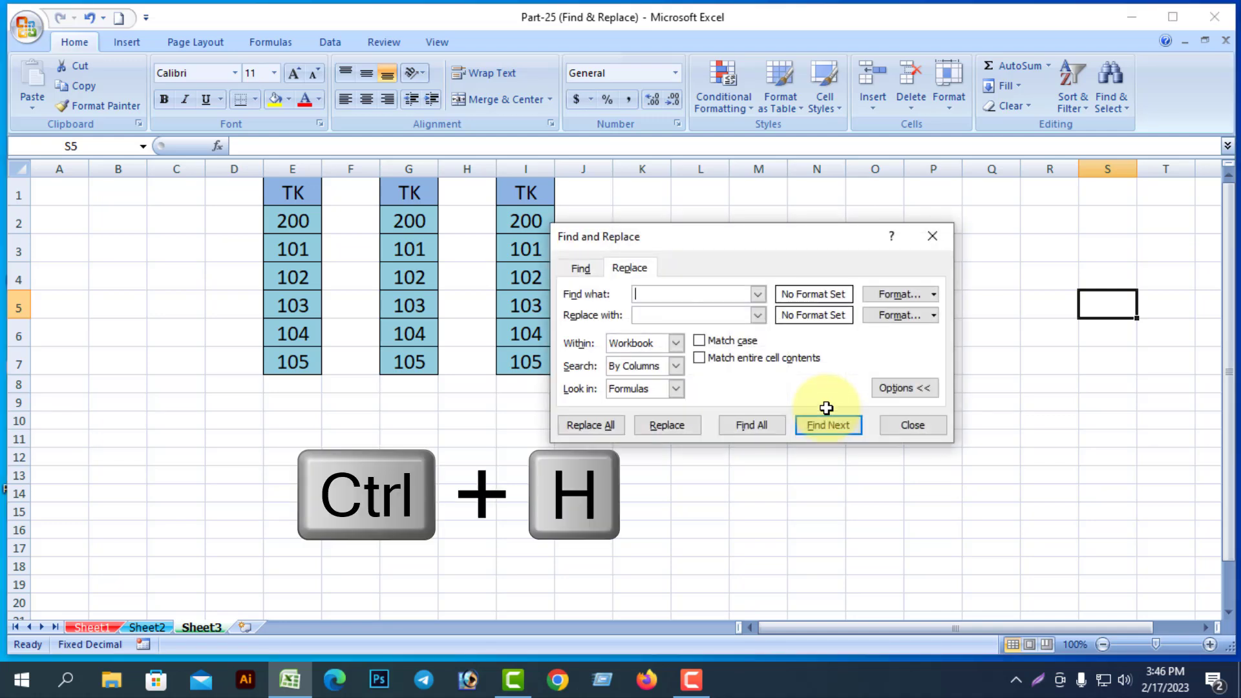
left_click_drag(776, 246, 975, 230)
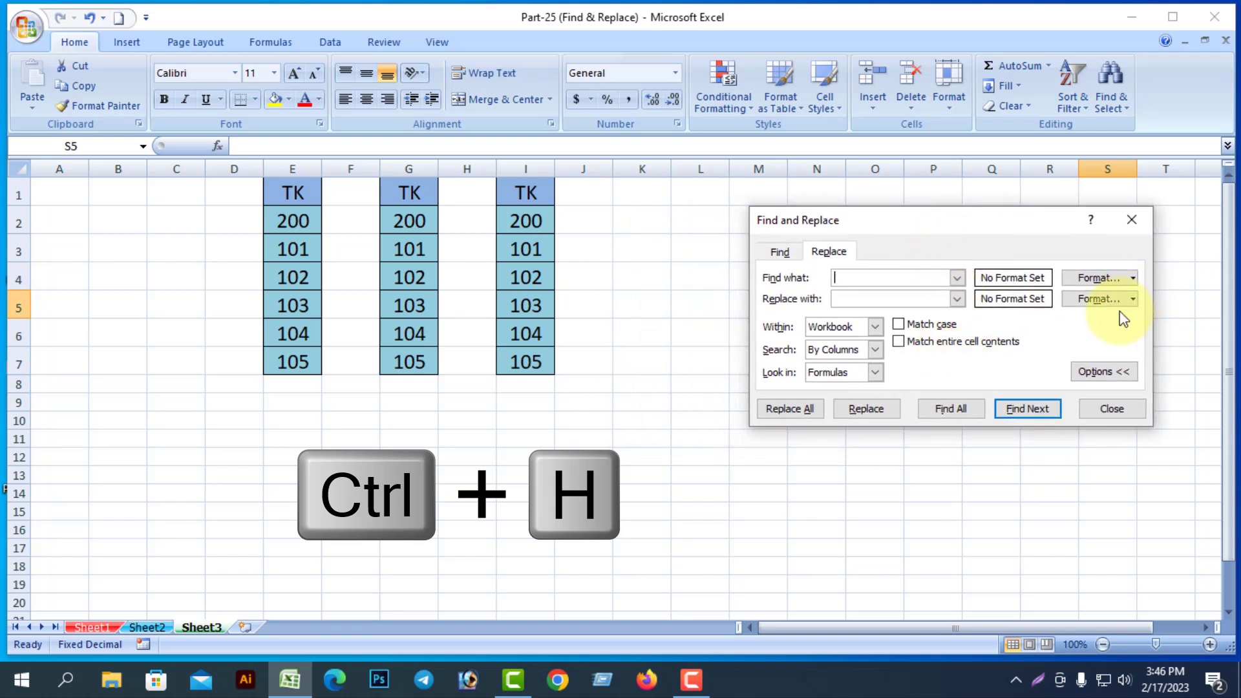
left_click(1134, 279)
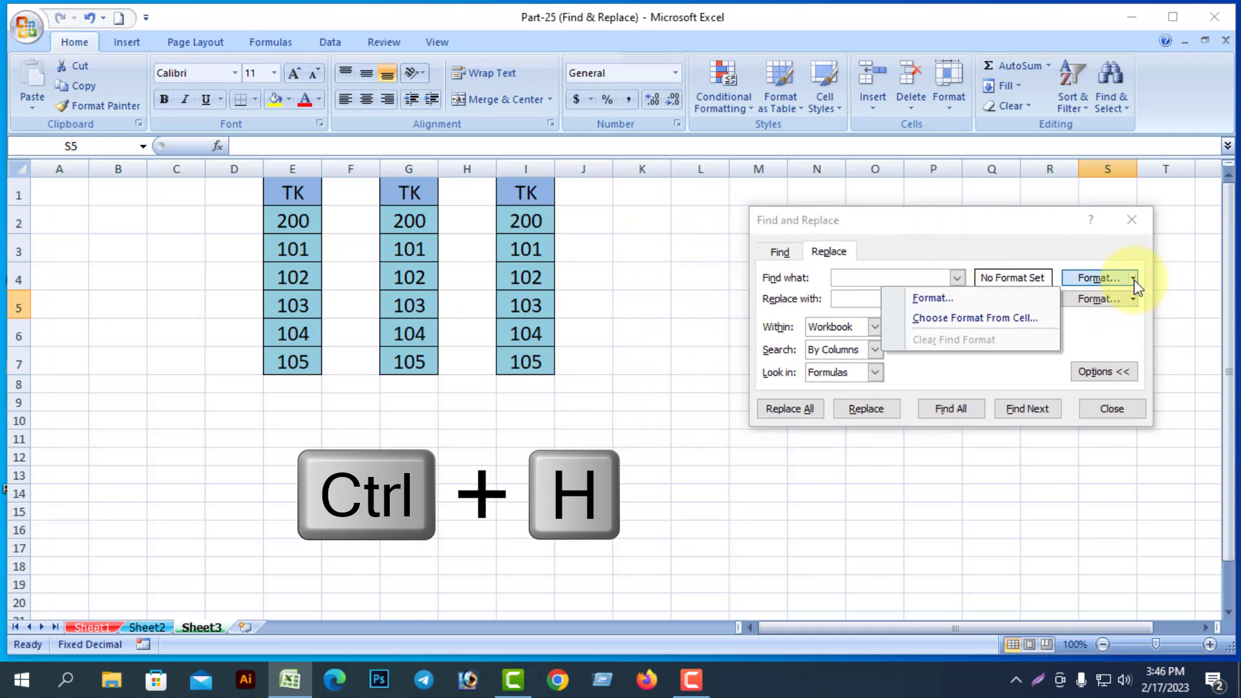
left_click(957, 319)
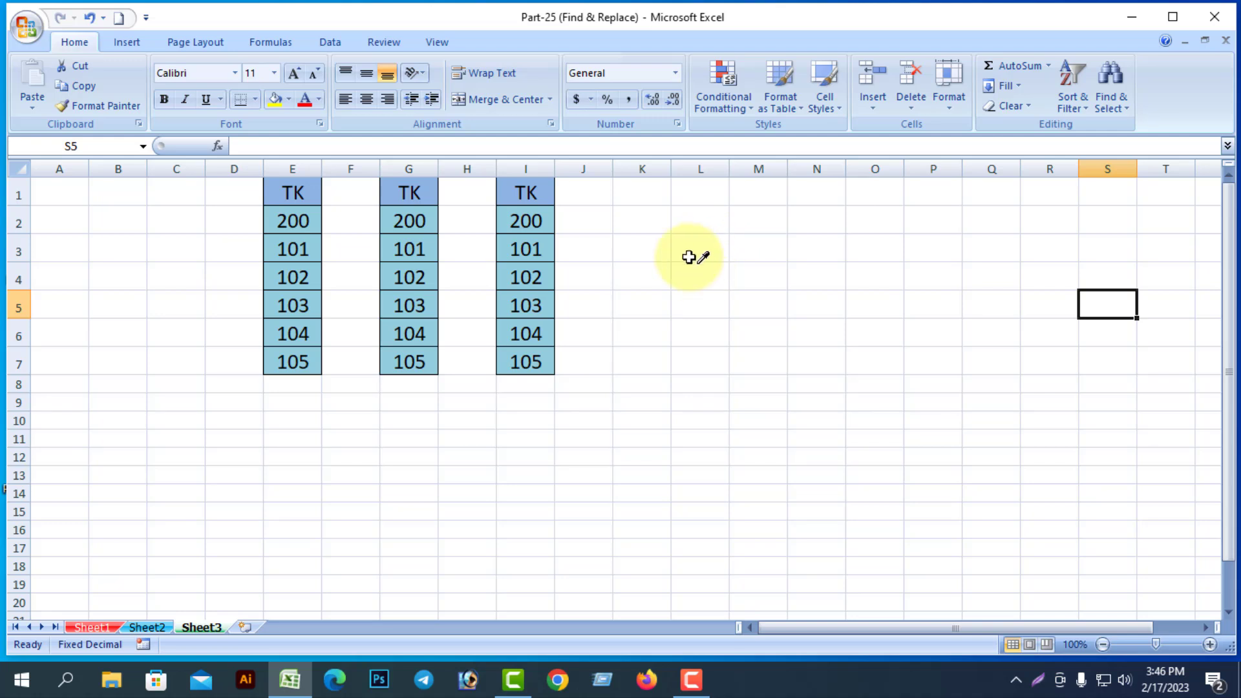
left_click(537, 215)
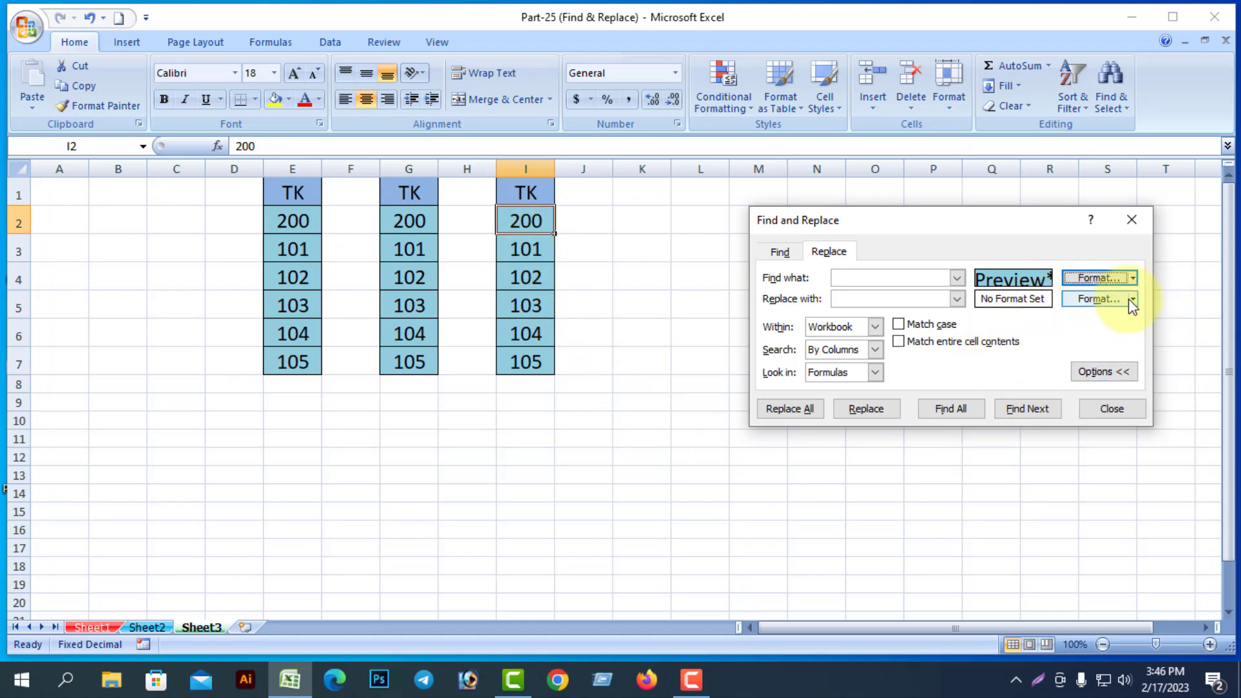
- Set the replacement format to an orange background fill
left_click(1098, 298)
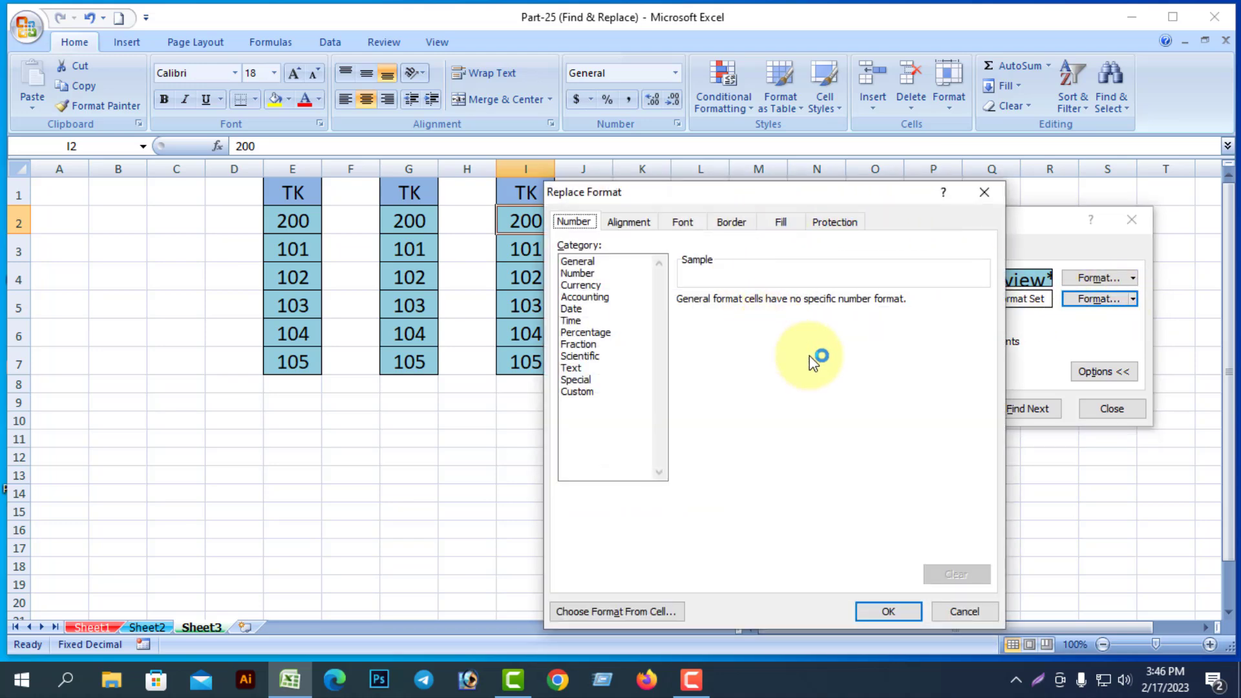
left_click(781, 224)
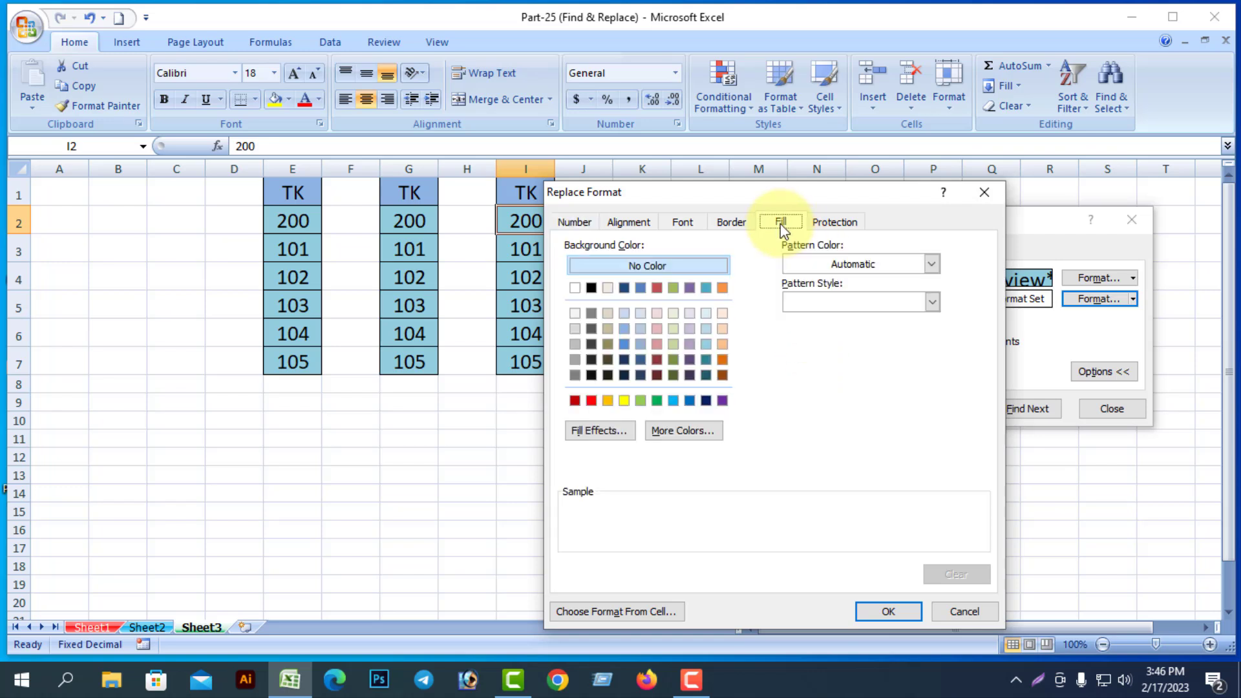
left_click(723, 288)
left_click(890, 611)
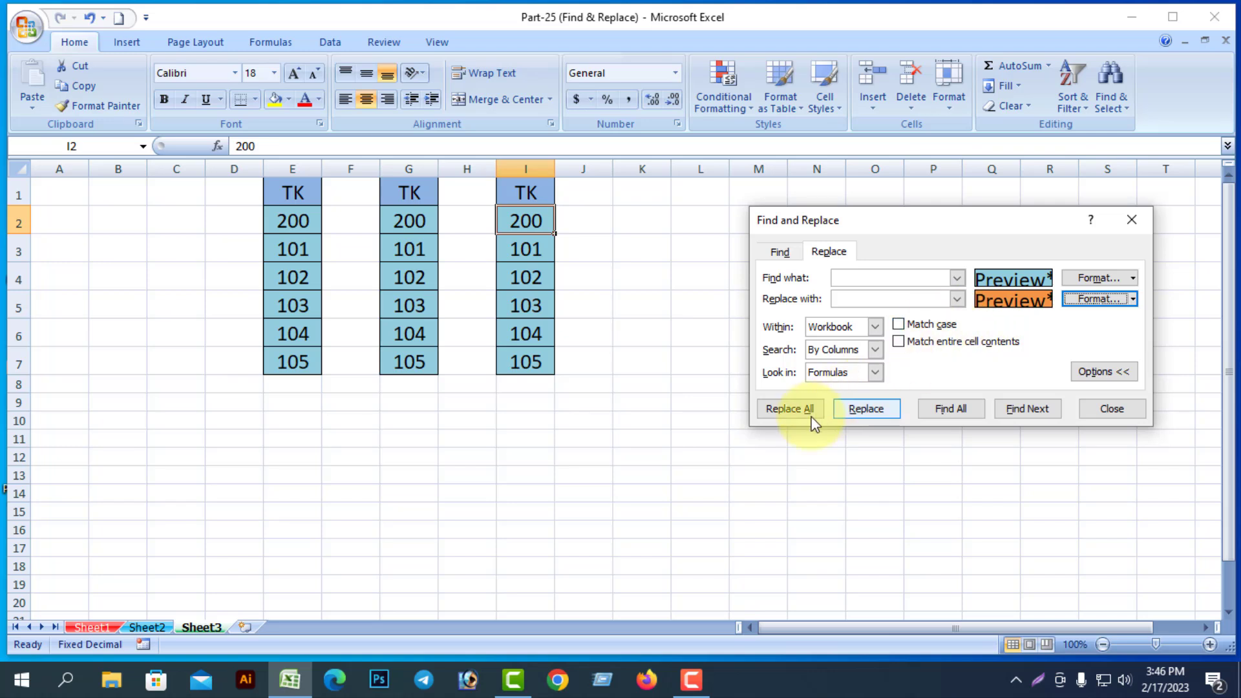
- Replace the blue cell format with the orange one throughout the workbook and dismiss the summary message
left_click(794, 407)
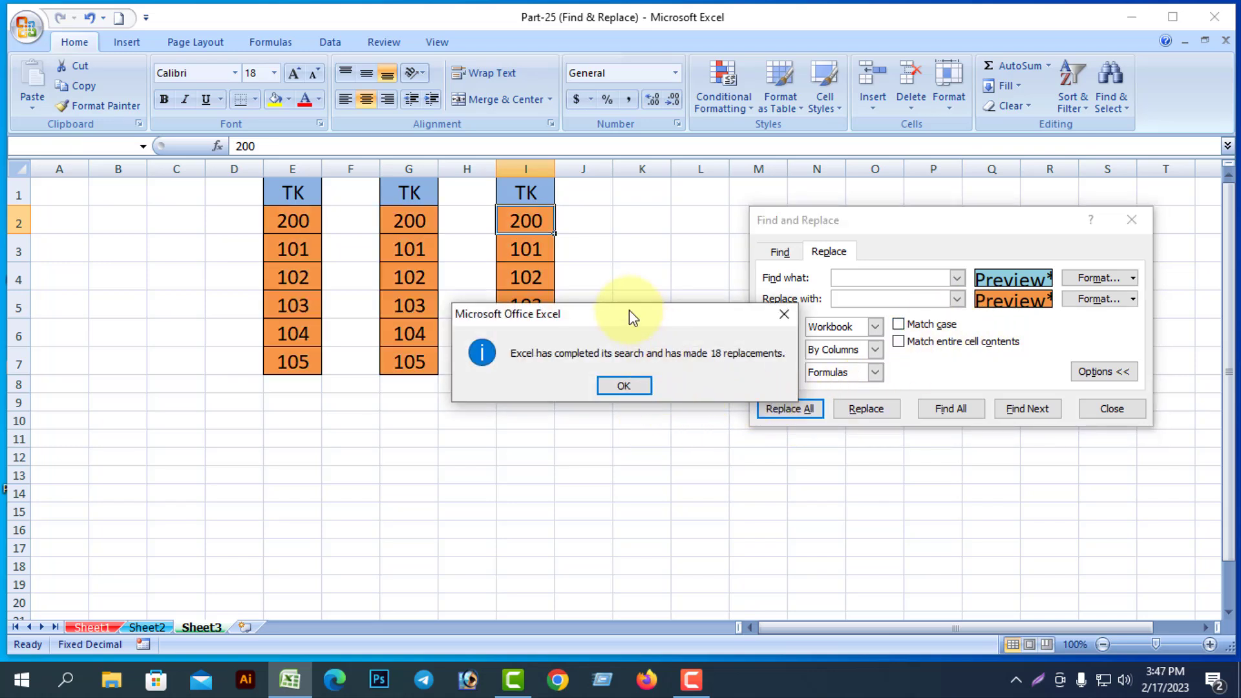
left_click_drag(630, 313, 571, 446)
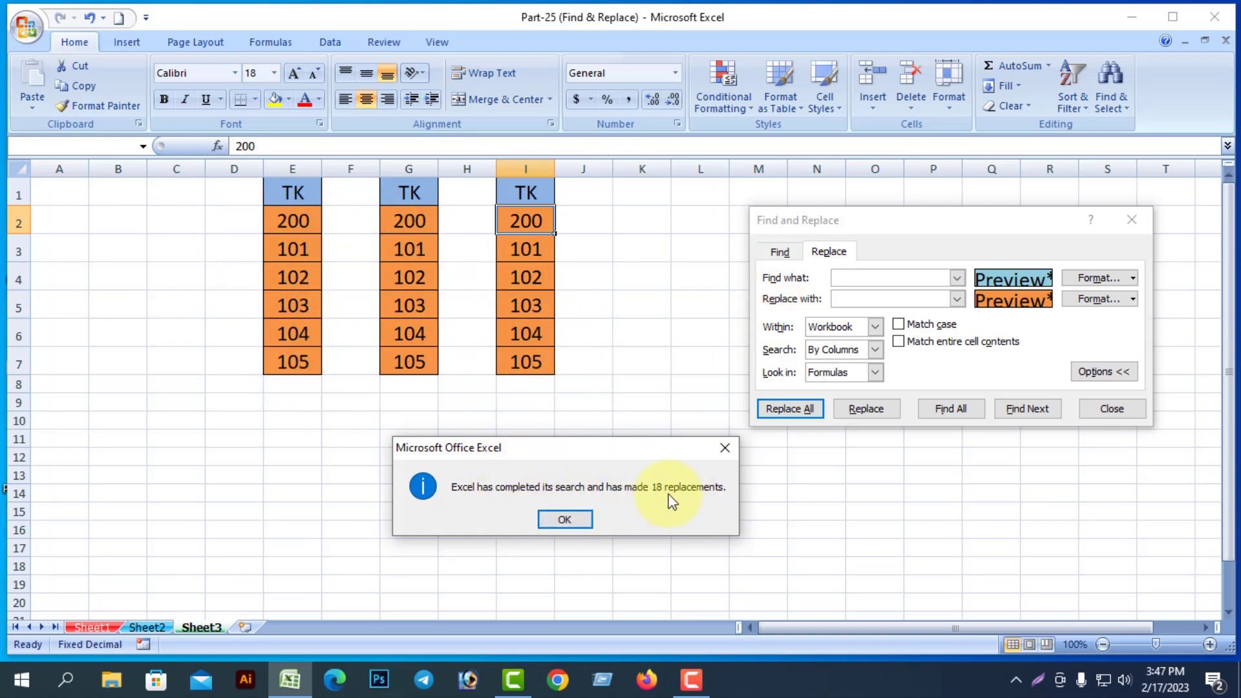
left_click(564, 520)
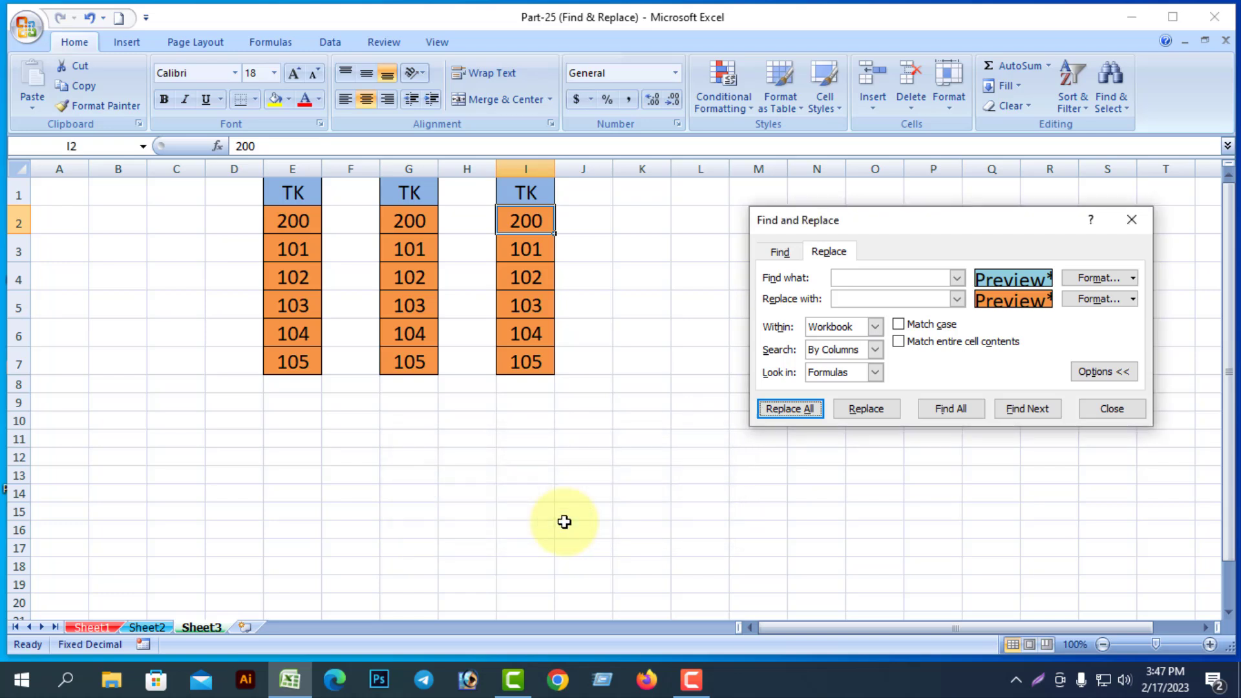
- Clear both the find format and the replace format, and close the Find and Replace dialog
left_click(1133, 280)
left_click(929, 341)
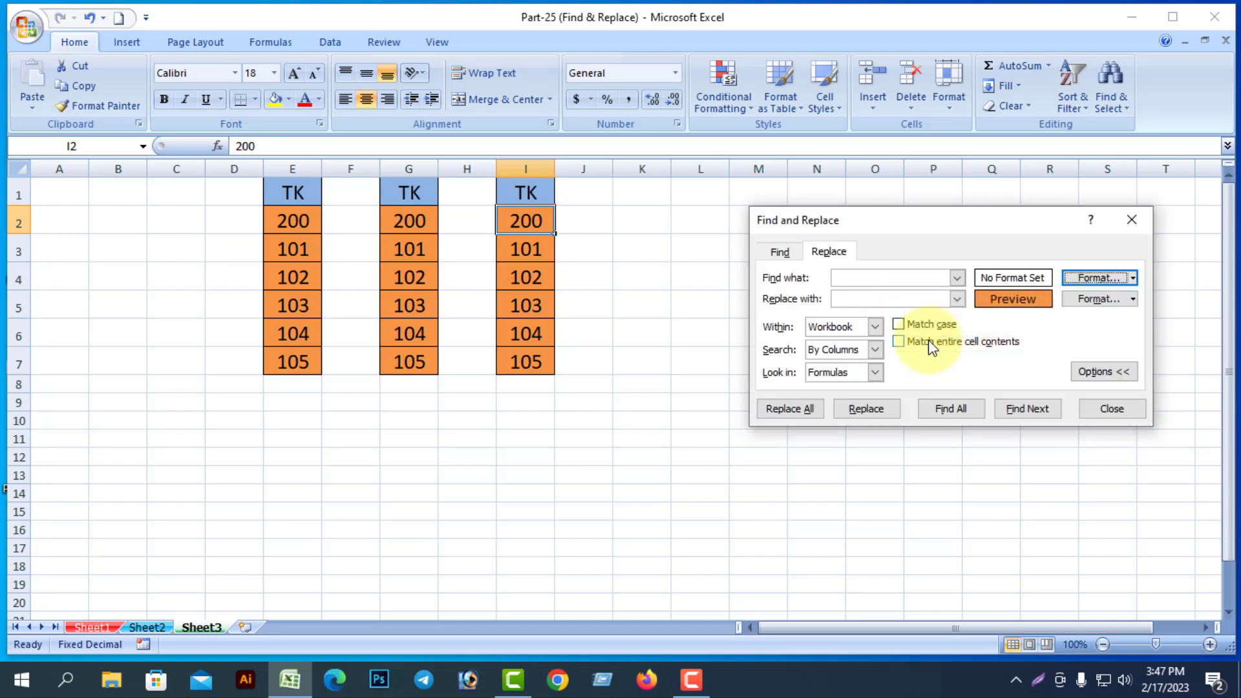
left_click(1134, 300)
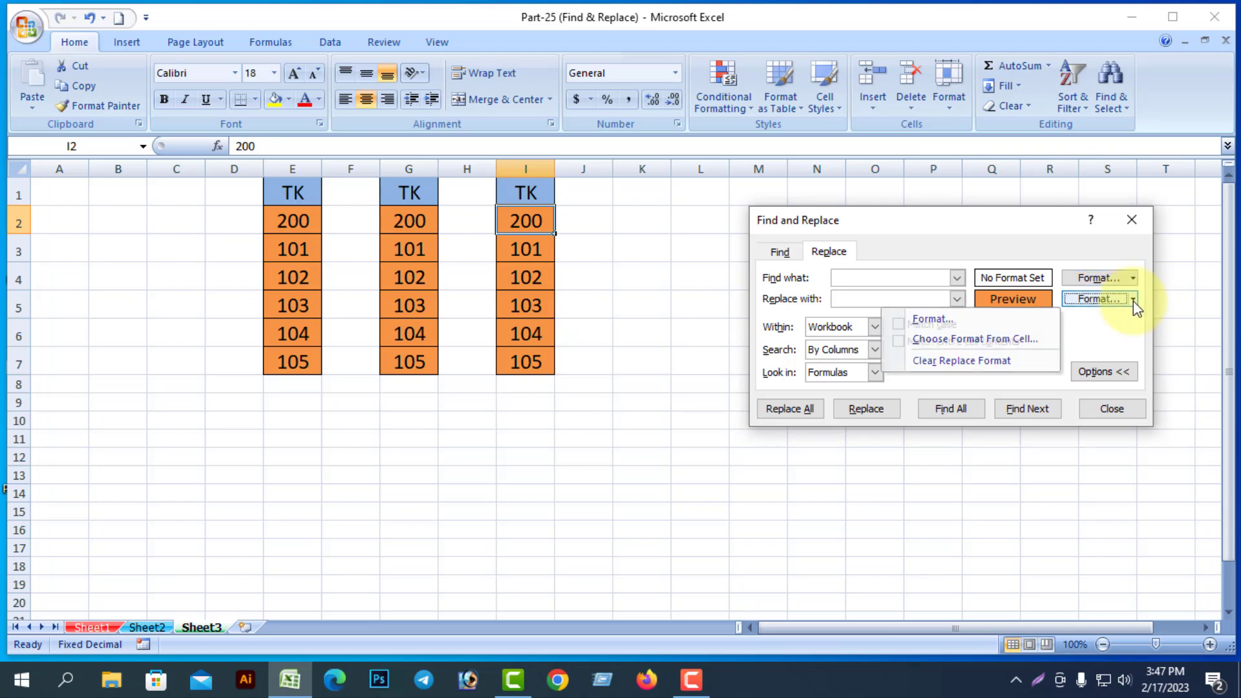
left_click(1134, 300)
left_click(1134, 300)
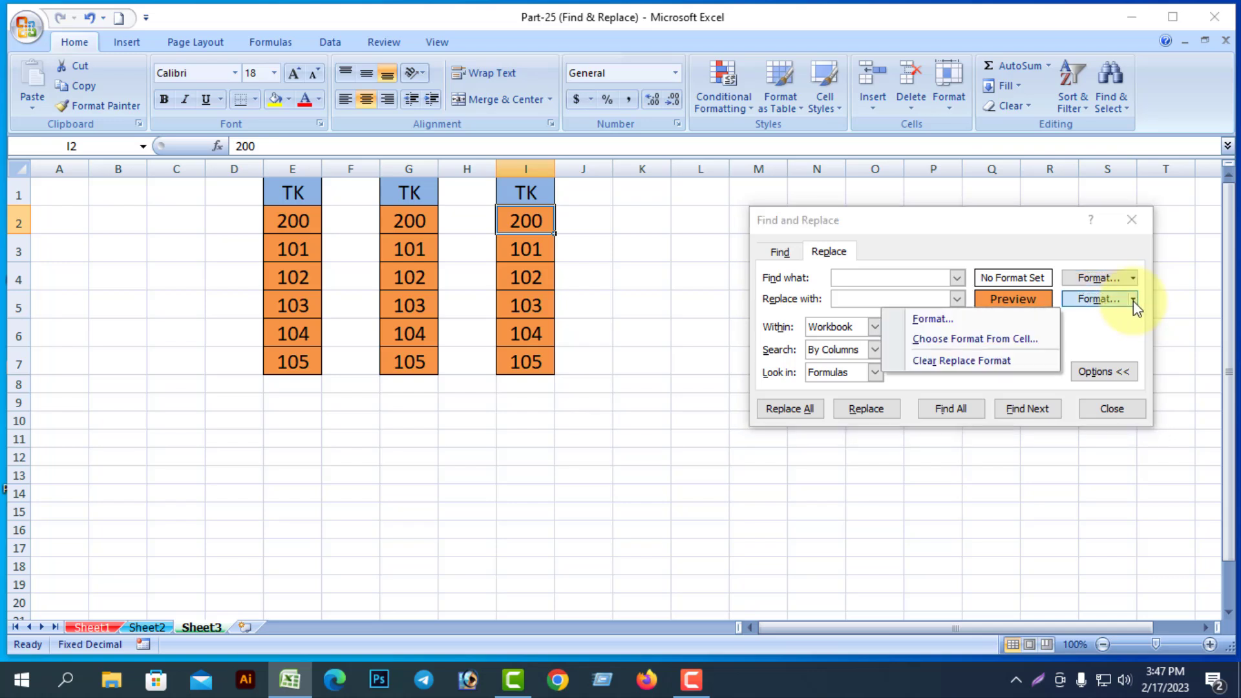
left_click(954, 364)
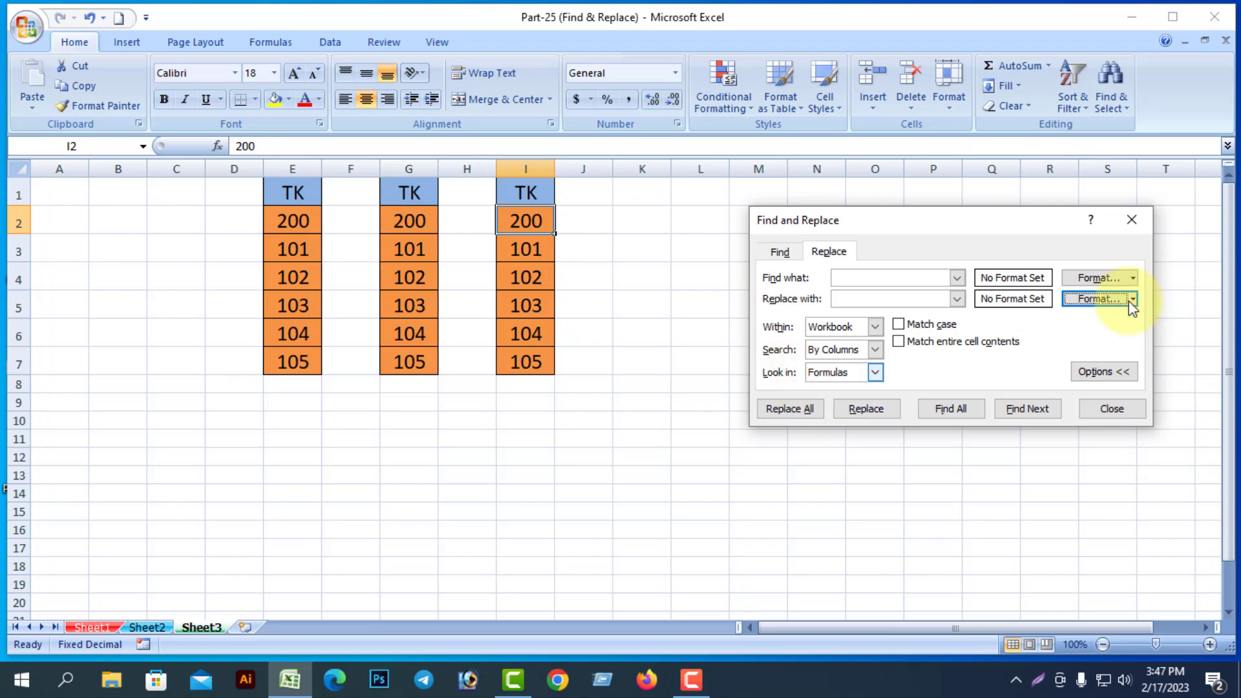
left_click(1114, 408)
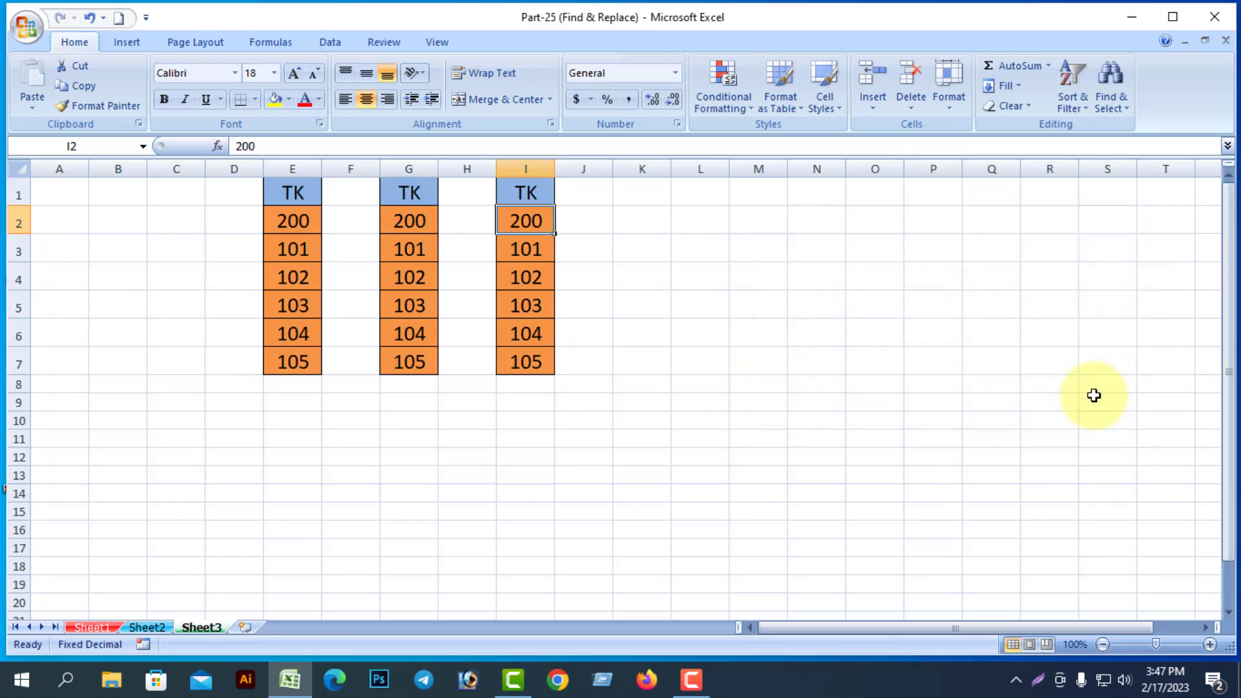